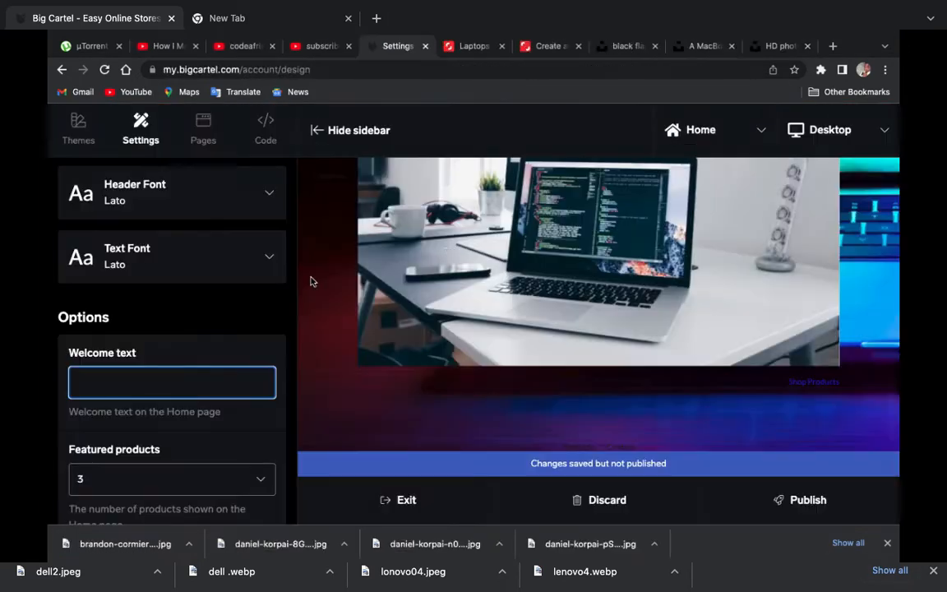
- Set the Home page welcome text to "CodeAfric Computers" and open the section for custom pages
type("CodeAf")
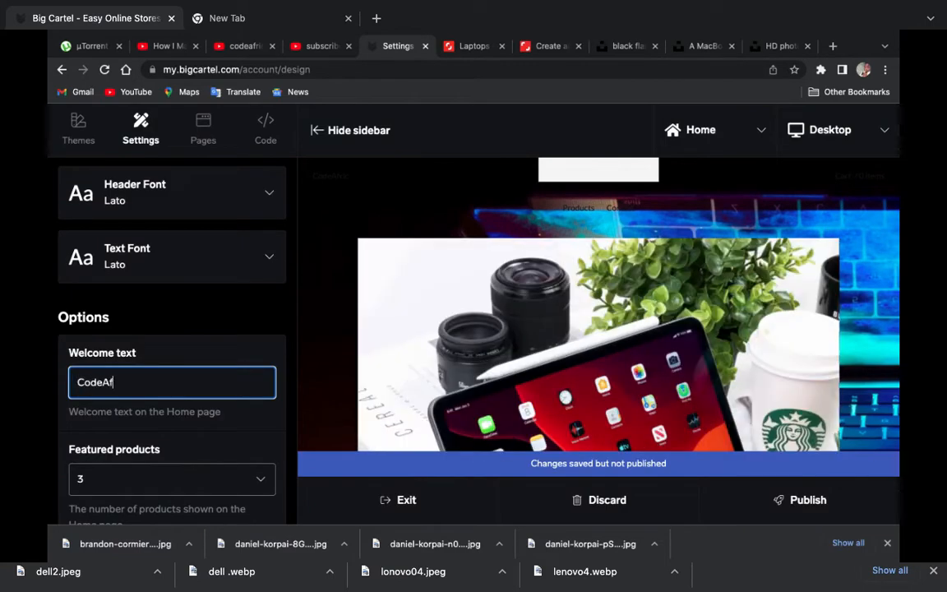
type("ric Computers")
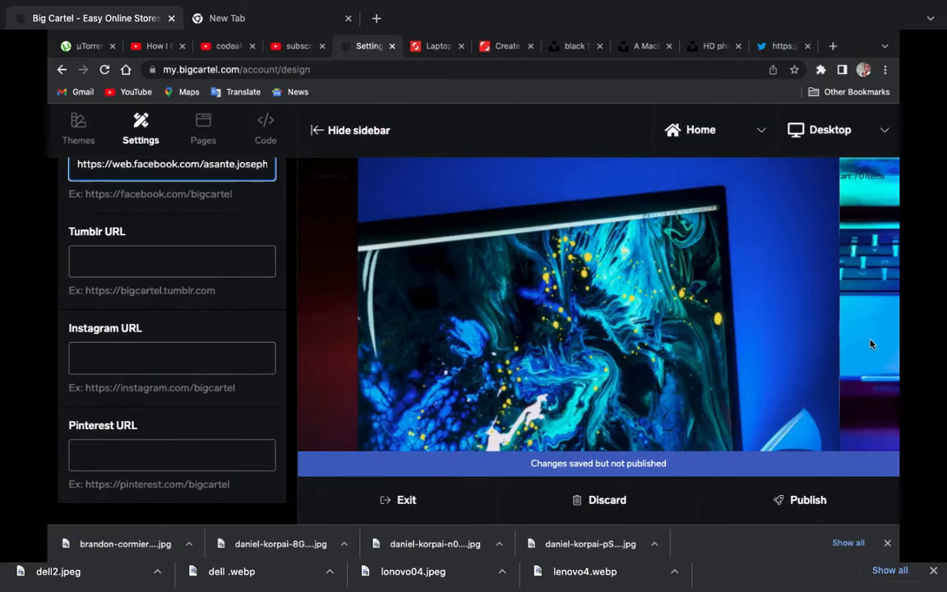
left_click(202, 127)
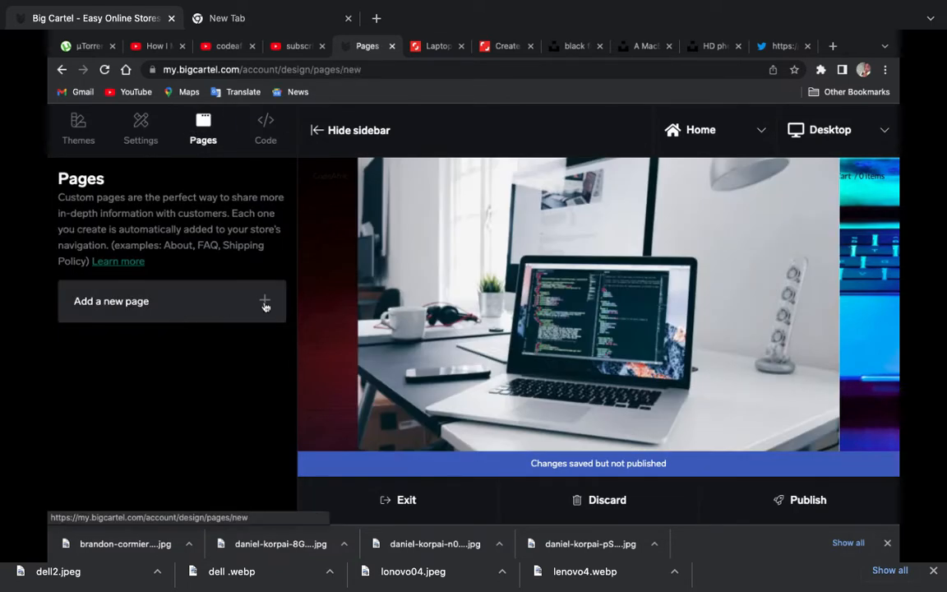
- Check the Home page preview and try to publish the saved shop design changes
scroll(438, 315, "up", 5)
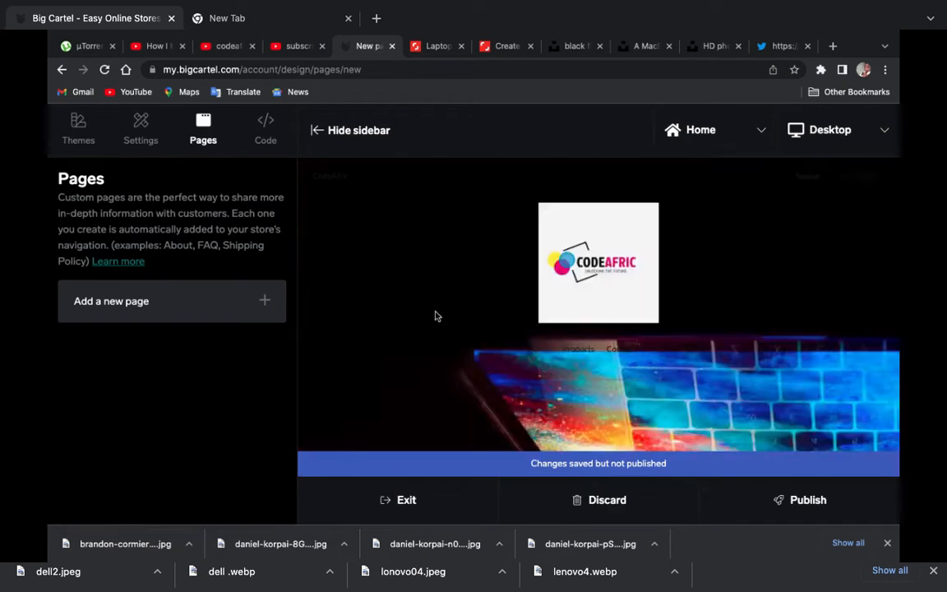
scroll(431, 265, "down", 4)
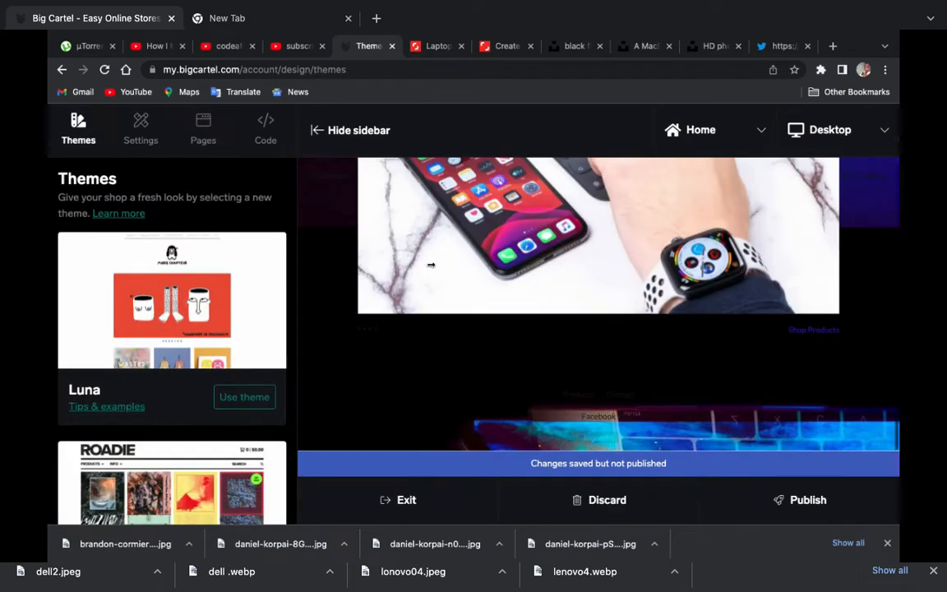
scroll(430, 265, "up", 4)
left_click(809, 502)
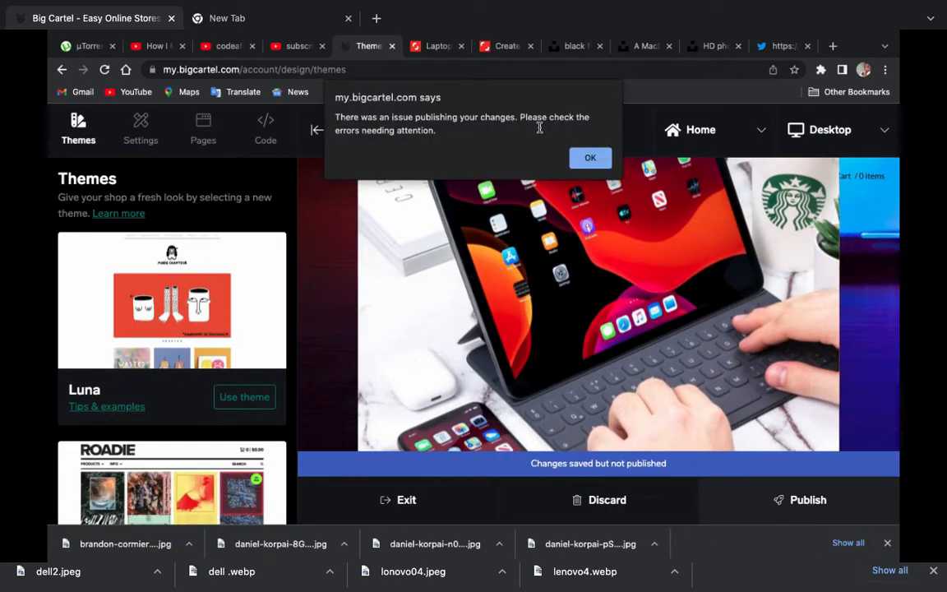
left_click(590, 158)
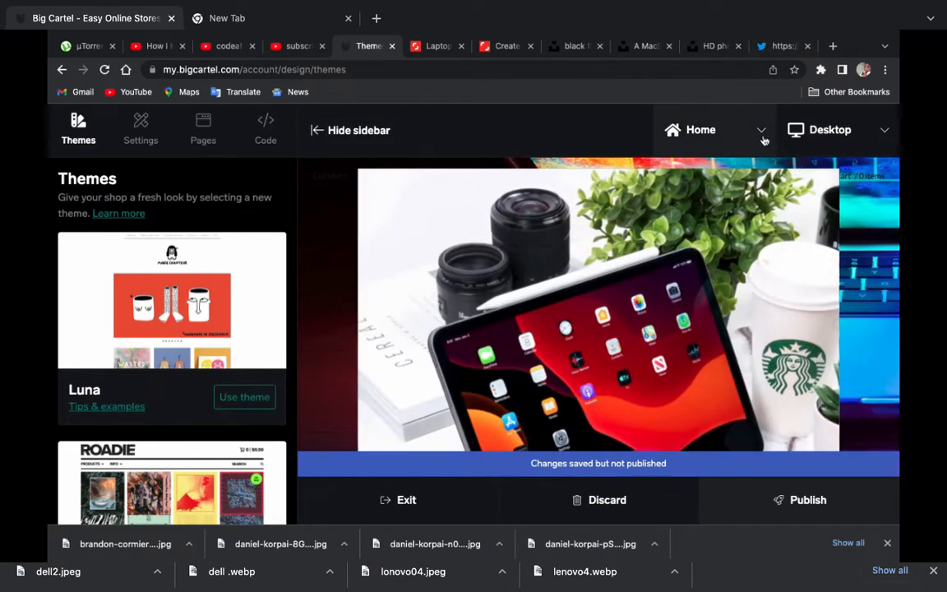
left_click(788, 499)
left_click(591, 157)
- Look through the available shop themes, including Ranger
scroll(218, 364, "down", 7)
scroll(218, 364, "down", 6)
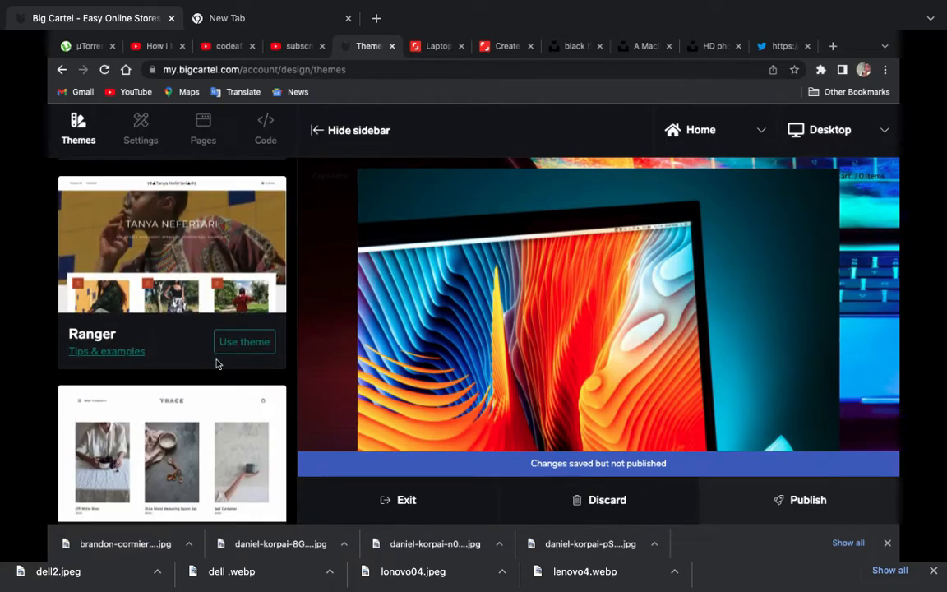
scroll(218, 362, "up", 14)
- Switch to Twitter, look through the home feed and open the account's own profile
left_click(783, 46)
scroll(328, 244, "down", 9)
scroll(328, 243, "down", 7)
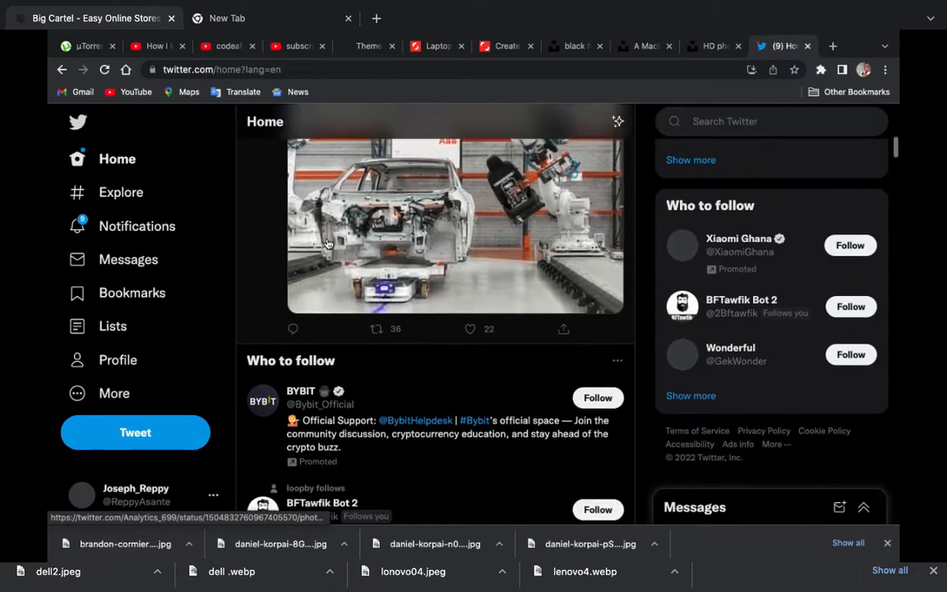
scroll(328, 244, "up", 18)
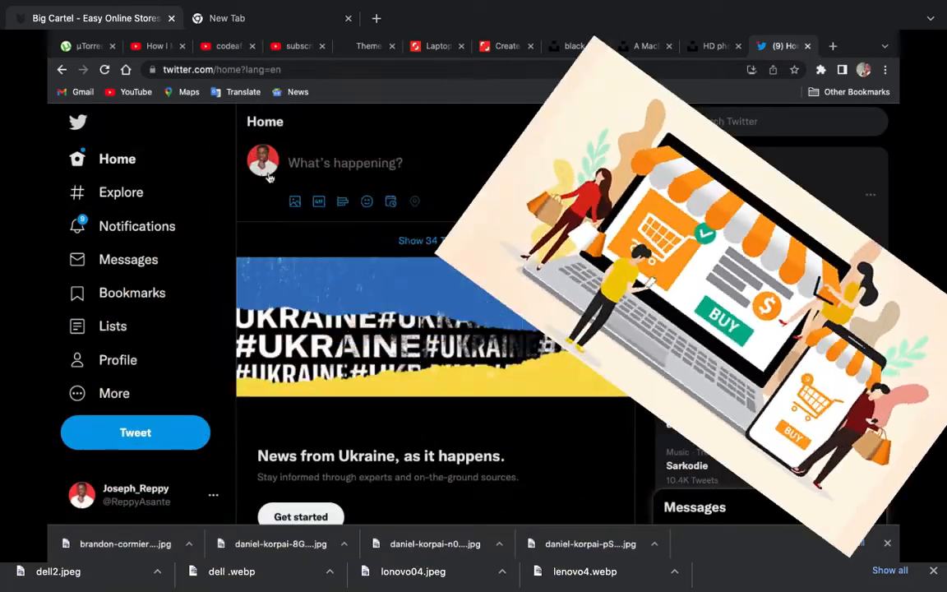
left_click(272, 173)
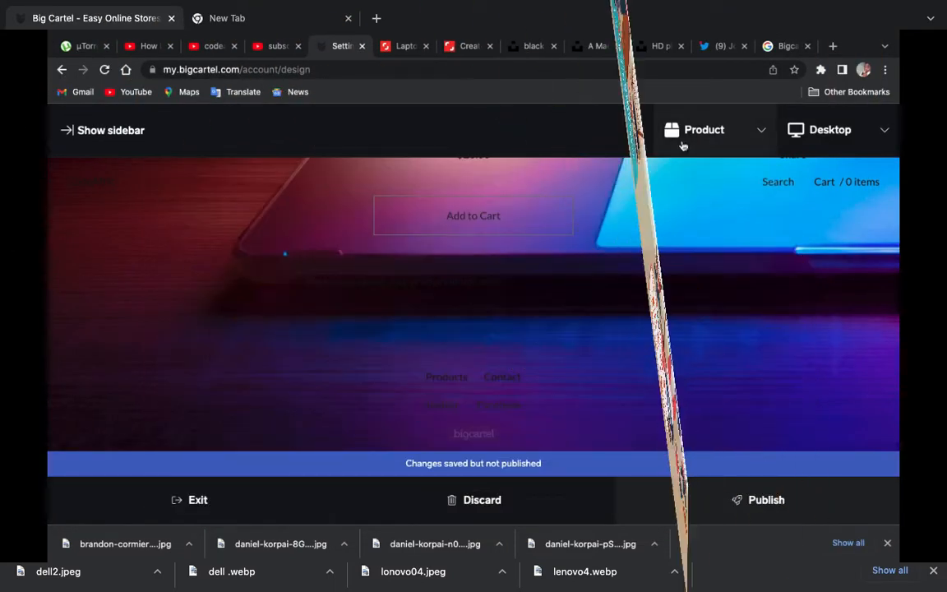
- Change the design preview from the Product page to the Home page and try to publish the changes again
left_click(699, 129)
left_click(698, 175)
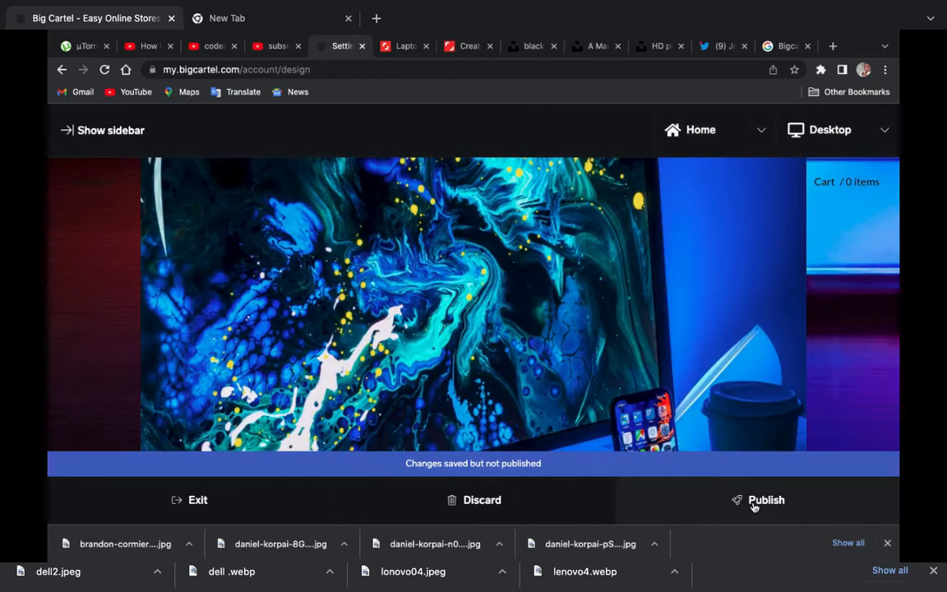
left_click(755, 501)
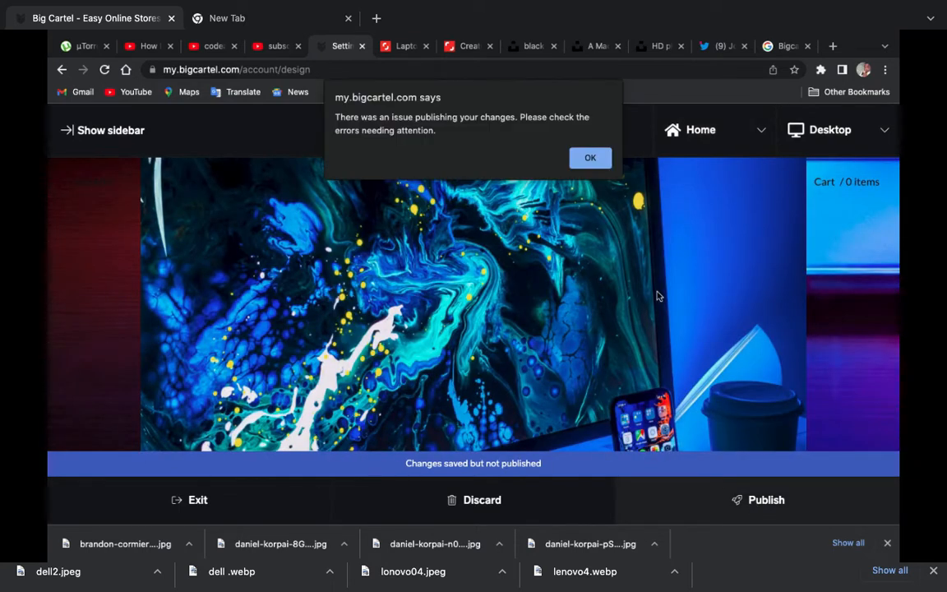
left_click(592, 157)
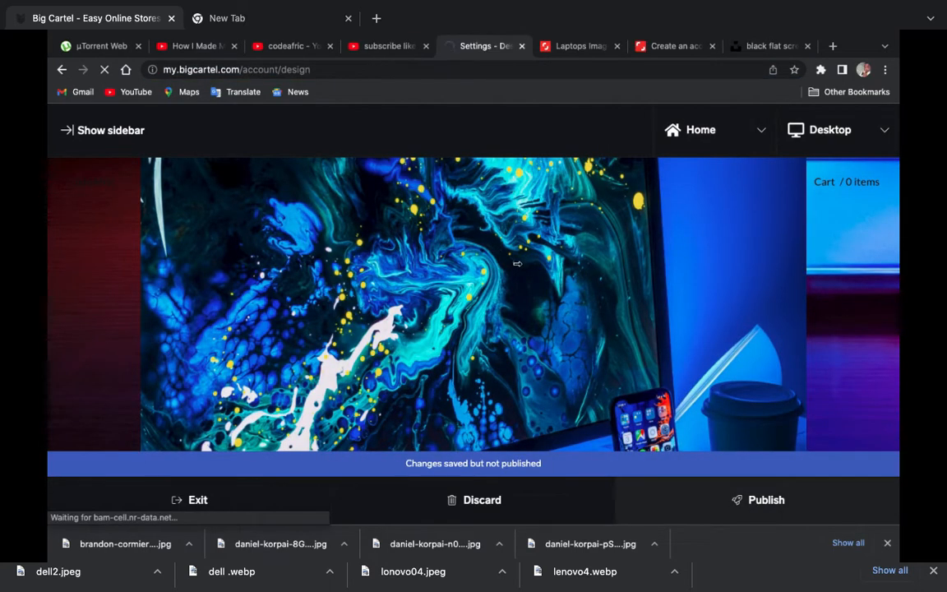
- Look over the store's Home page, open the product import and start adding a CSV file of products
scroll(517, 261, "down", 5)
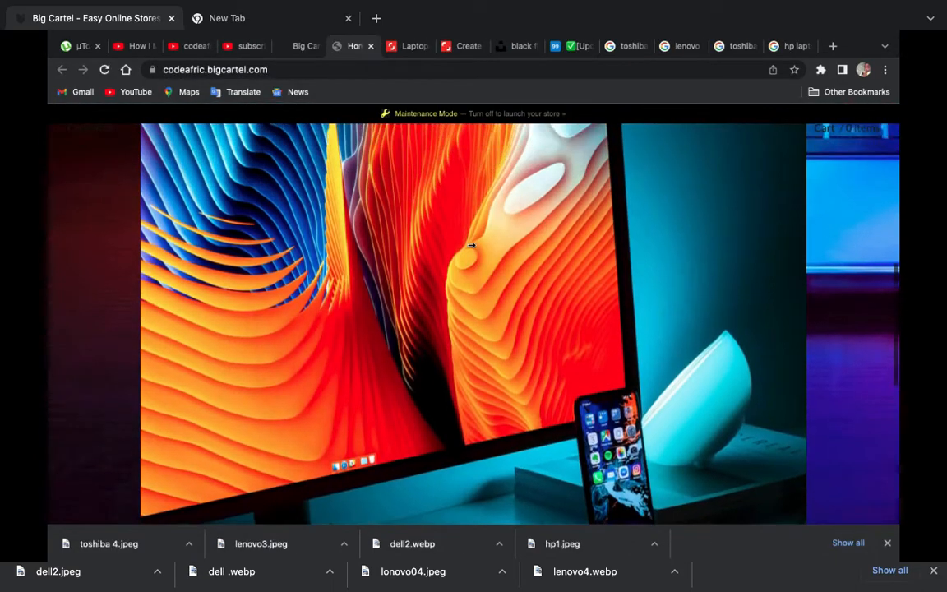
left_click(448, 364)
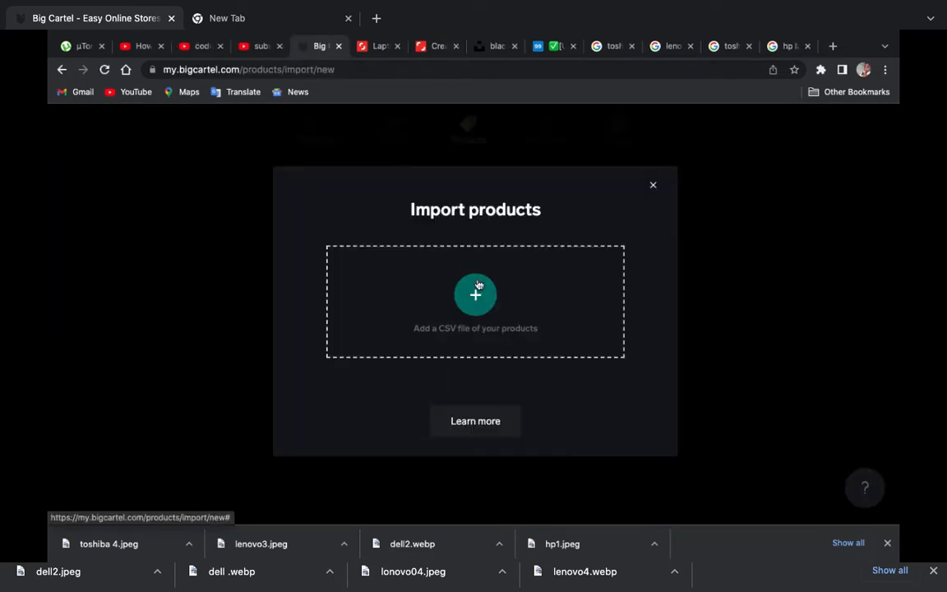
left_click(474, 292)
left_click(649, 315)
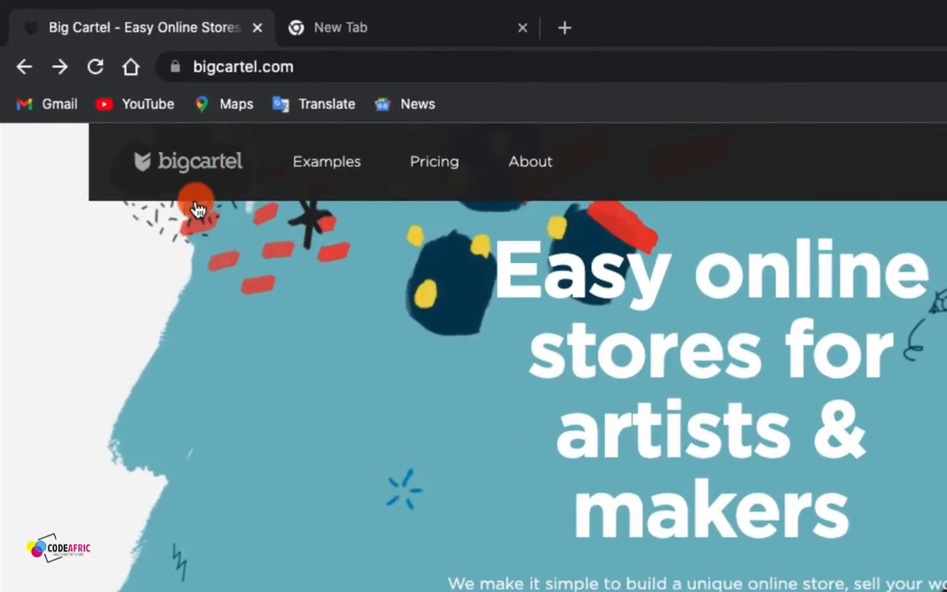
- Find the monthly plans on the bigcartel.com homepage and start signing up for the free Gold plan with 5 products
left_click(348, 67)
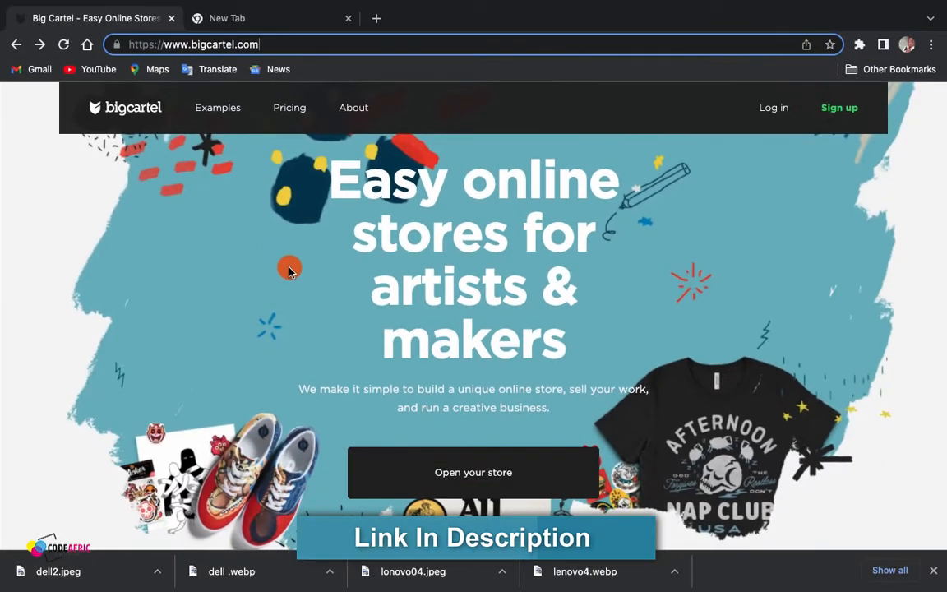
scroll(288, 269, "down", 2)
scroll(289, 271, "down", 5)
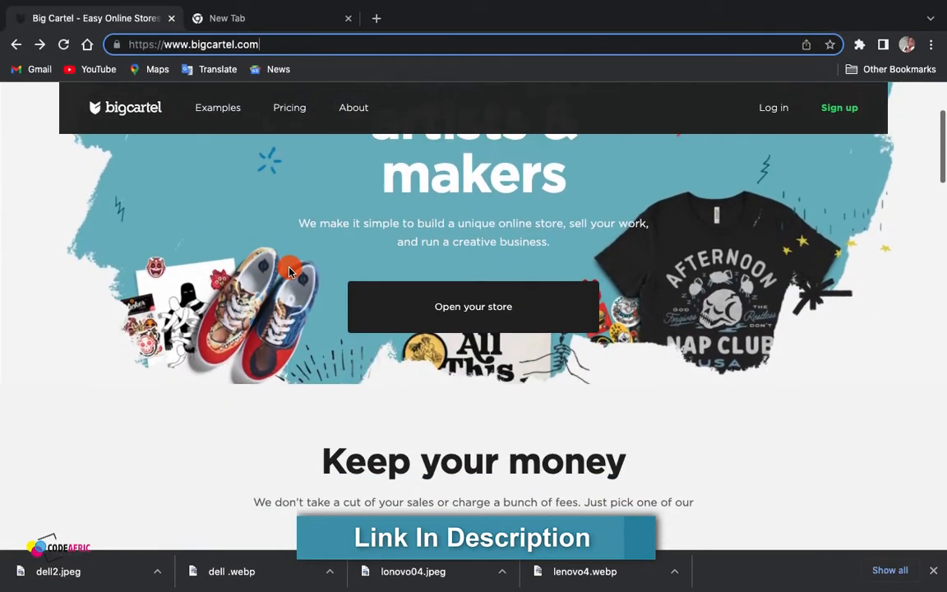
scroll(288, 271, "up", 7)
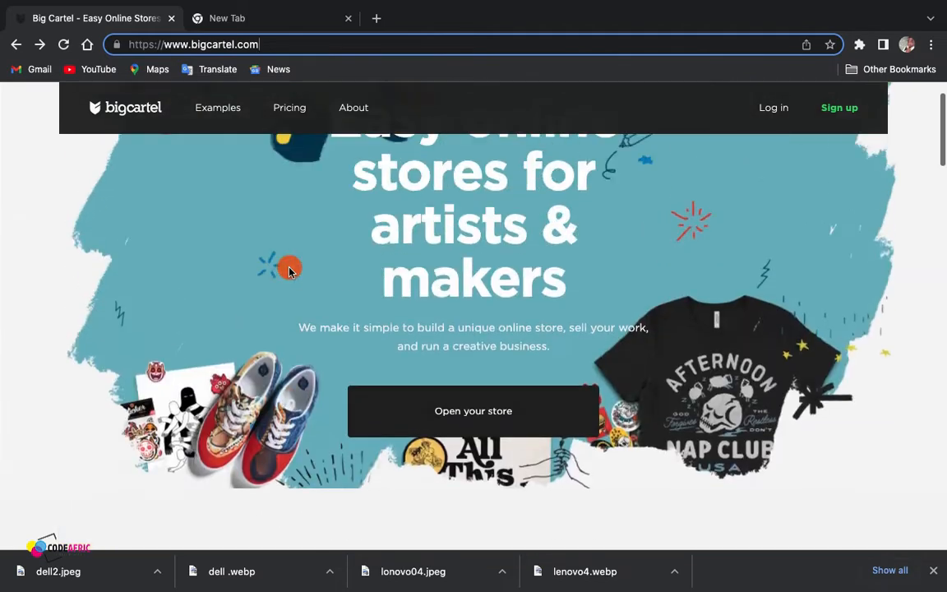
scroll(690, 355, "down", 4)
scroll(690, 355, "down", 8)
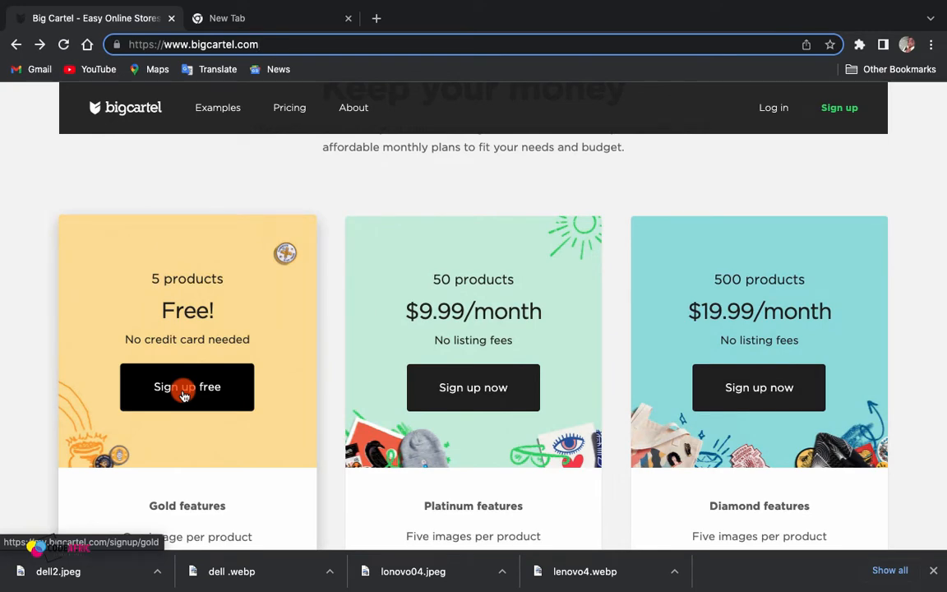
scroll(184, 395, "down", 1)
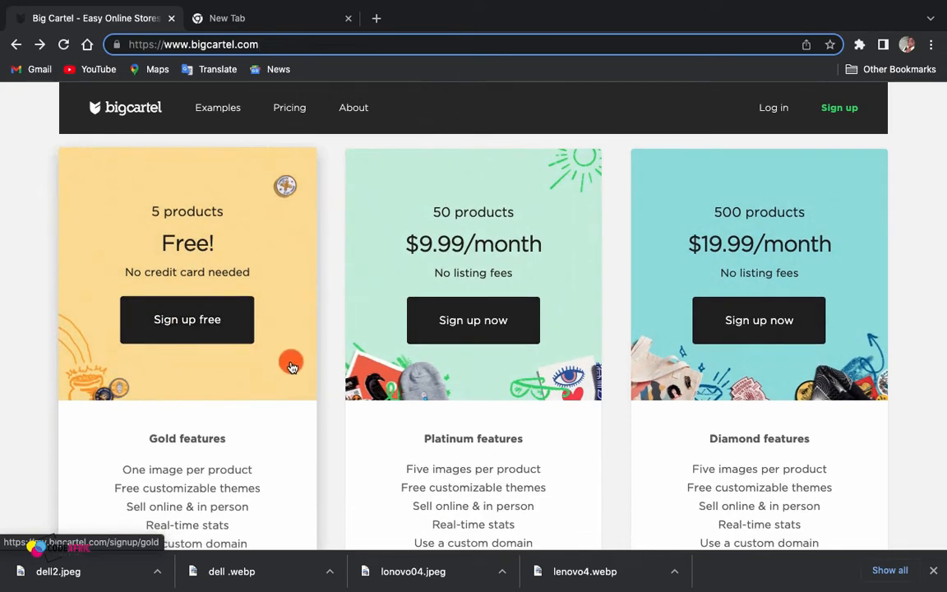
left_click(186, 318)
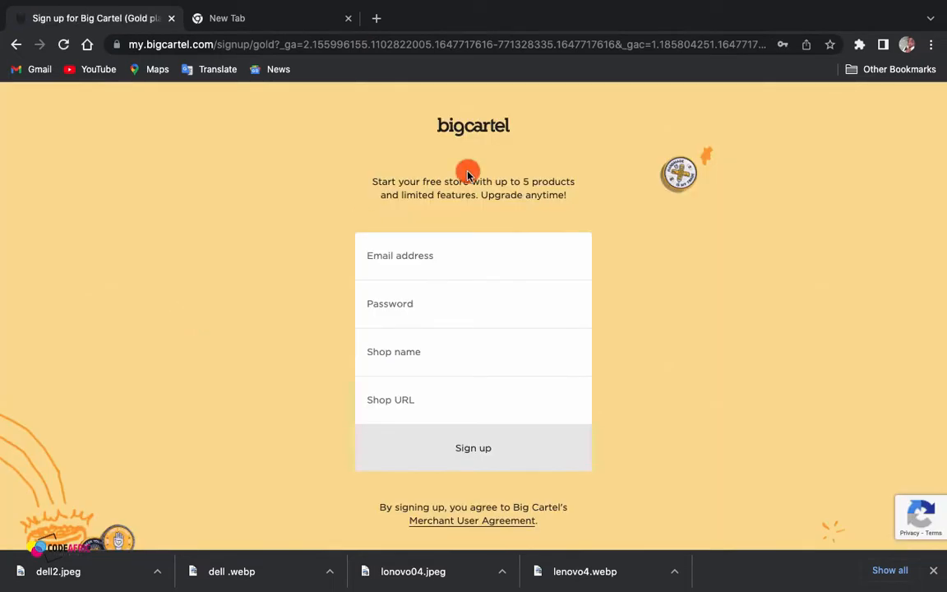
- Fill in the sign-up form with the e-mail address, account password and shop name "Code Computer", and create the account
left_click(446, 271)
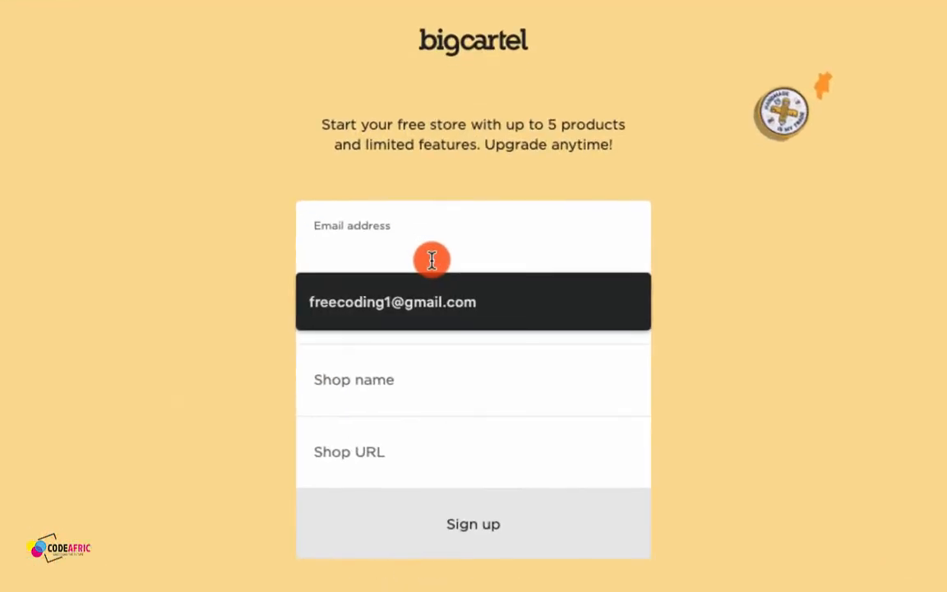
left_click(189, 284)
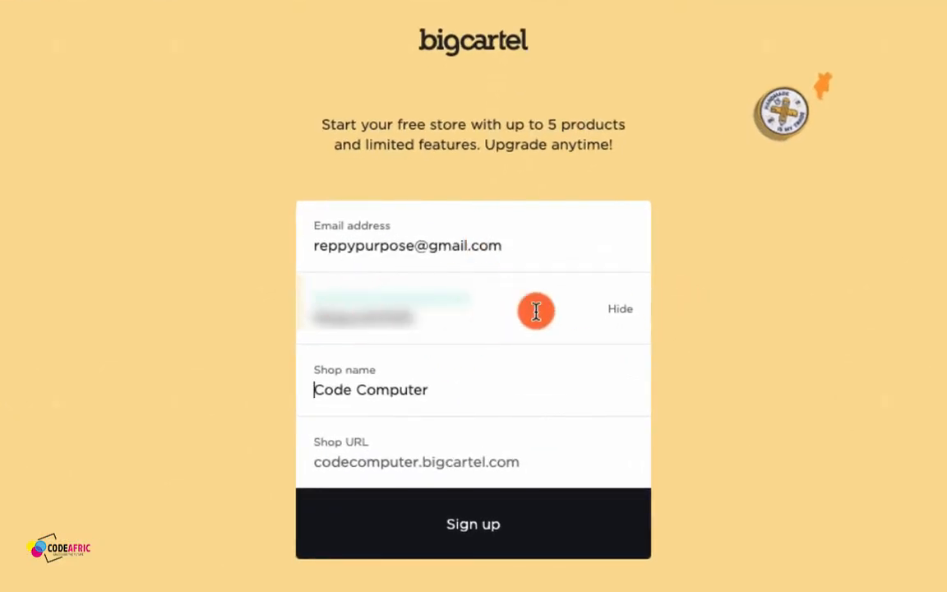
left_click(622, 309)
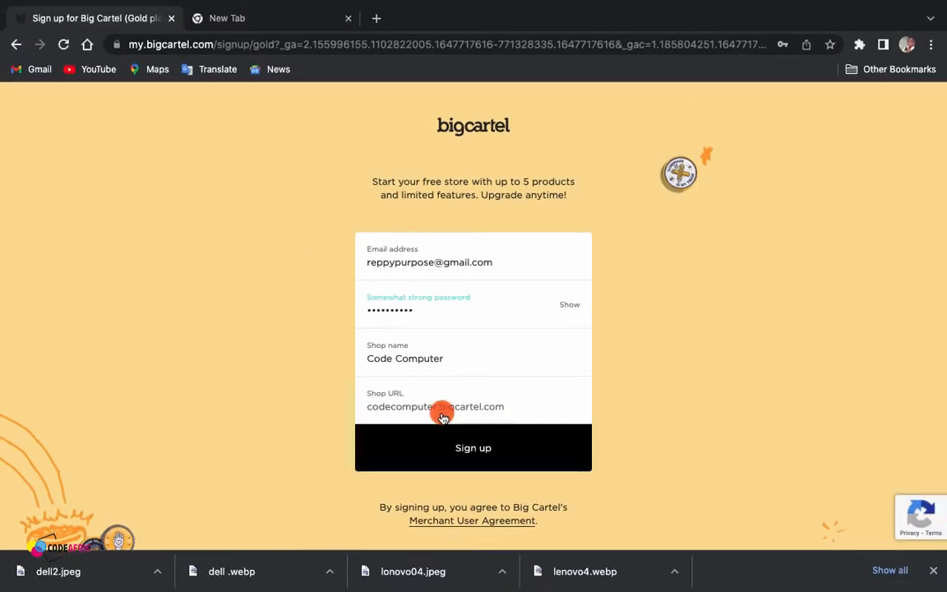
left_click(473, 461)
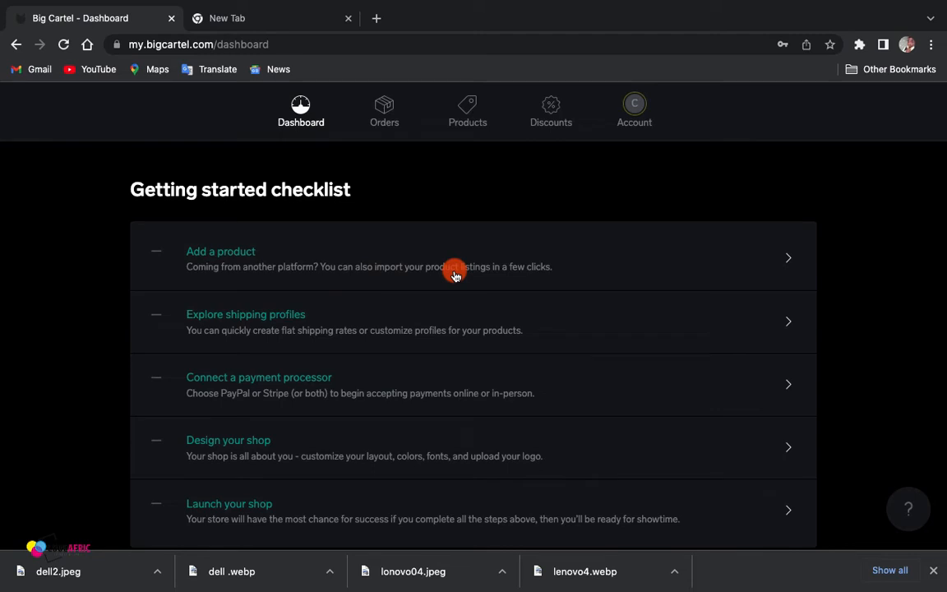
- Review the getting started checklist and the shop statistics area on the dashboard
scroll(337, 433, "down", 2)
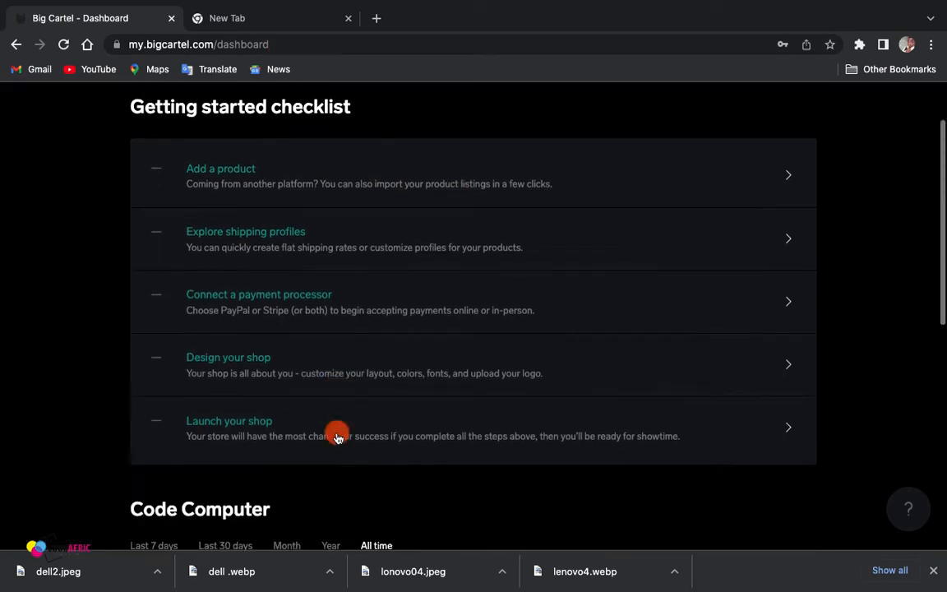
scroll(386, 431, "down", 6)
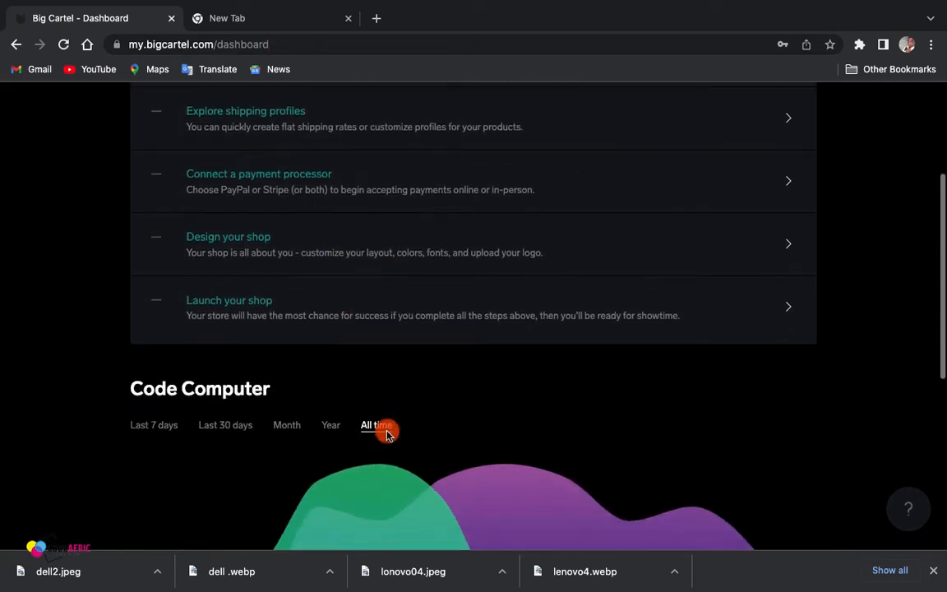
scroll(386, 433, "up", 8)
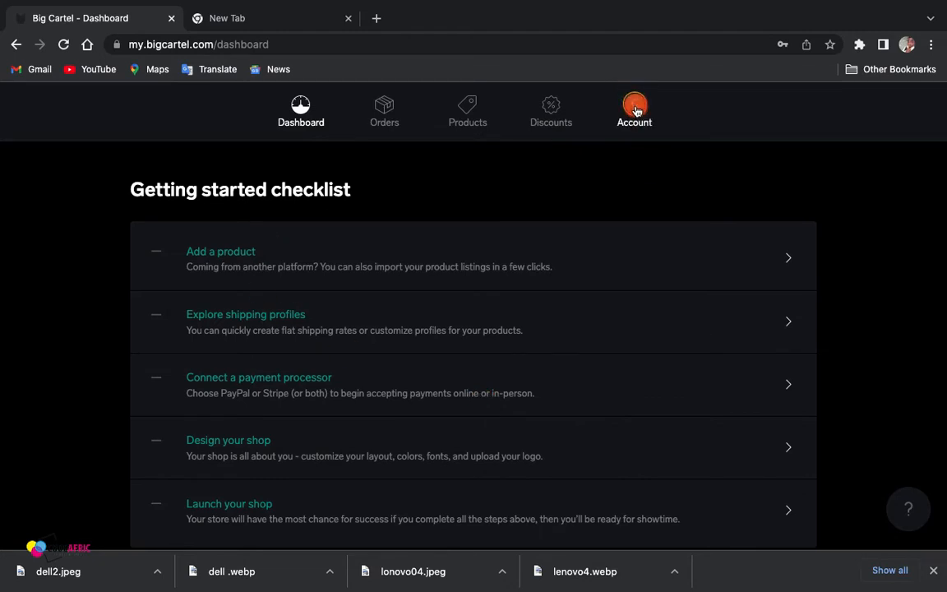
- Open the account page and examine the profile, shop info, maintenance mode and theme sections
left_click(635, 110)
scroll(662, 323, "down", 3)
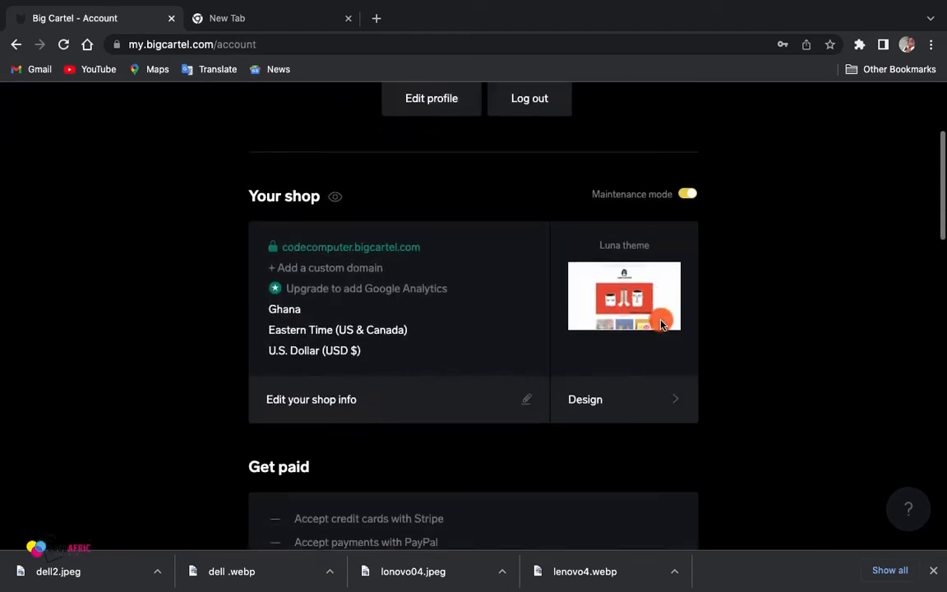
scroll(661, 323, "up", 1)
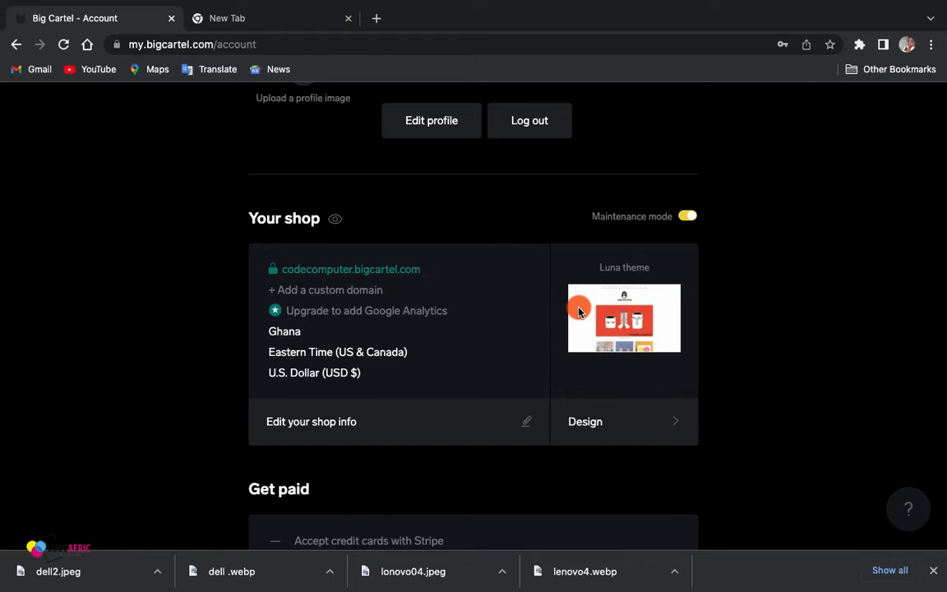
scroll(423, 392, "up", 2)
scroll(407, 454, "down", 2)
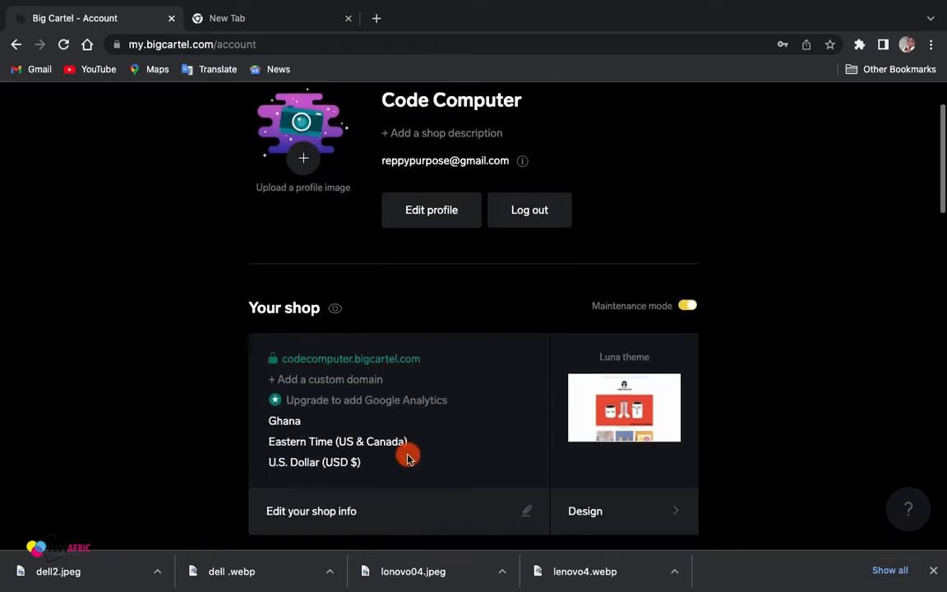
scroll(407, 455, "up", 3)
scroll(526, 479, "down", 2)
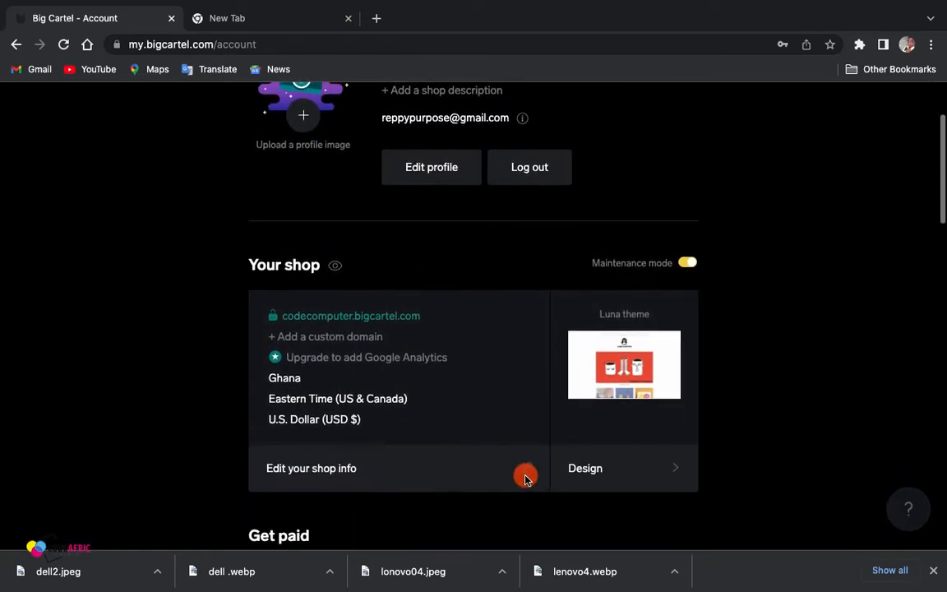
scroll(416, 391, "up", 2)
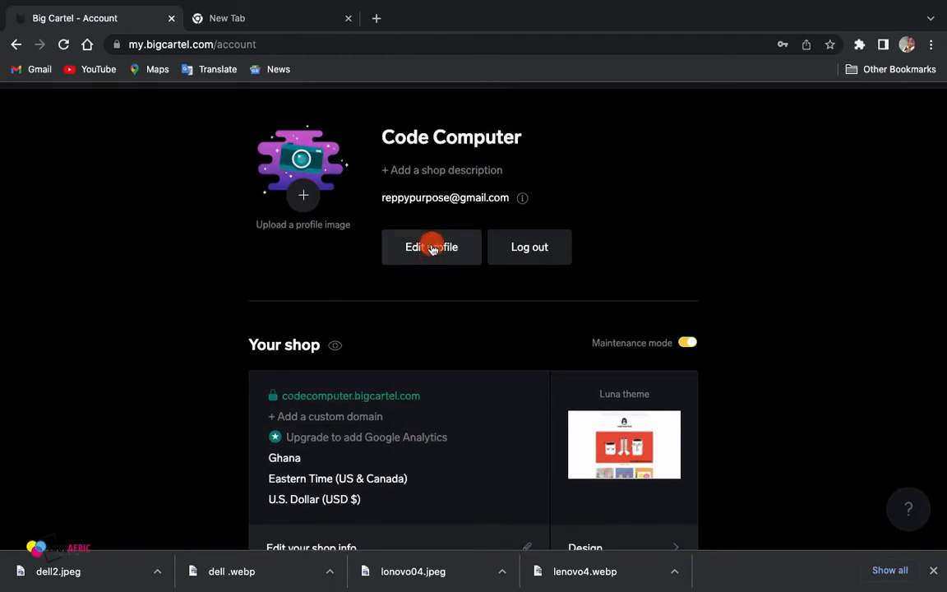
- Upload the CodeAfric logo as the shop's profile image
left_click(301, 197)
scroll(586, 205, "down", 3)
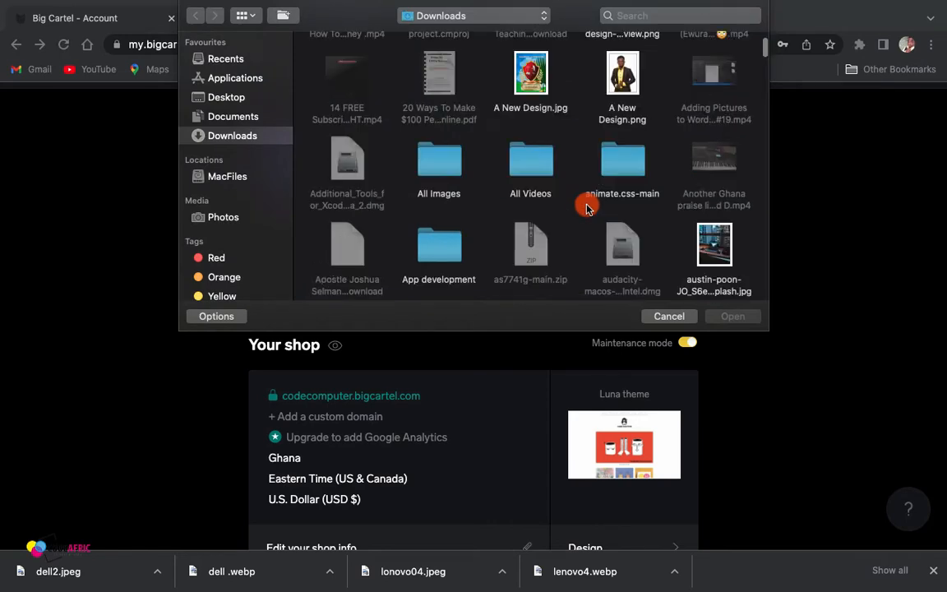
scroll(587, 203, "down", 10)
key("Escape")
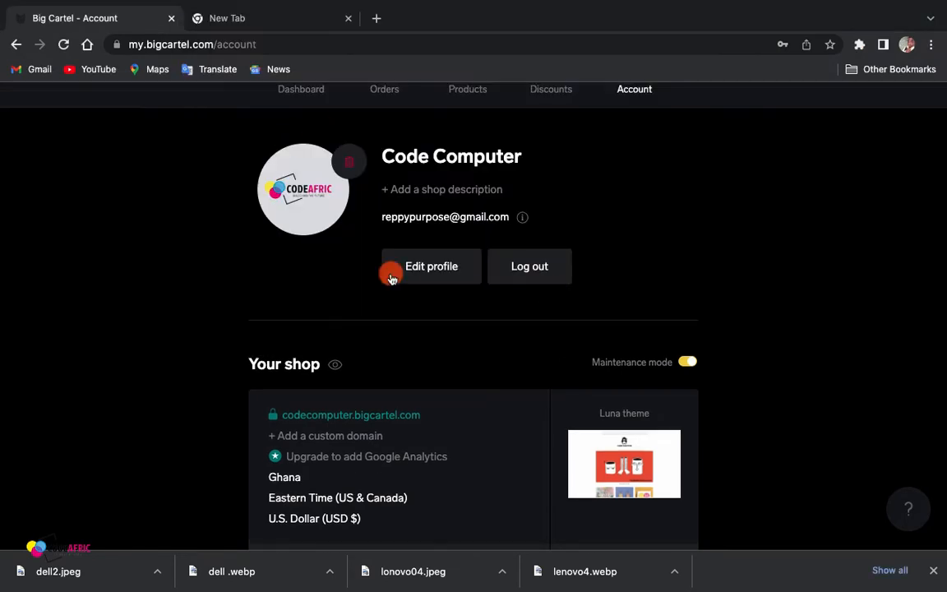
- Open the shop's design editor from the account page and look over the home page preview
scroll(414, 383, "down", 2)
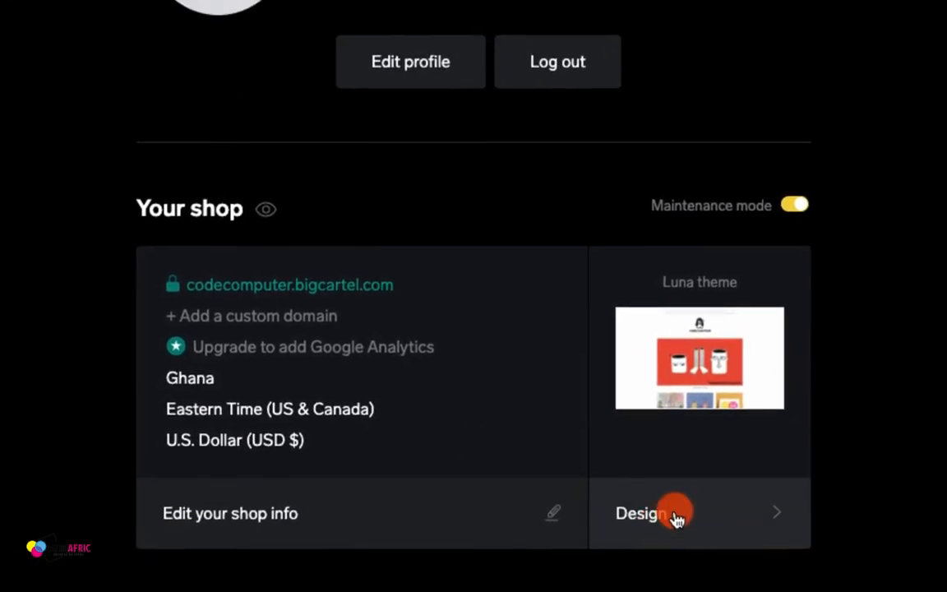
left_click(674, 515)
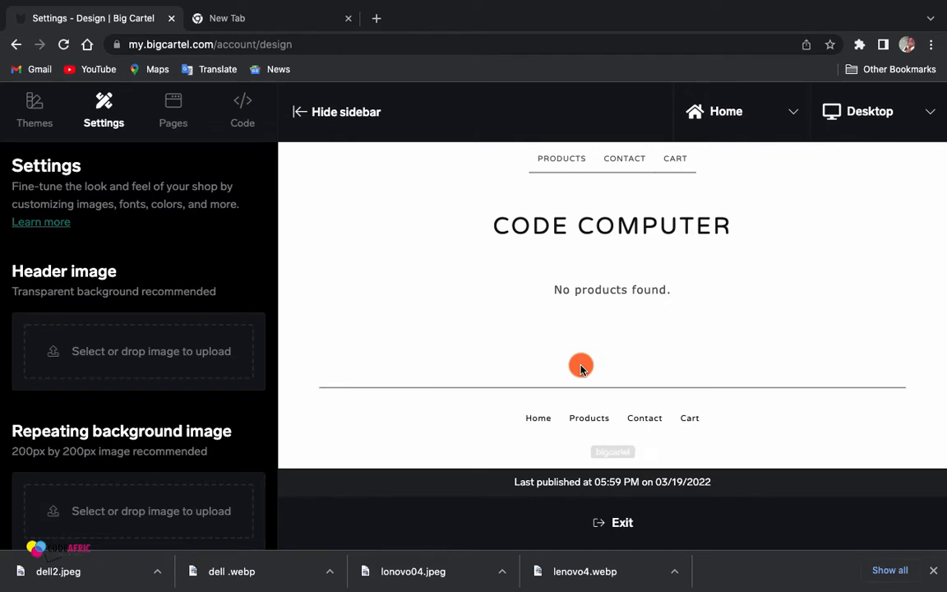
scroll(70, 440, "down", 3)
scroll(70, 439, "up", 3)
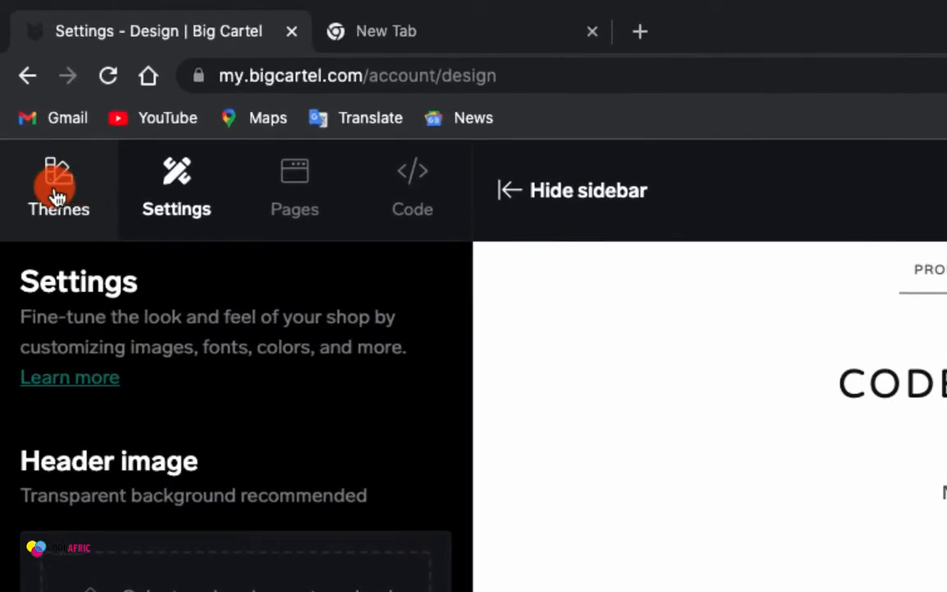
- Browse the available shop themes and apply the Nova theme in place of Luna
left_click(56, 195)
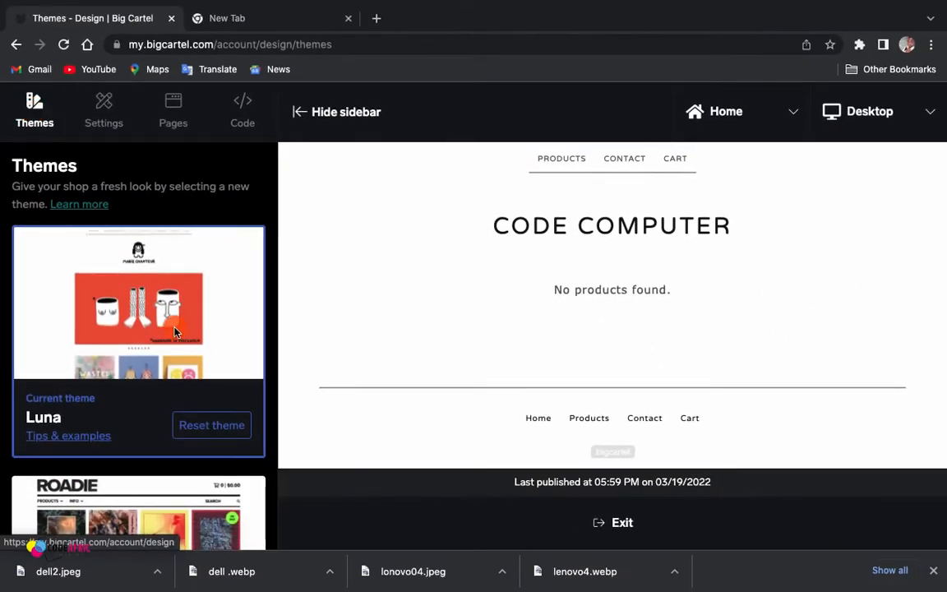
scroll(173, 402, "down", 20)
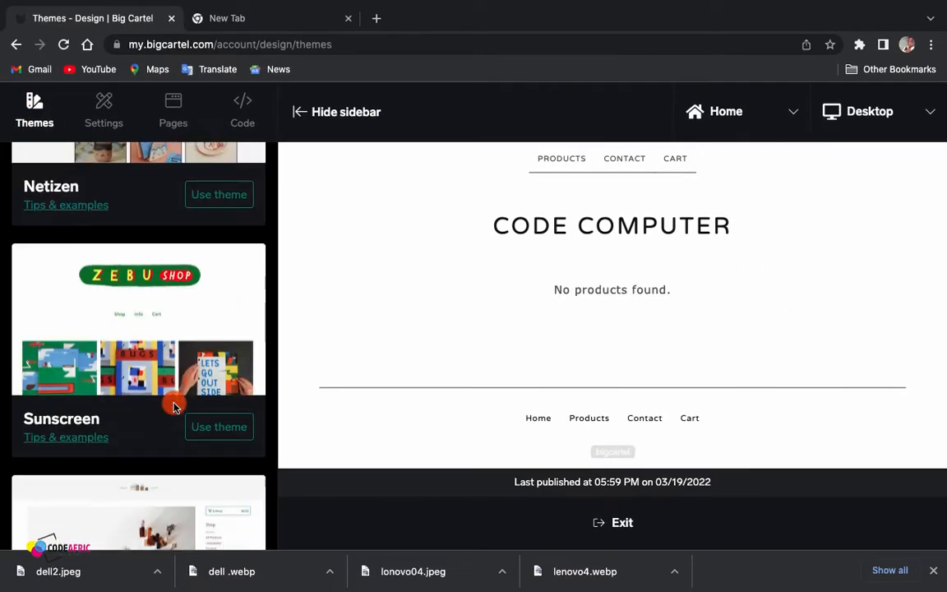
scroll(173, 406, "down", 20)
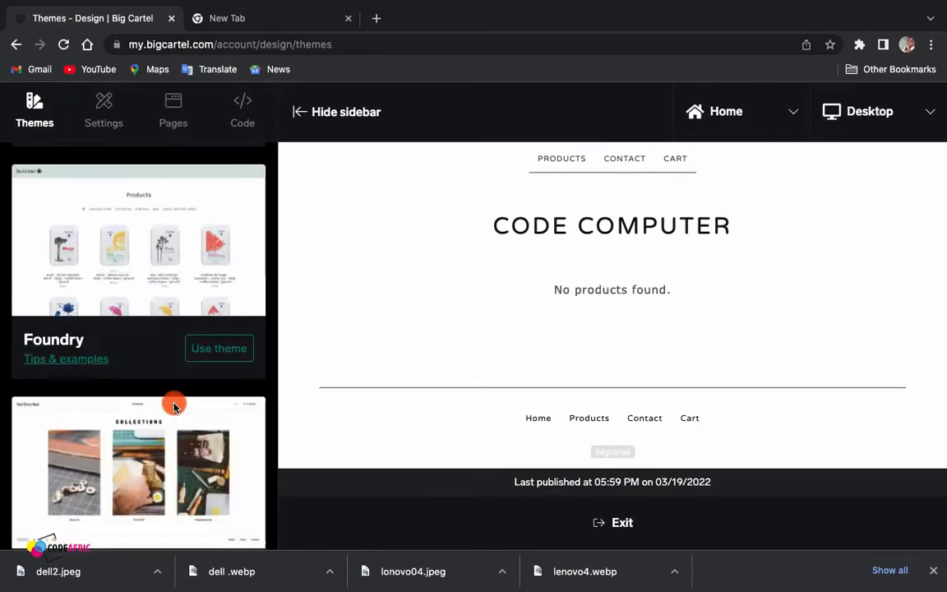
scroll(173, 406, "down", 5)
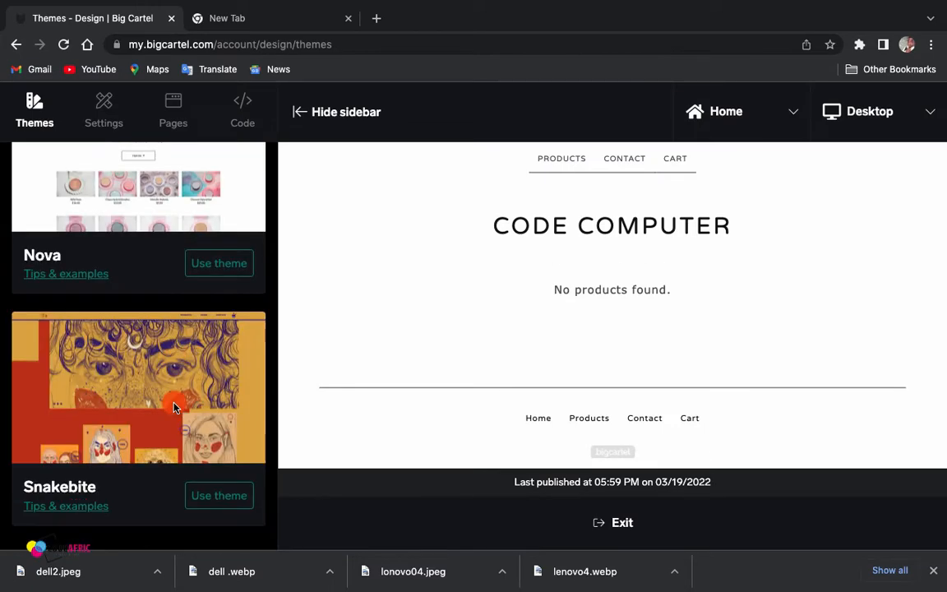
scroll(174, 406, "up", 5)
scroll(173, 406, "down", 1)
scroll(174, 406, "down", 4)
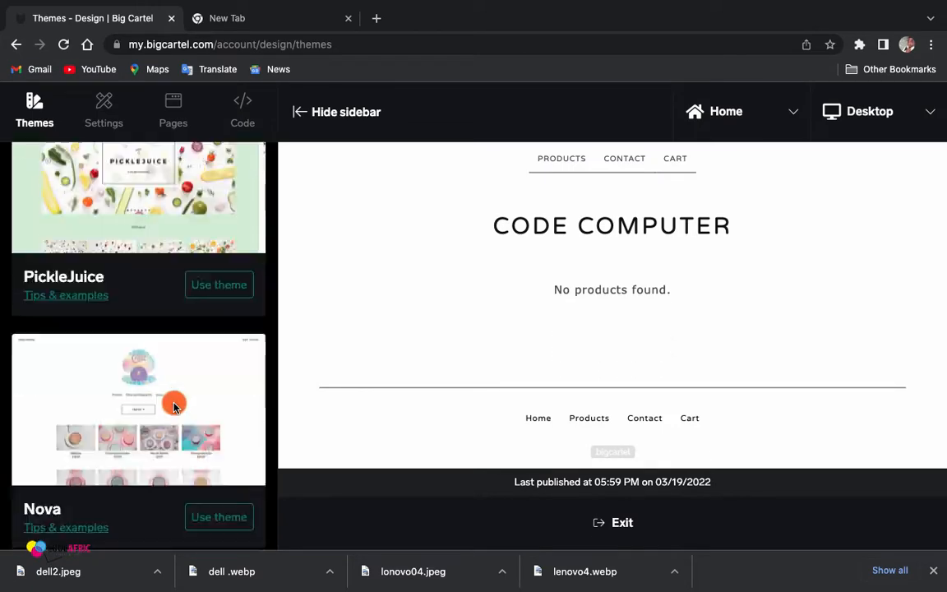
scroll(174, 406, "up", 1)
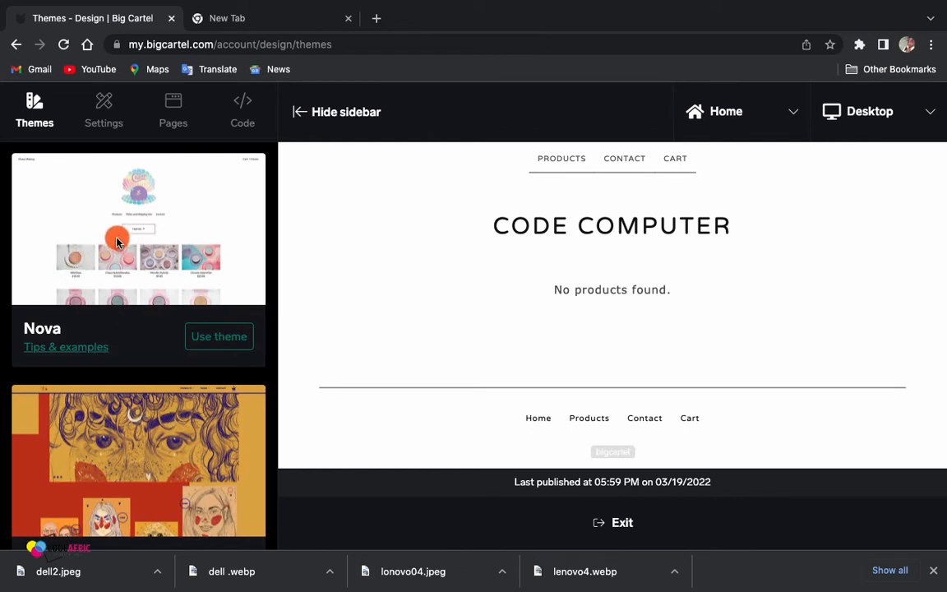
left_click(230, 346)
left_click(608, 169)
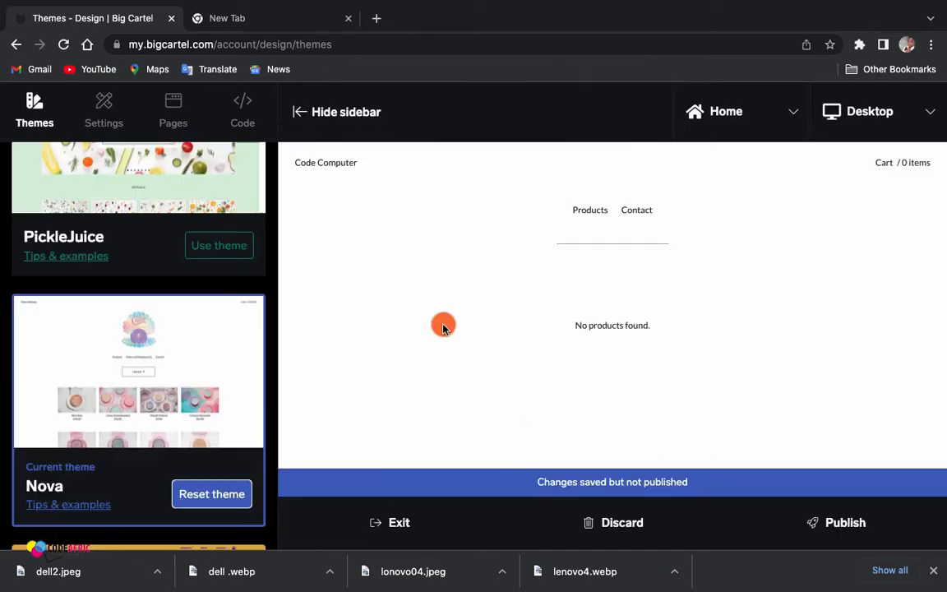
- Upload CodeAfric PNG.png from the Desktop as the shop's header image in the design settings
left_click(105, 114)
scroll(154, 382, "up", 15)
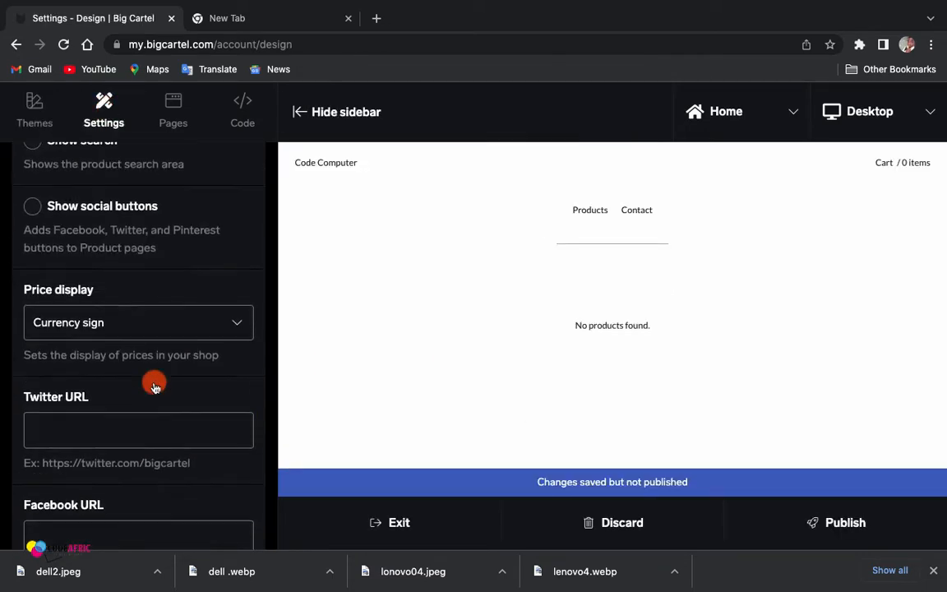
scroll(155, 382, "up", 10)
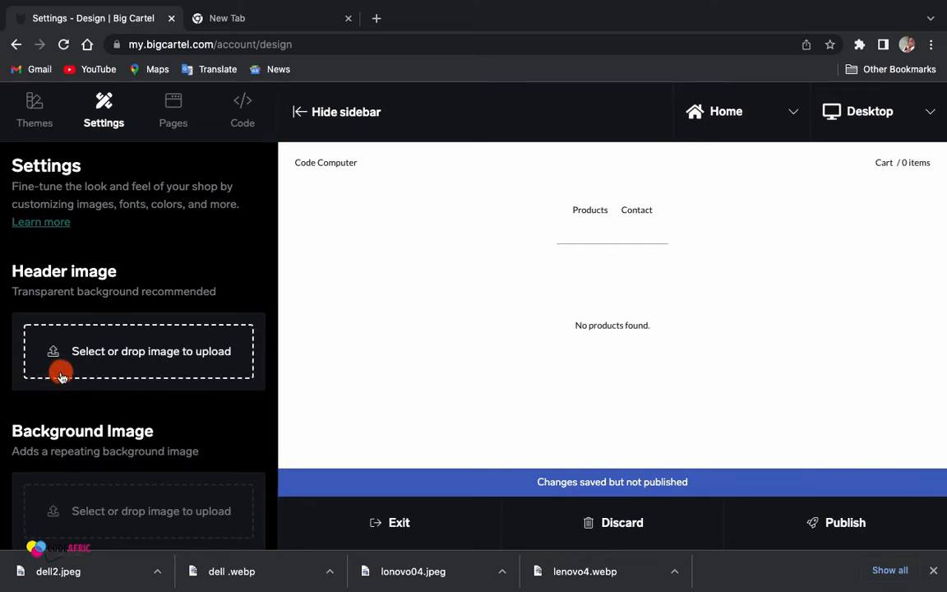
scroll(153, 480, "down", 3)
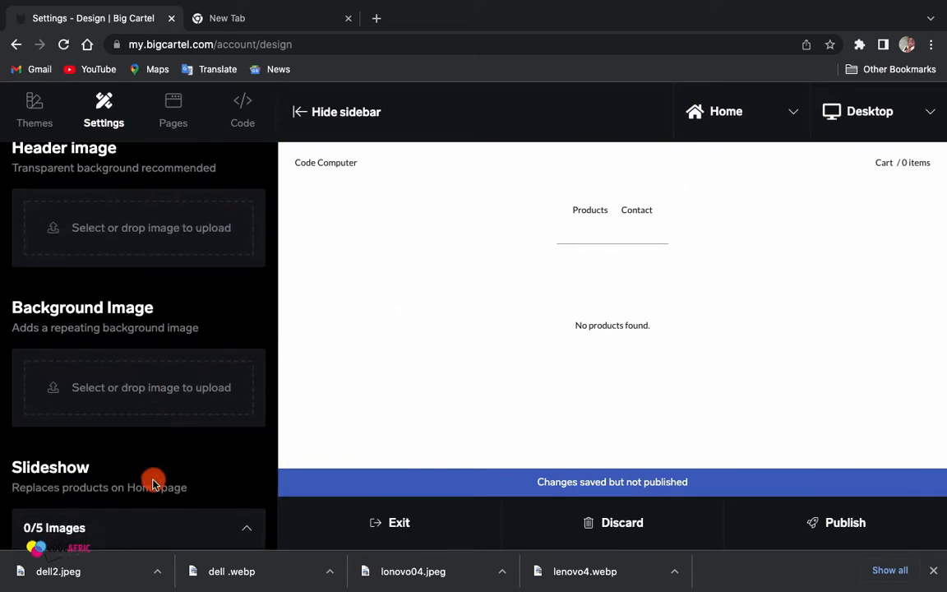
scroll(111, 403, "up", 3)
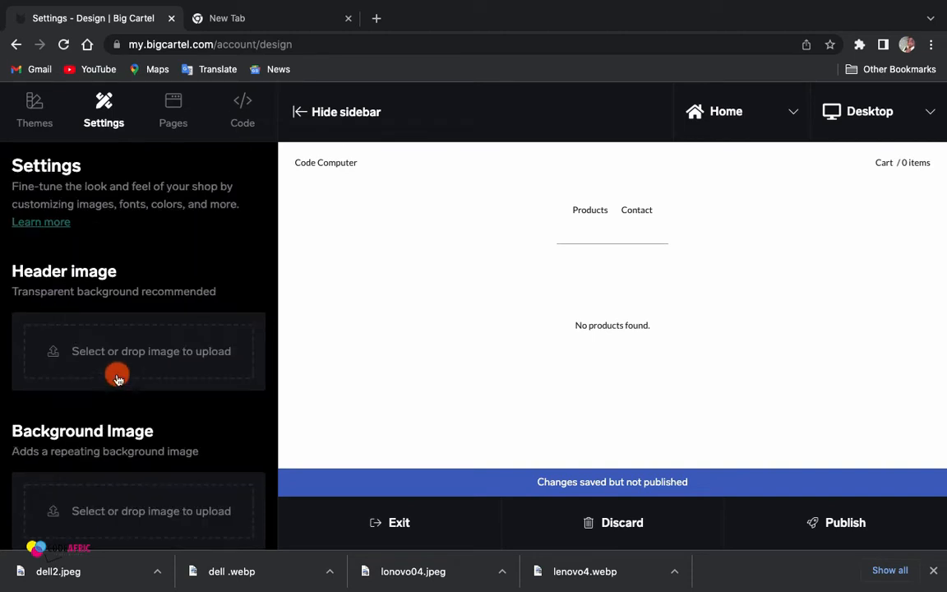
left_click(149, 364)
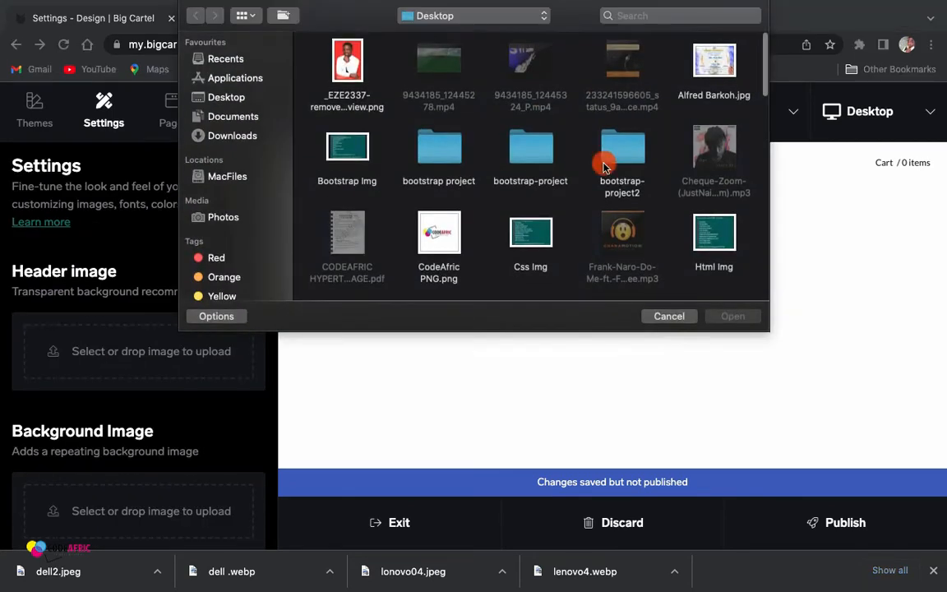
double_click(439, 239)
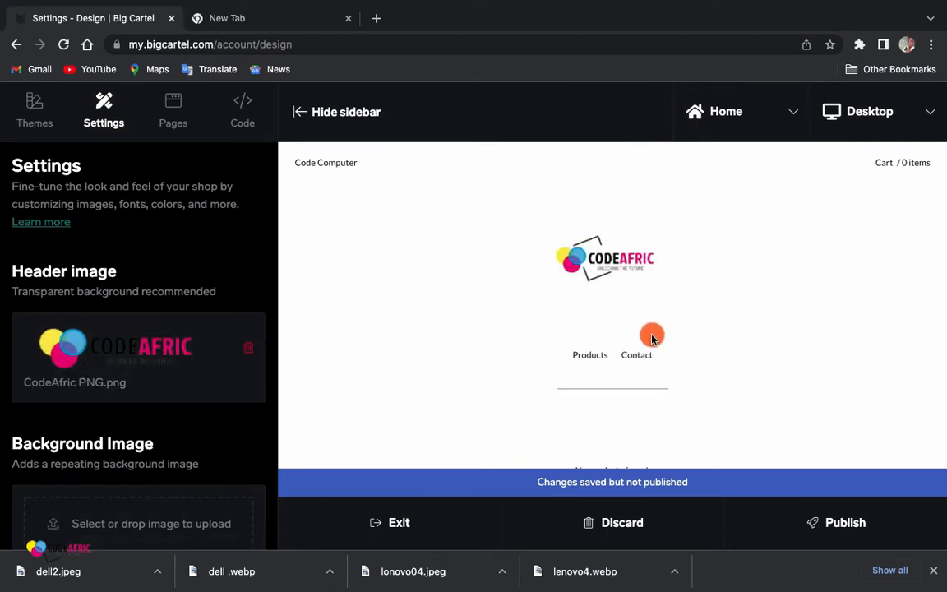
- Add four images from the Downloads folder to the home page slideshow
scroll(567, 333, "down", 1)
scroll(141, 400, "down", 4)
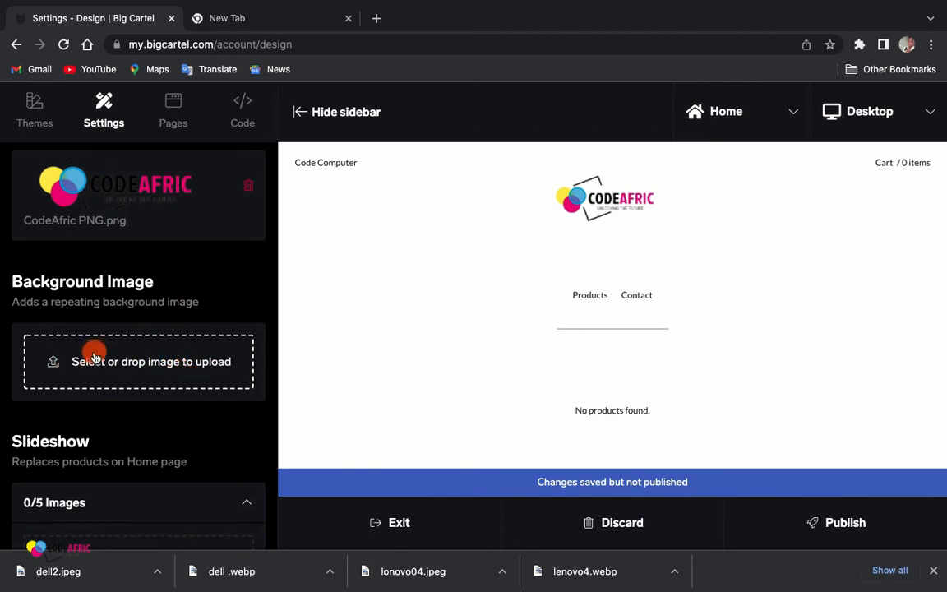
scroll(125, 367, "down", 3)
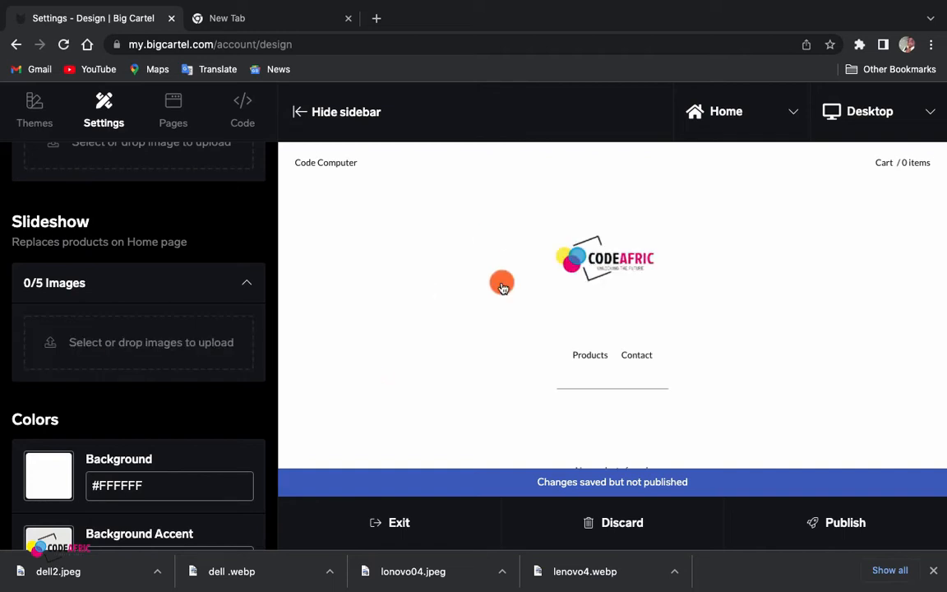
scroll(170, 370, "down", 3)
scroll(171, 371, "up", 6)
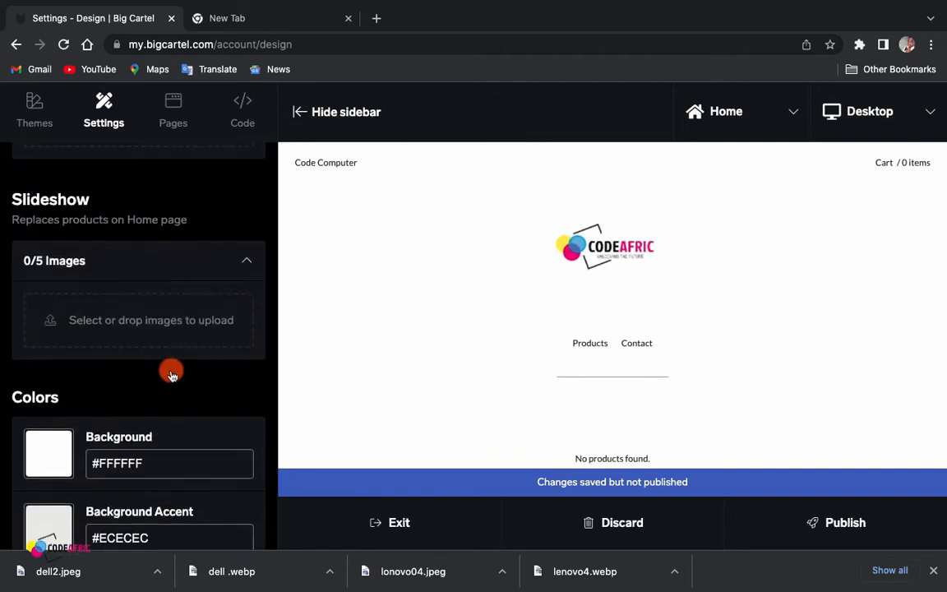
scroll(170, 374, "up", 1)
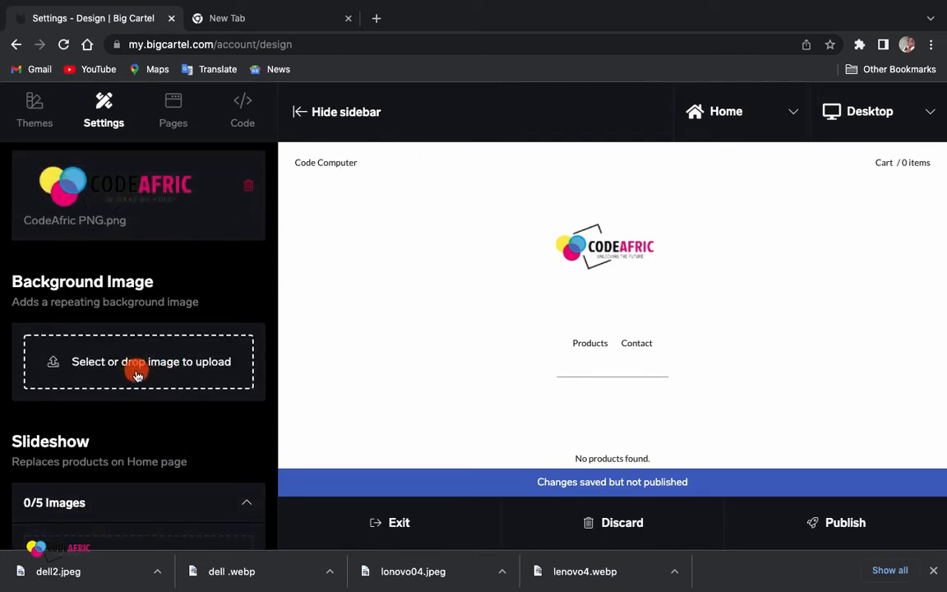
scroll(137, 376, "down", 4)
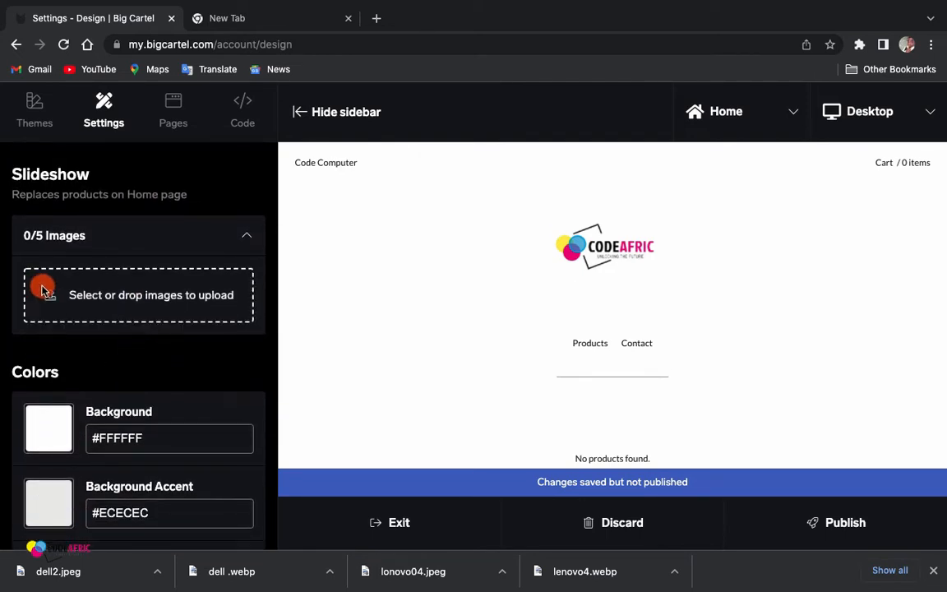
left_click(197, 286)
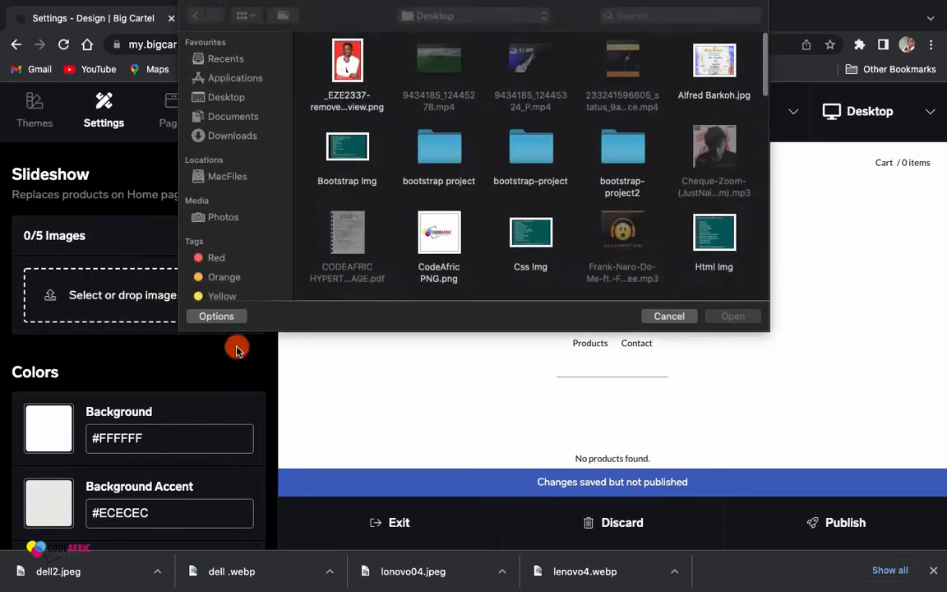
scroll(504, 249, "down", 10)
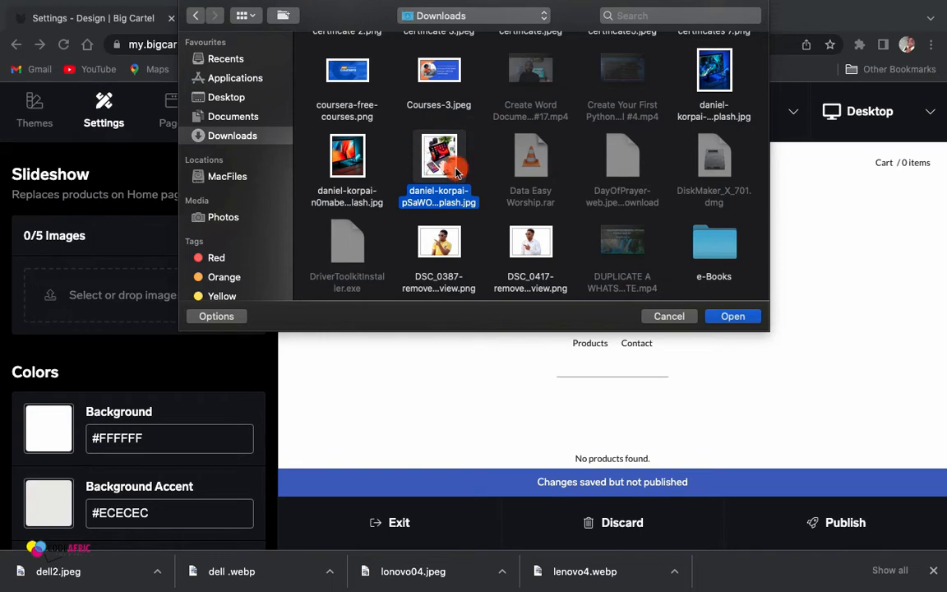
left_click(740, 317)
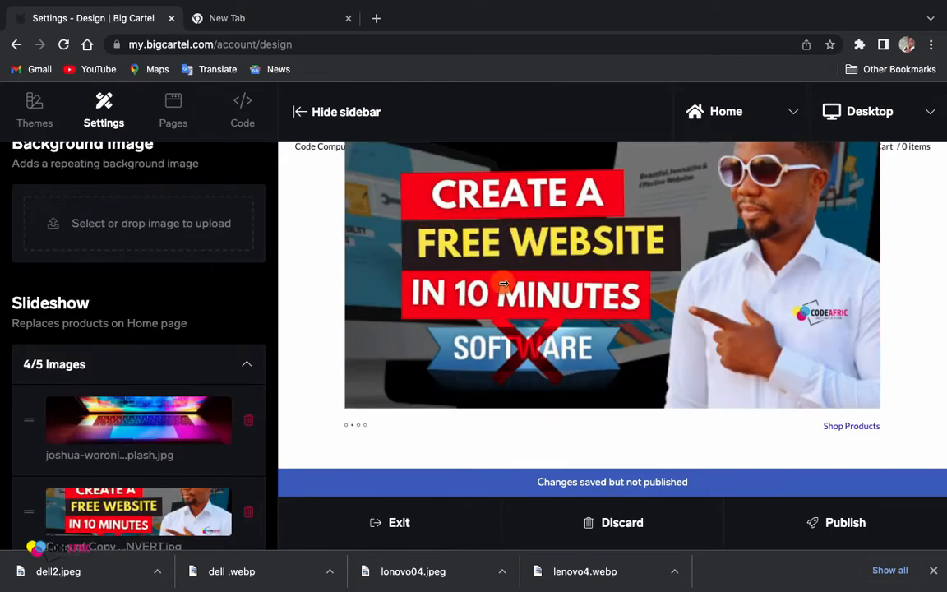
- Check the uploaded slideshow in the home page preview by switching between its images
scroll(571, 364, "up", 2)
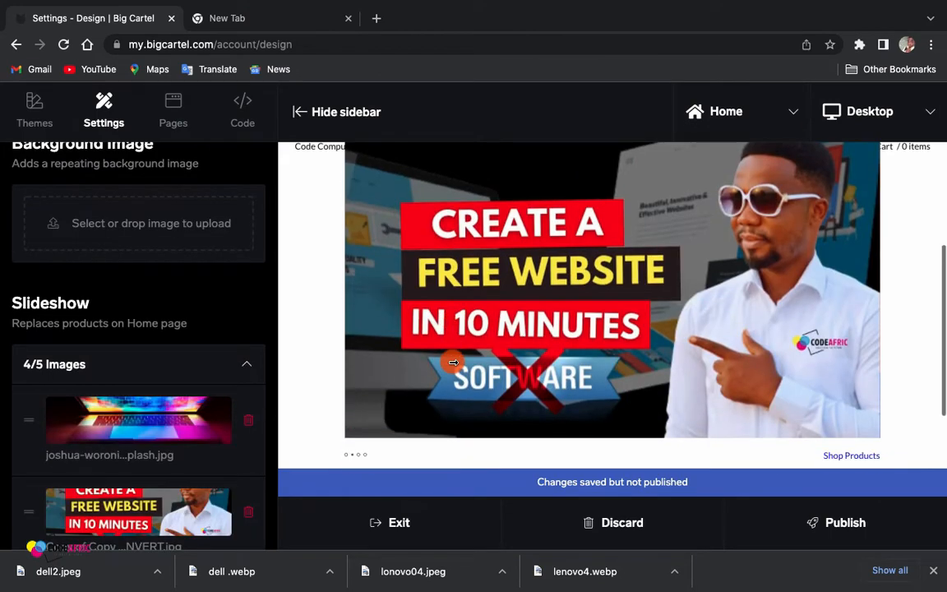
right_click(453, 363)
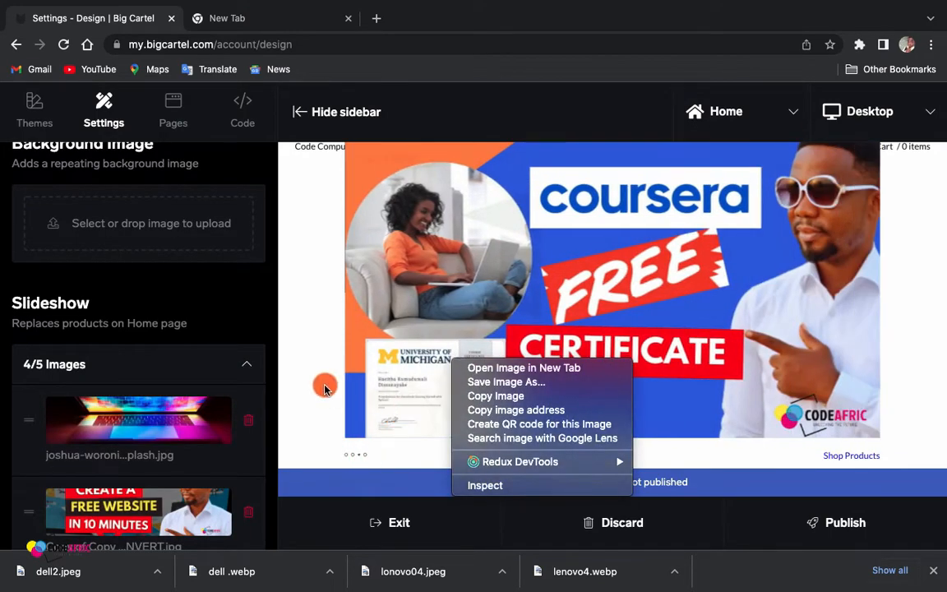
left_click(325, 388)
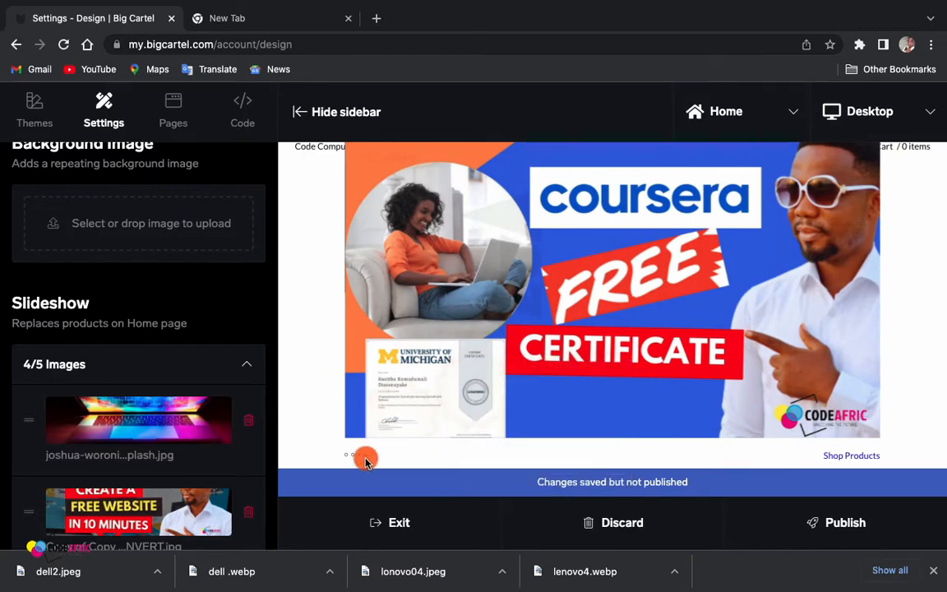
left_click(366, 457)
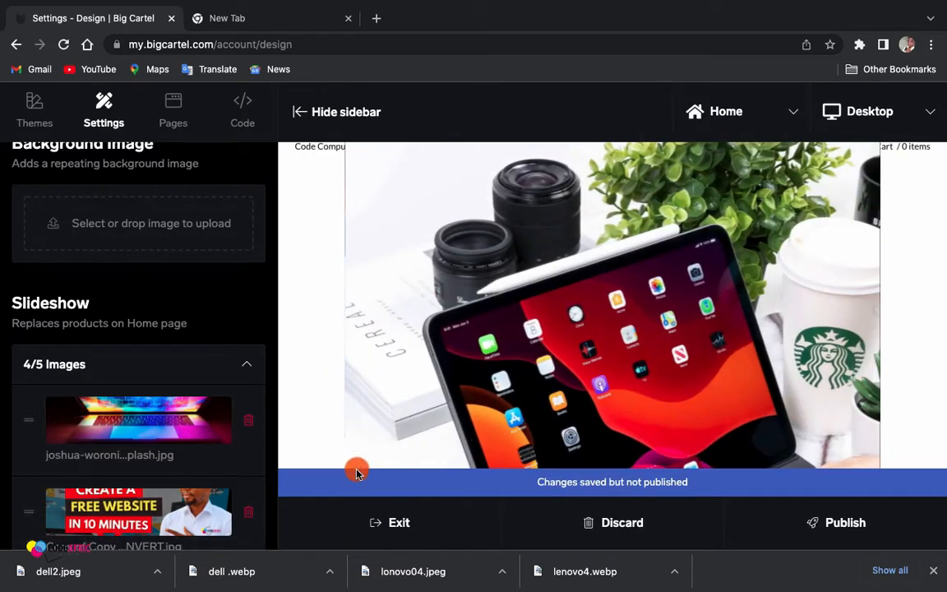
scroll(355, 456, "down", 3)
left_click(346, 356)
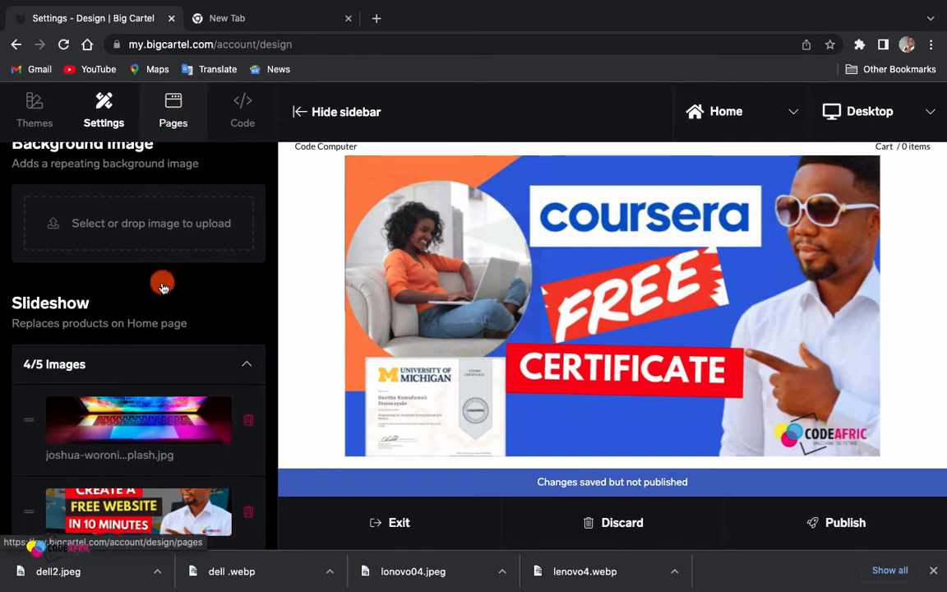
- Set the shop's background color to light green #DBFCBF in the design color settings
scroll(144, 412, "down", 6)
scroll(144, 412, "down", 5)
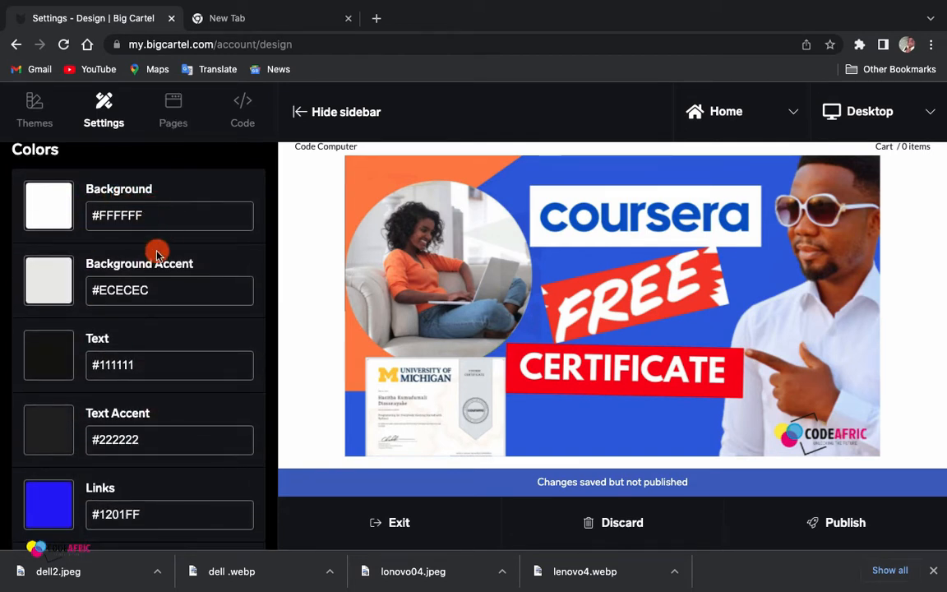
scroll(156, 254, "up", 5)
scroll(157, 255, "down", 5)
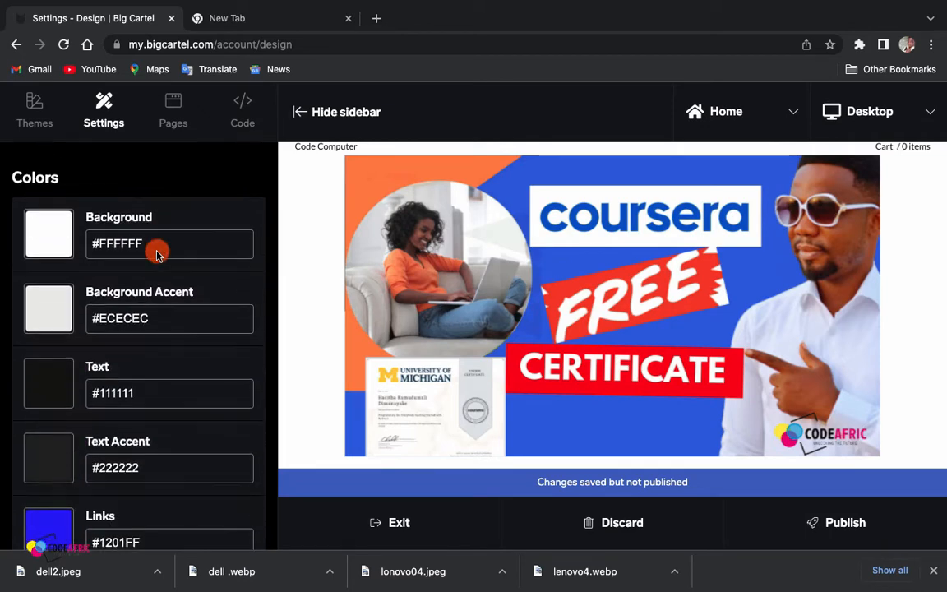
scroll(157, 256, "down", 1)
left_click(59, 217)
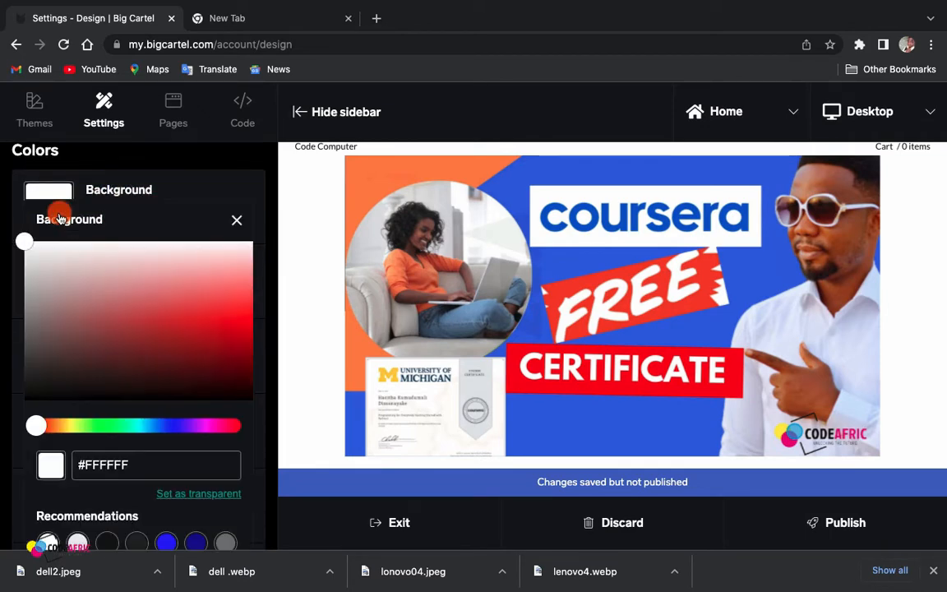
left_click_drag(43, 428, 88, 426)
left_click_drag(25, 240, 235, 261)
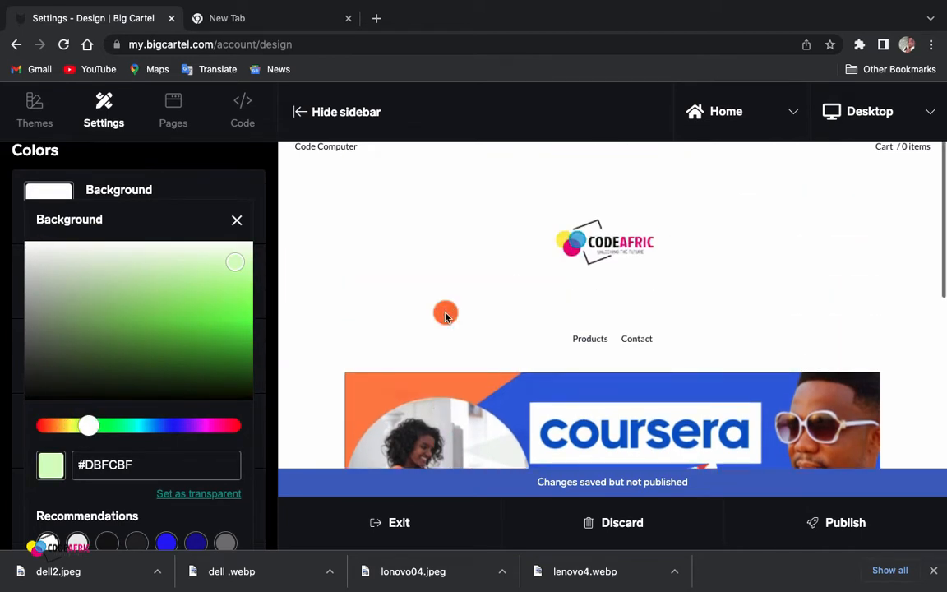
left_click(241, 194)
- Check the new background in the home page preview and look through the remaining color and font settings
scroll(491, 363, "down", 5)
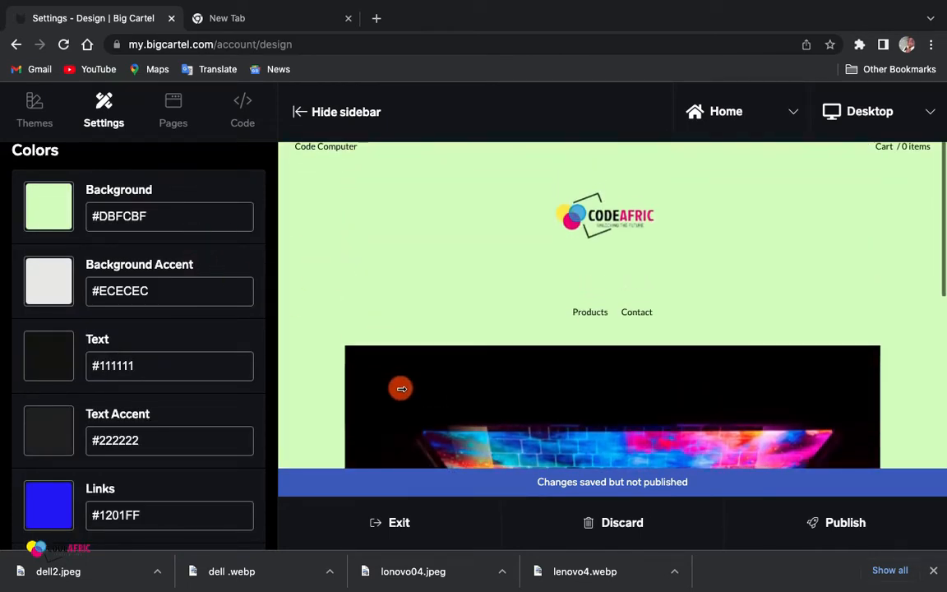
scroll(386, 383, "down", 2)
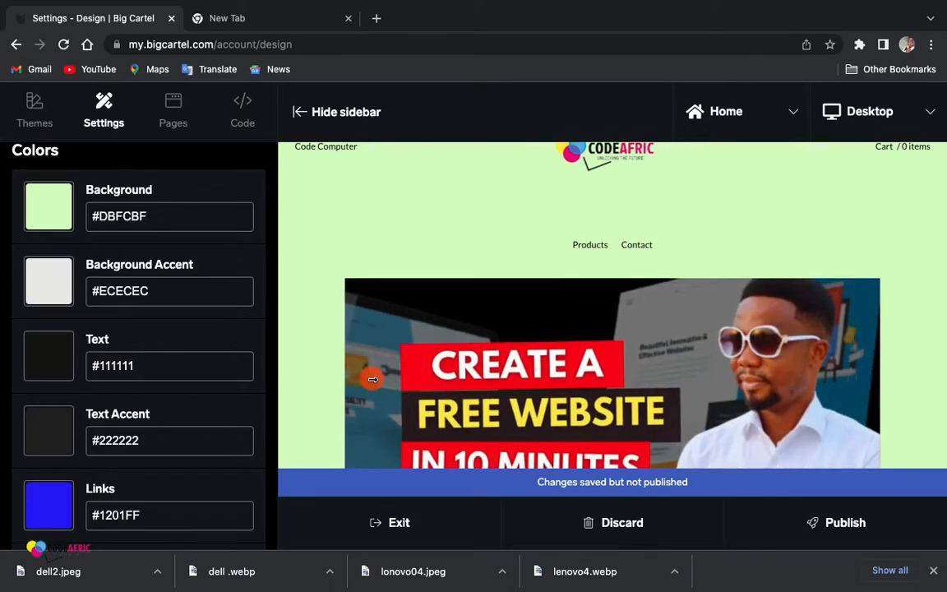
scroll(633, 346, "down", 3)
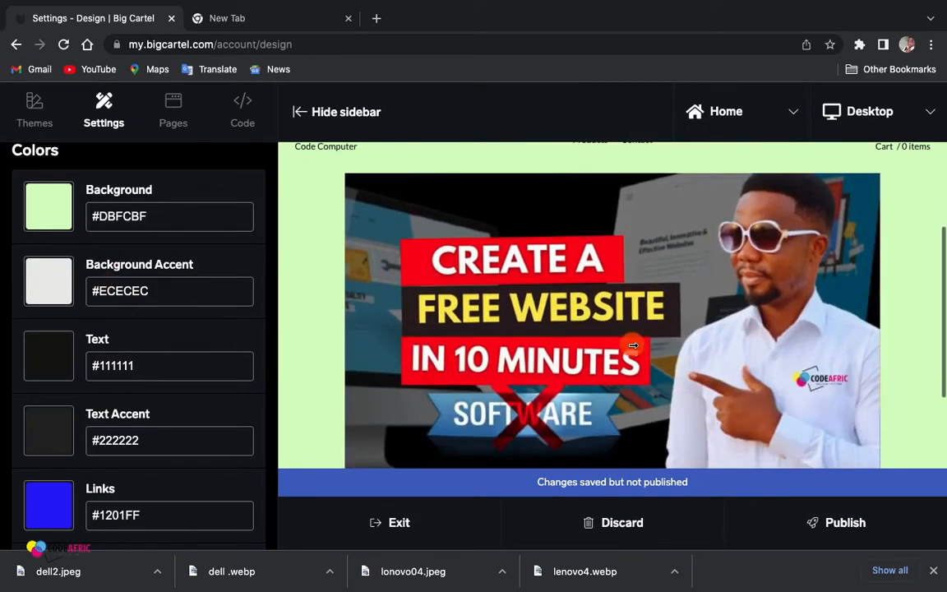
scroll(198, 411, "down", 2)
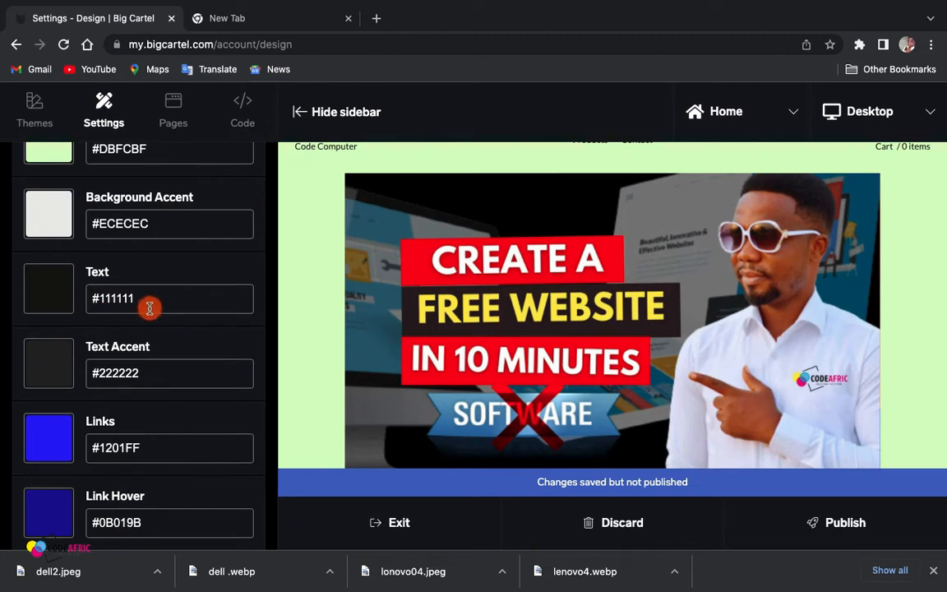
scroll(95, 358, "down", 4)
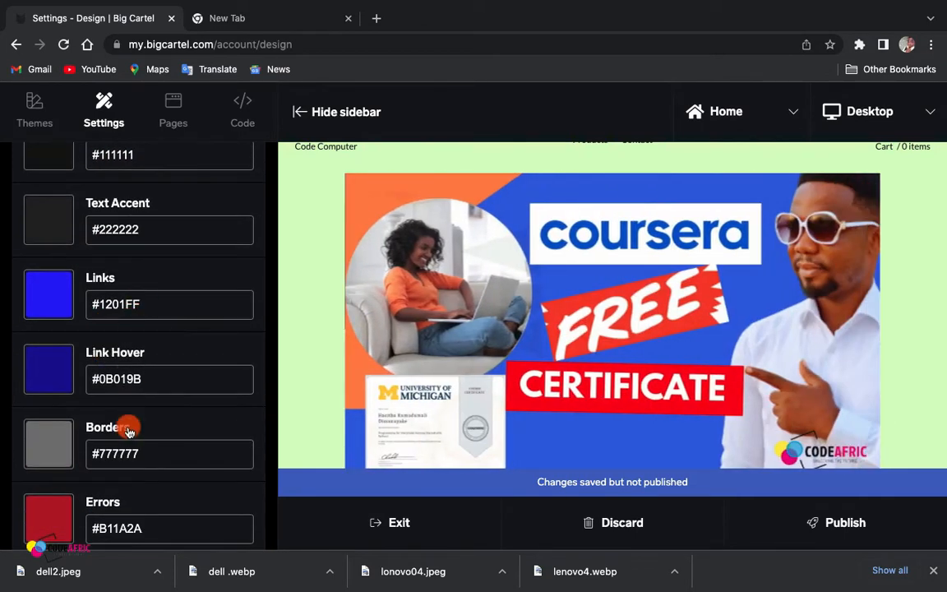
scroll(127, 432, "down", 4)
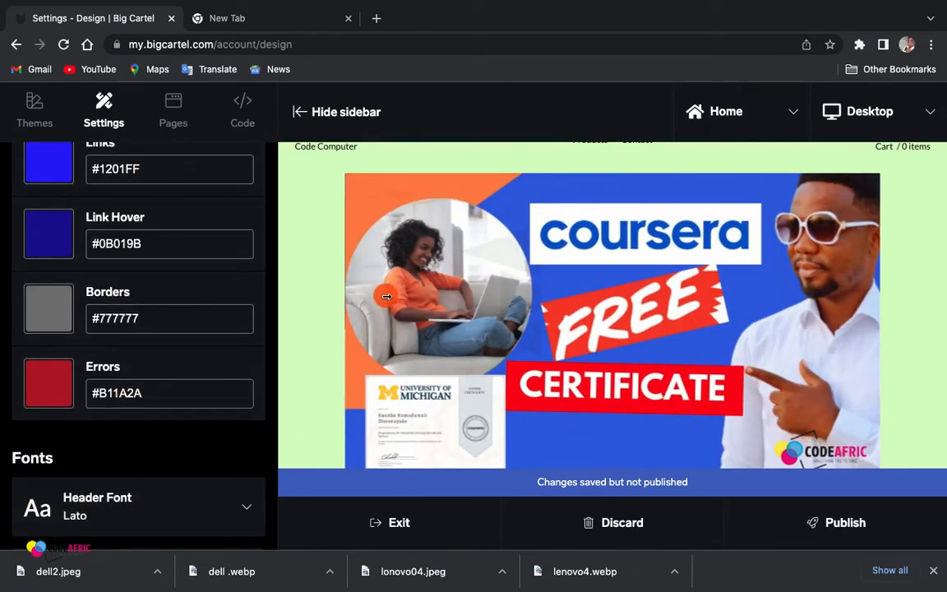
scroll(133, 388, "down", 5)
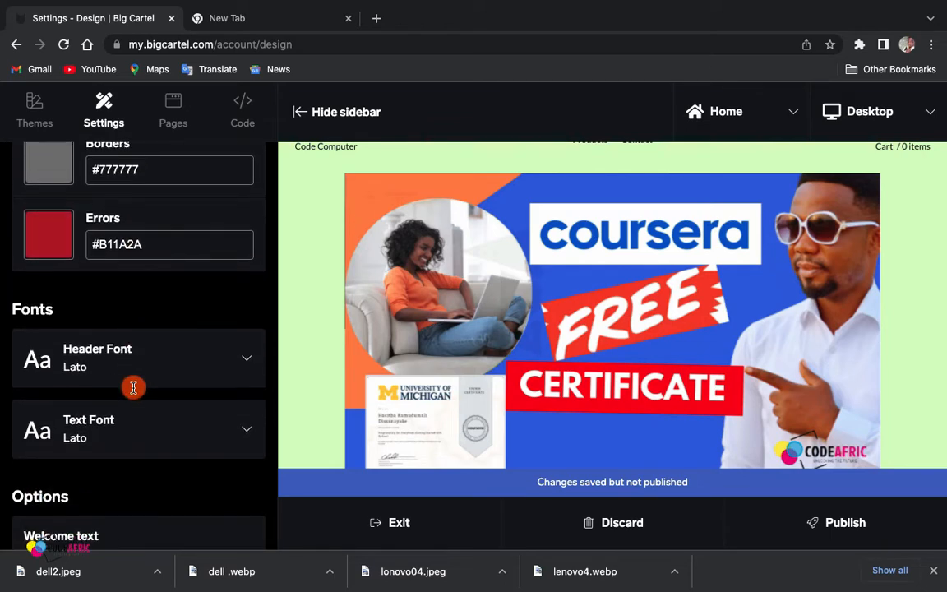
scroll(41, 321, "down", 5)
scroll(98, 441, "up", 2)
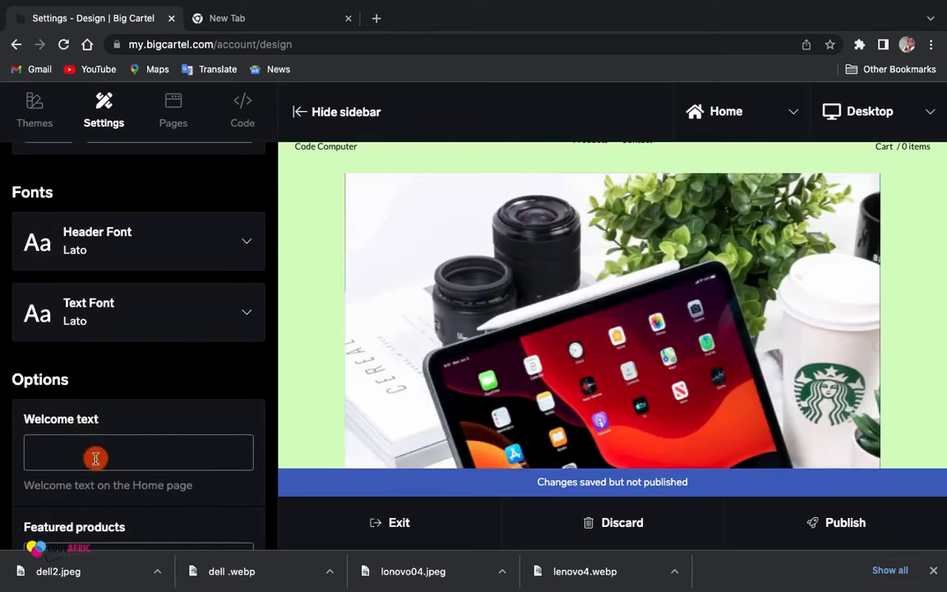
scroll(351, 393, "down", 8)
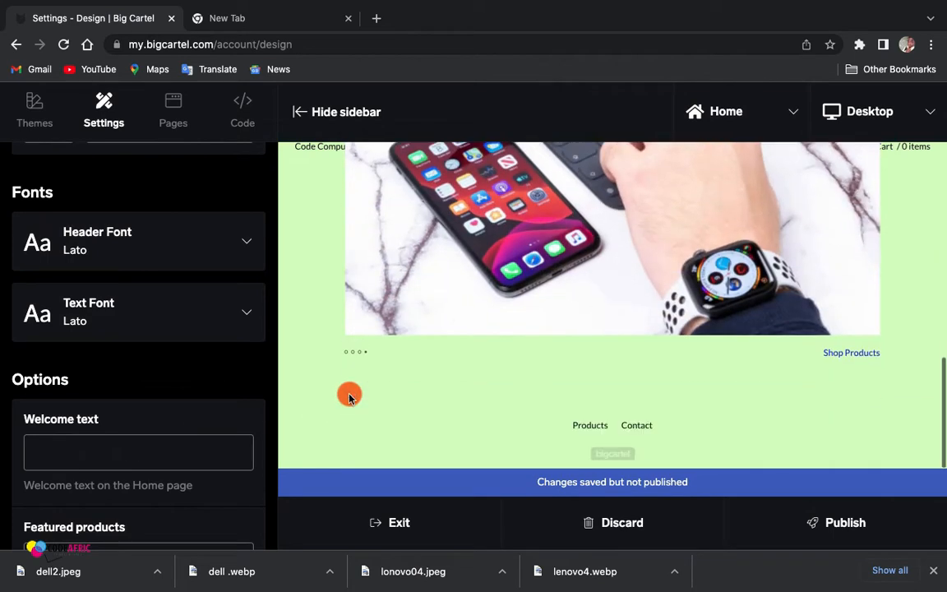
scroll(348, 396, "up", 3)
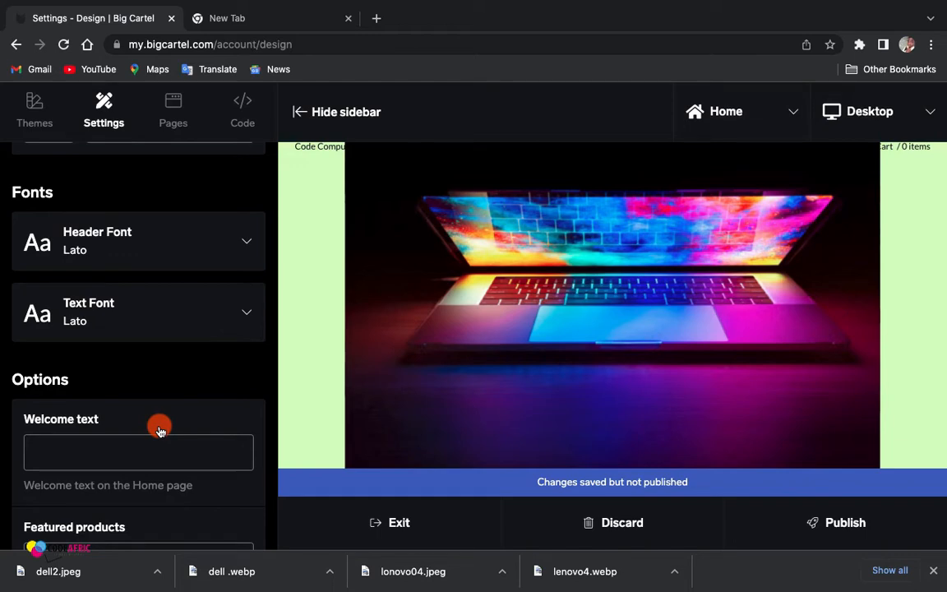
- Enter "Welcome to Code Computer" as the home page welcome text
scroll(110, 386, "down", 3)
scroll(111, 387, "up", 2)
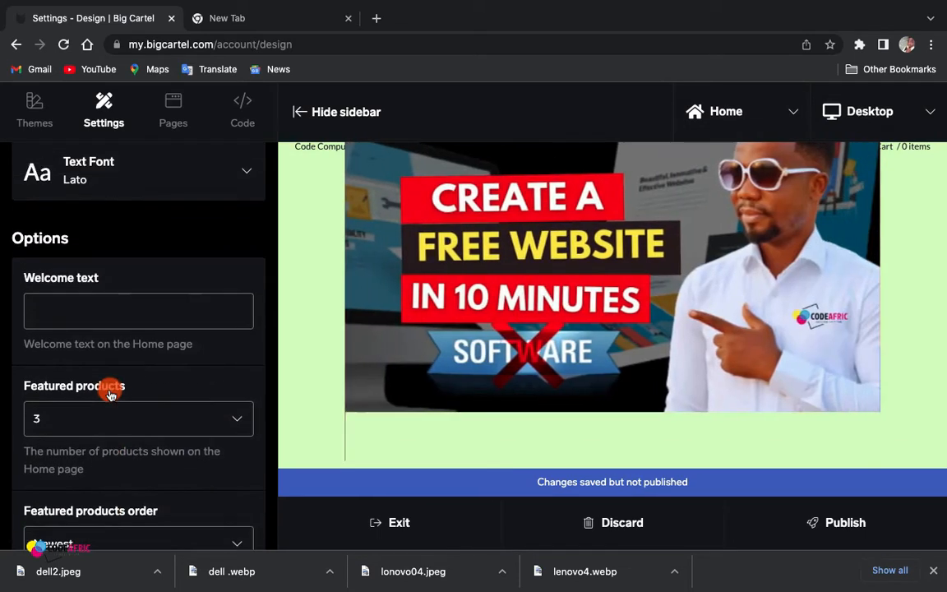
left_click(91, 328)
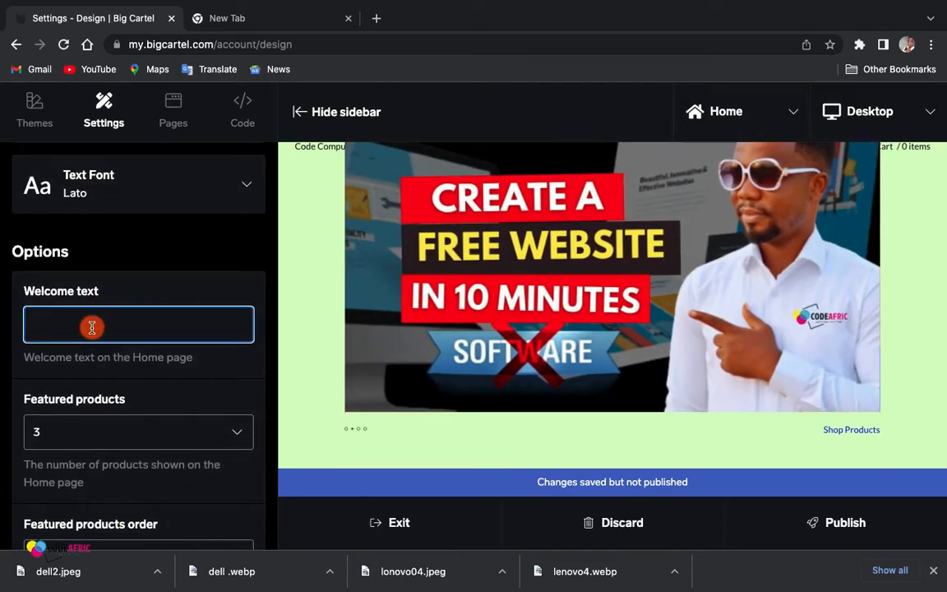
type("Welcome to Code Computer")
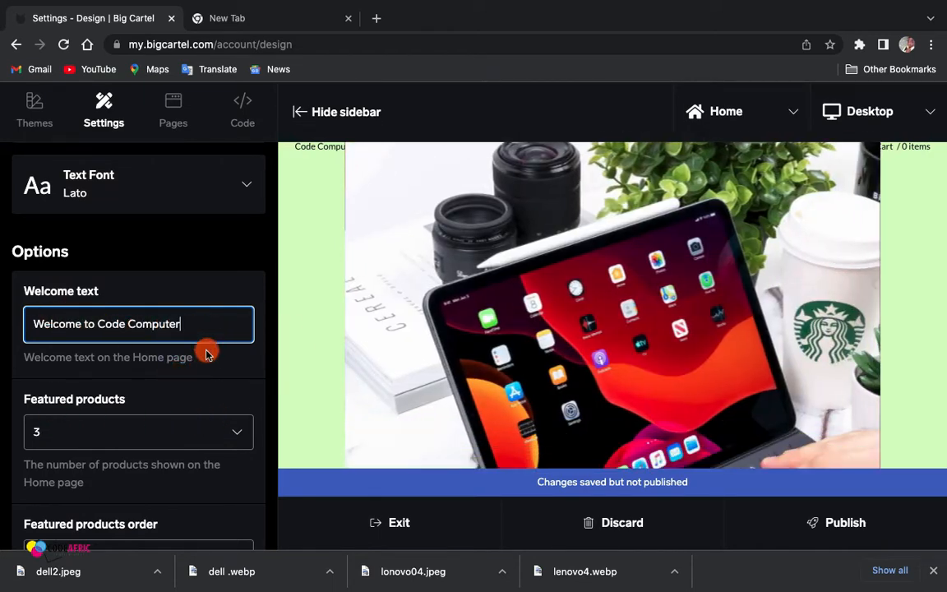
- Review the remaining design options, from featured products, list layout and price display to the social media URL fields
scroll(205, 353, "down", 3)
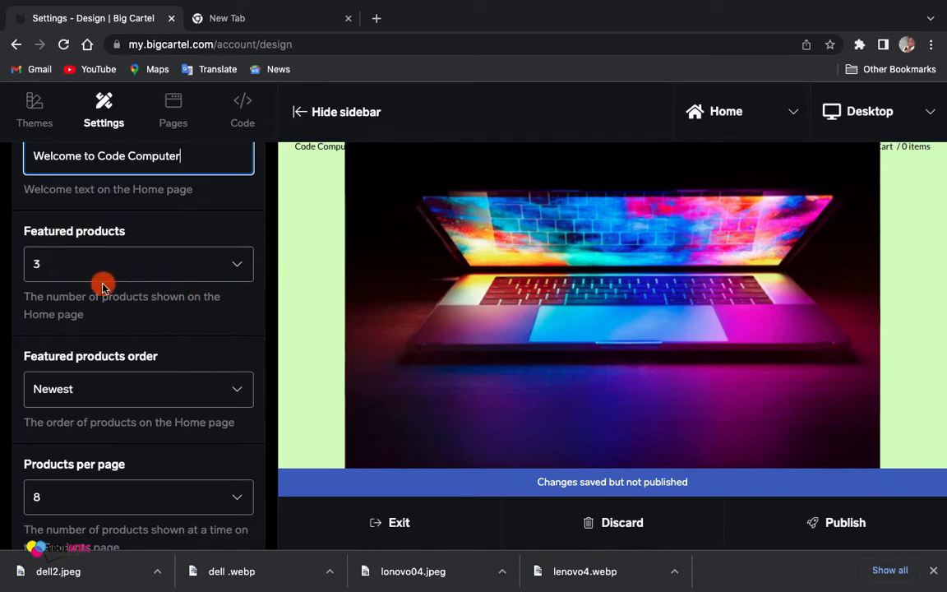
scroll(188, 316, "down", 2)
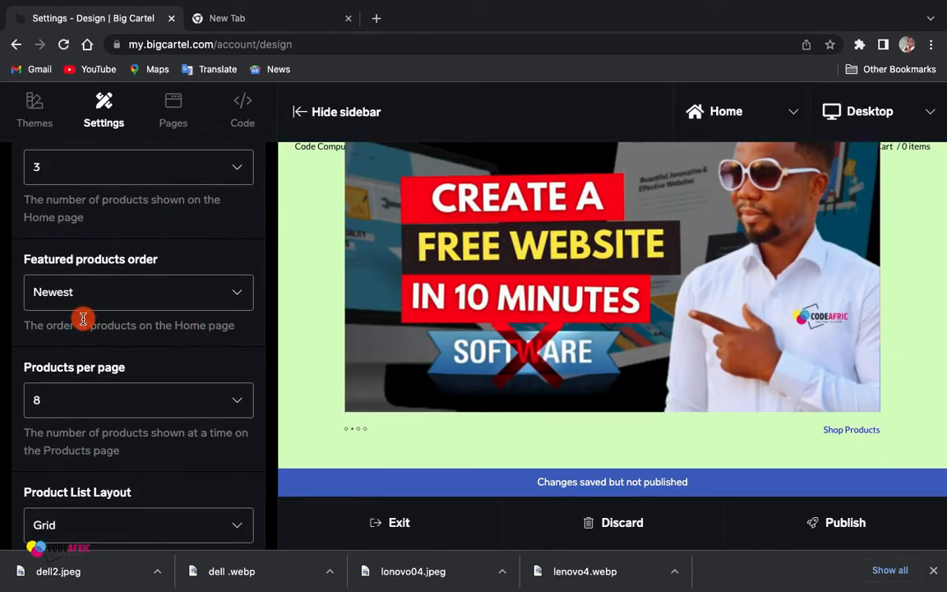
scroll(83, 319, "down", 3)
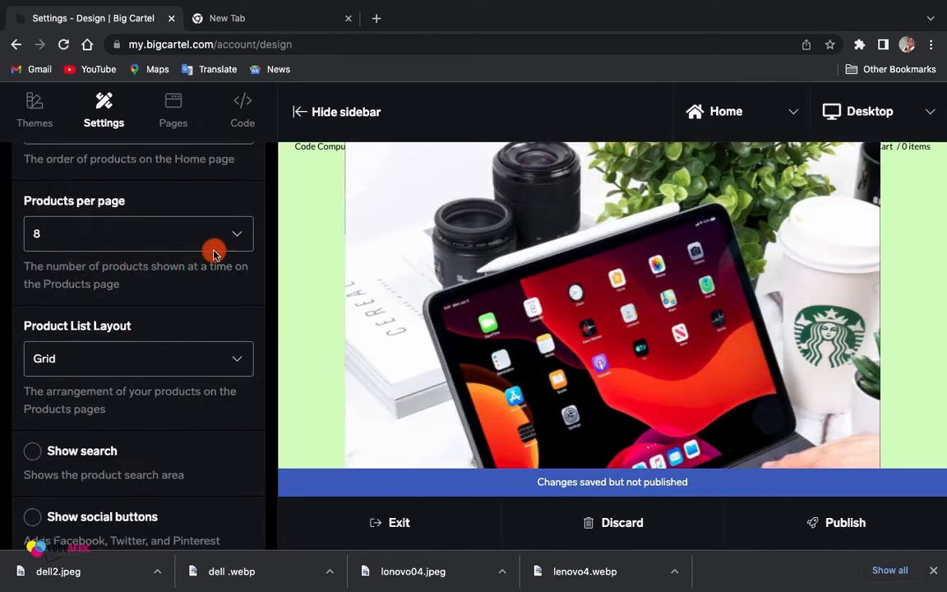
scroll(170, 252, "down", 2)
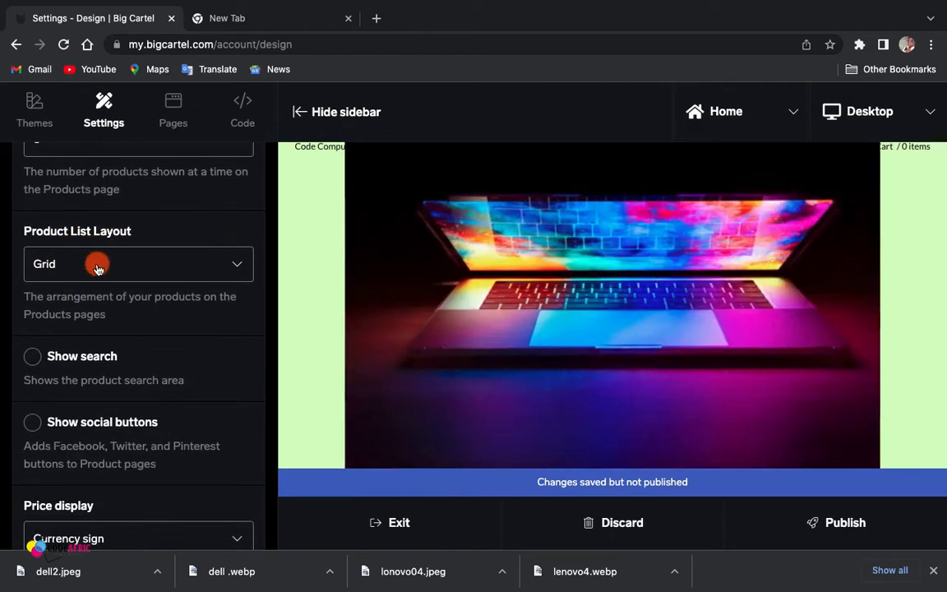
scroll(221, 280, "down", 1)
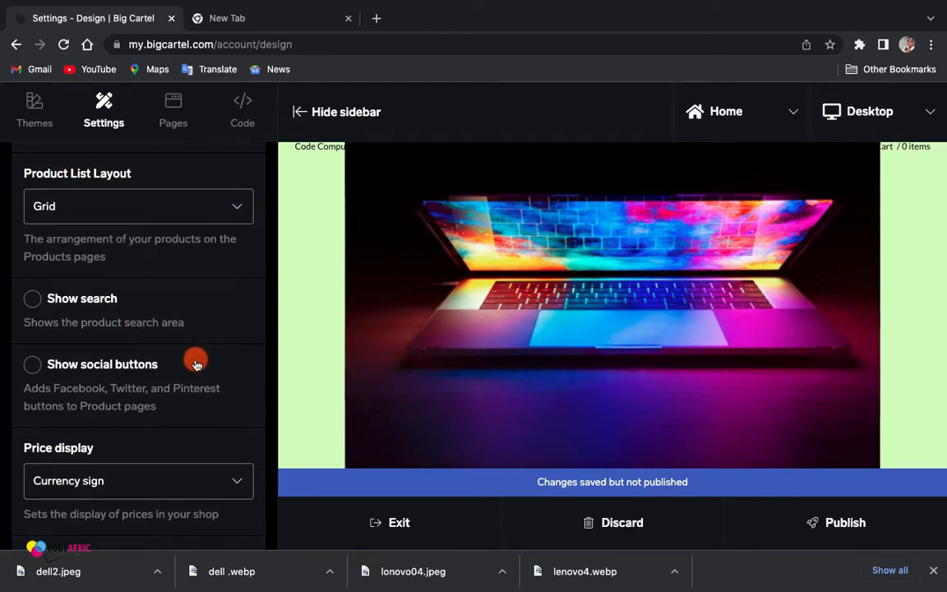
scroll(110, 275, "down", 2)
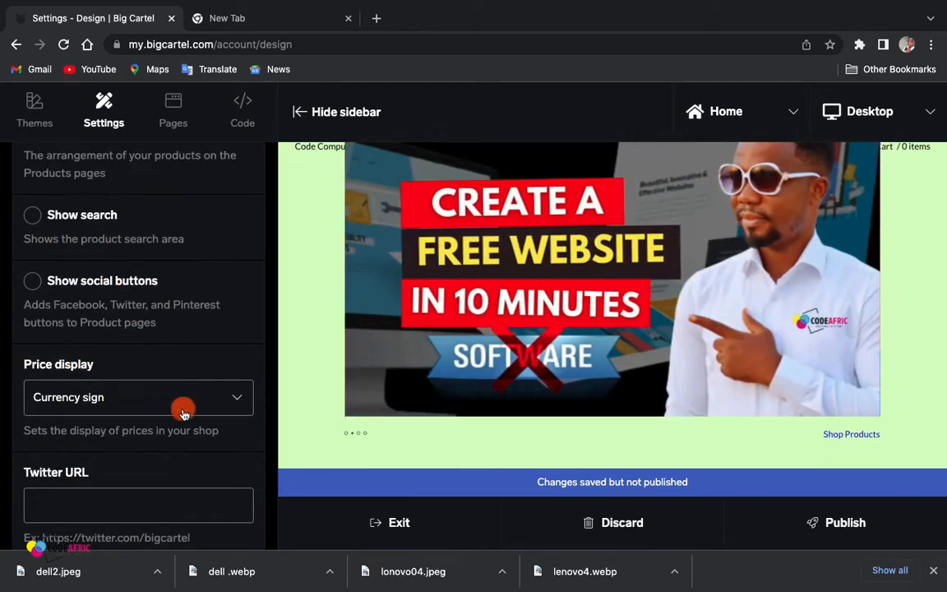
scroll(182, 411, "down", 4)
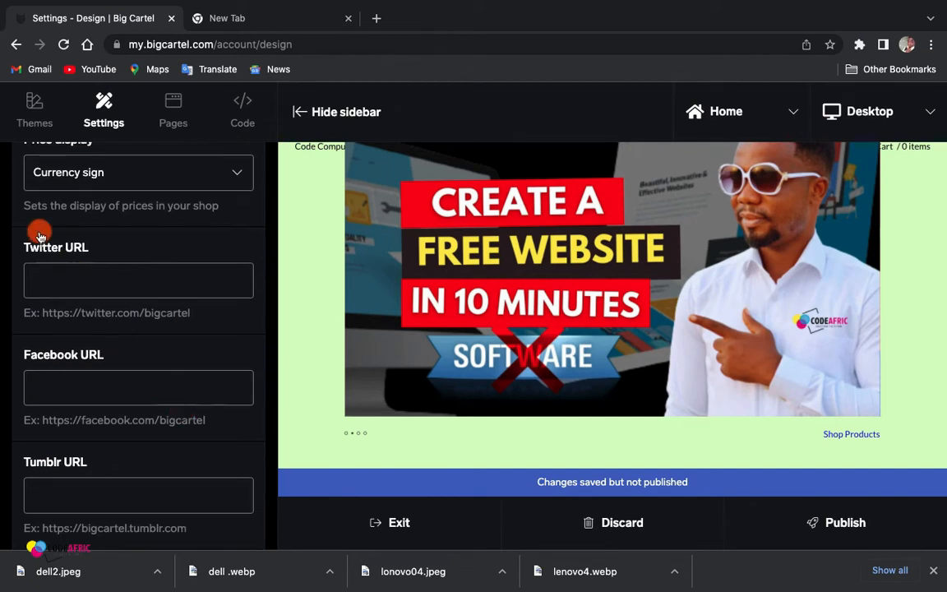
left_click(80, 280)
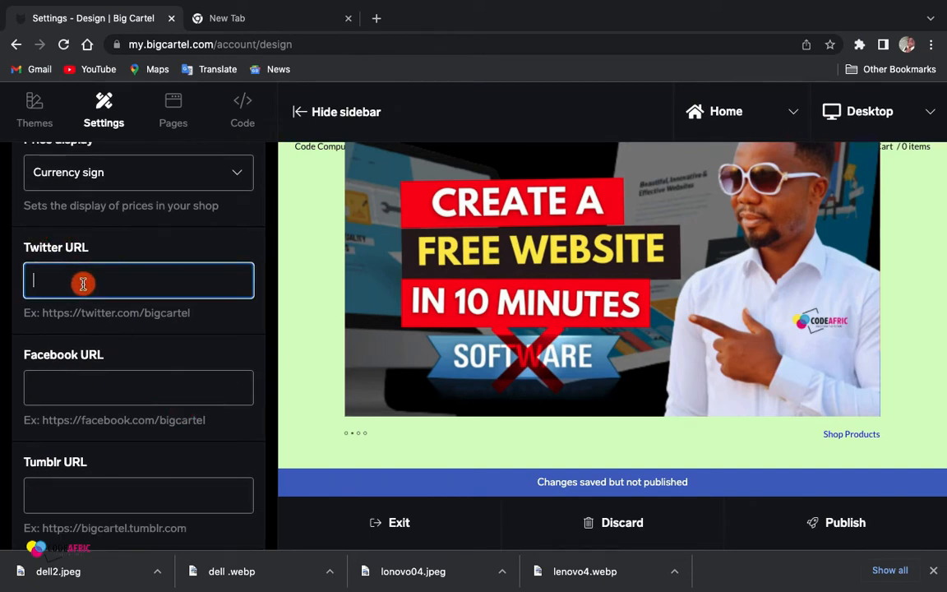
left_click(117, 393)
left_click(84, 287)
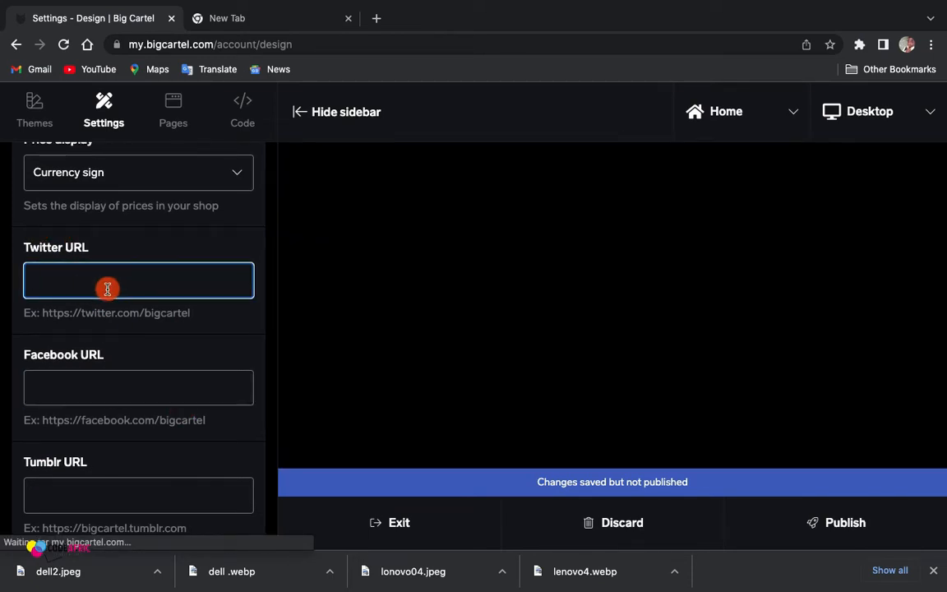
scroll(107, 288, "down", 1)
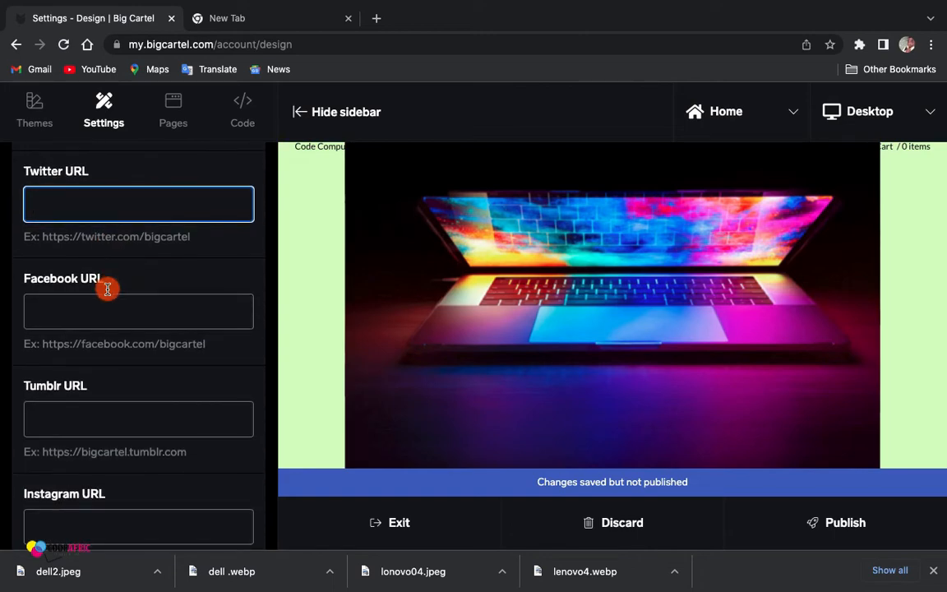
scroll(107, 288, "down", 2)
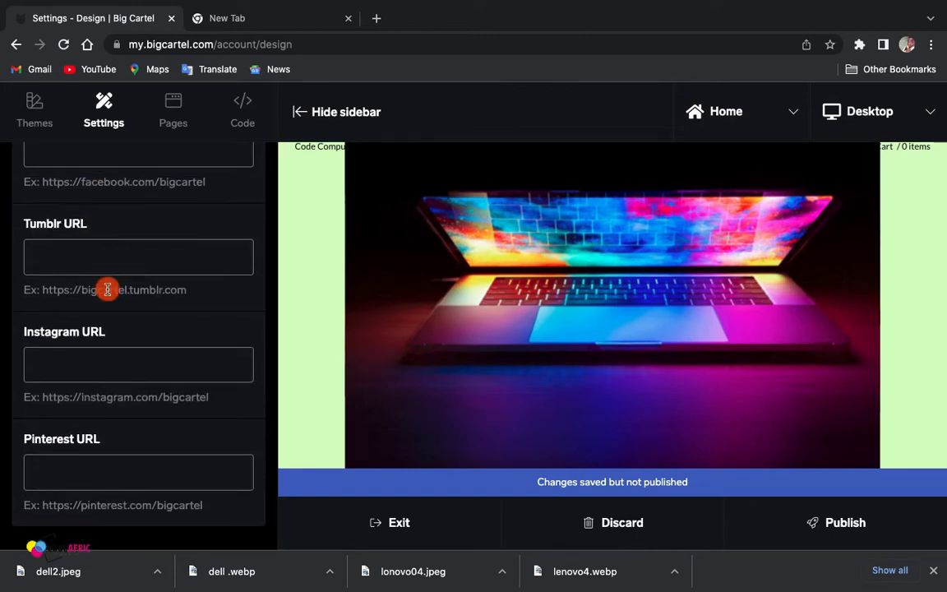
- Look back over the design settings for the header image, background image, slideshow and colors
scroll(107, 289, "up", 10)
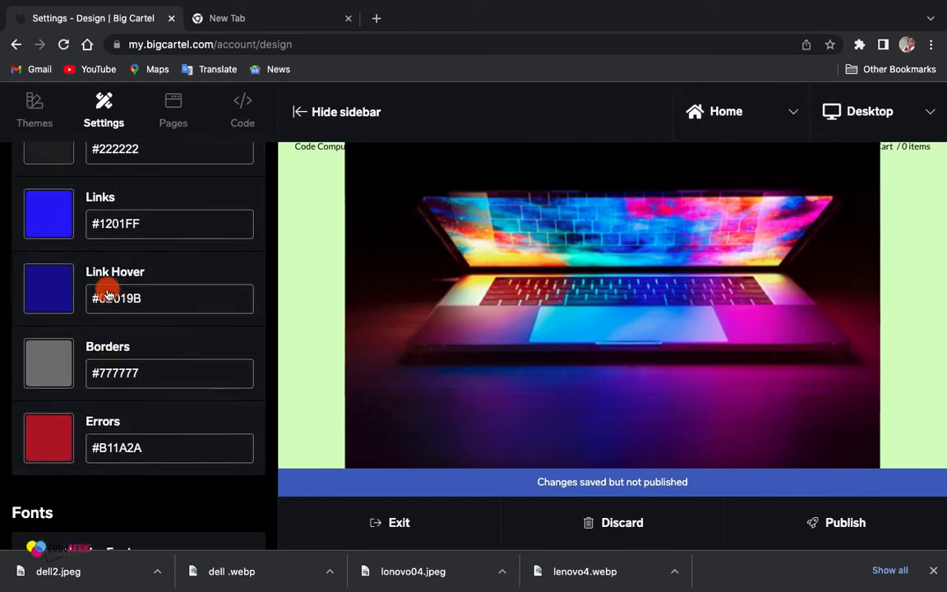
scroll(107, 294, "up", 1)
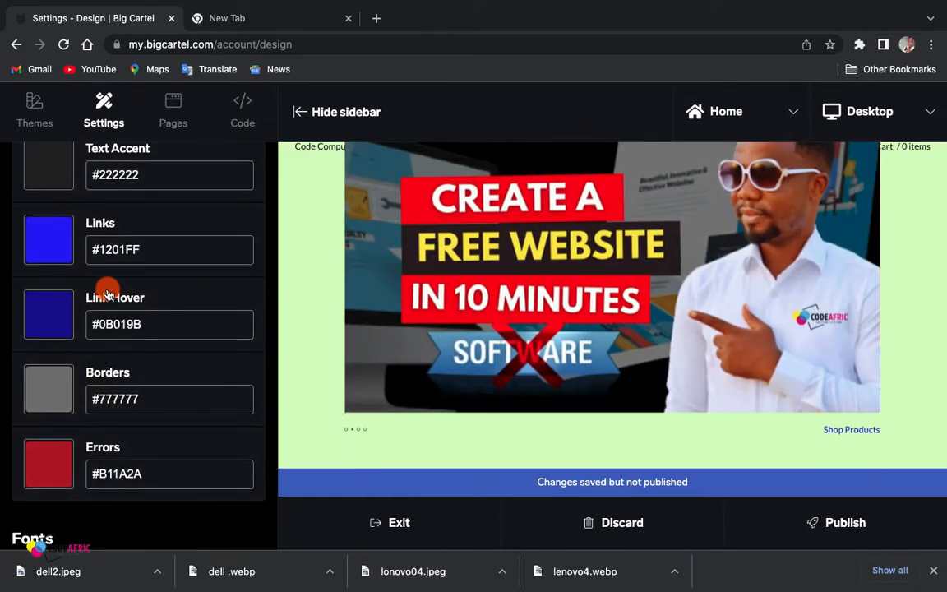
scroll(107, 294, "up", 10)
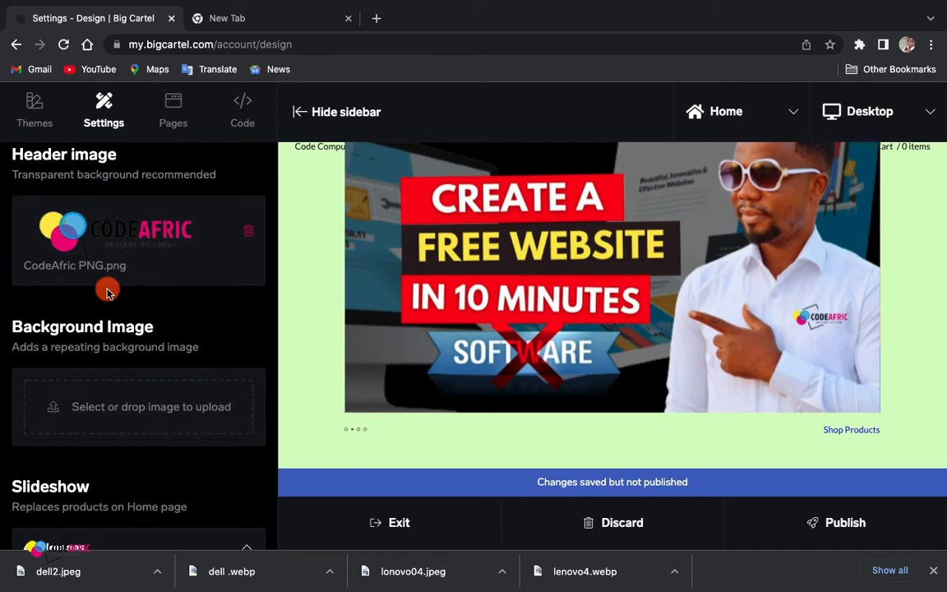
scroll(121, 469, "up", 3)
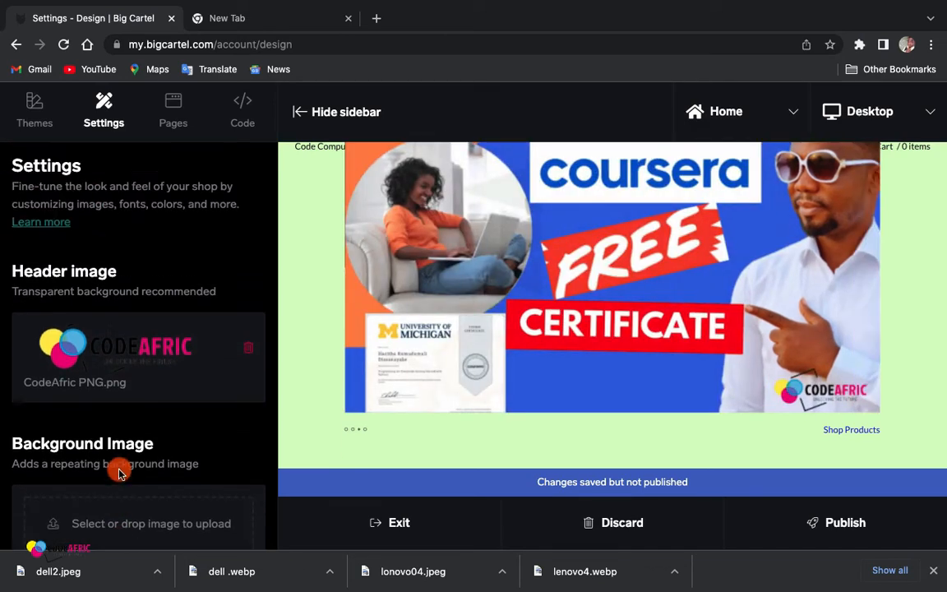
scroll(120, 469, "down", 8)
scroll(118, 473, "down", 6)
scroll(116, 467, "up", 4)
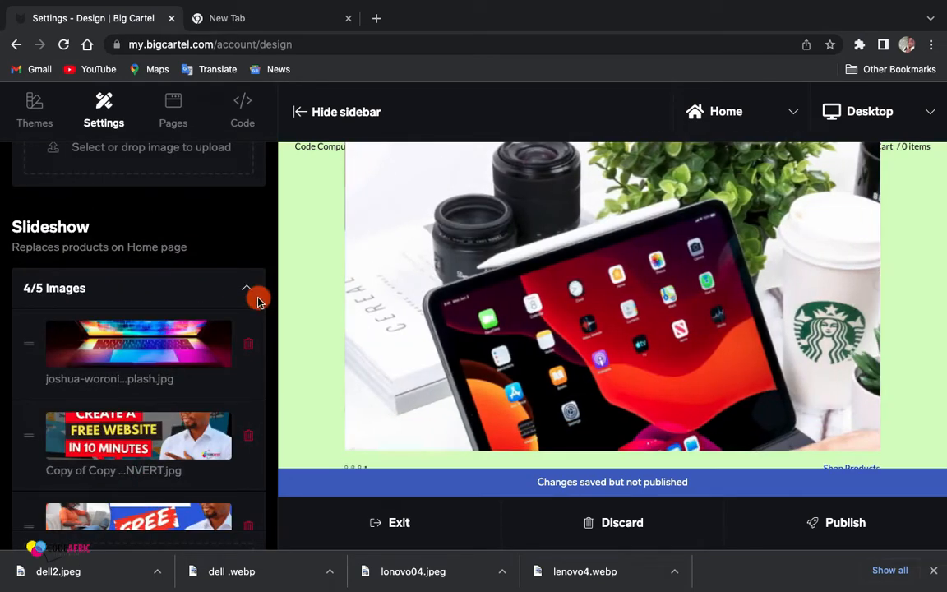
scroll(107, 415, "down", 10)
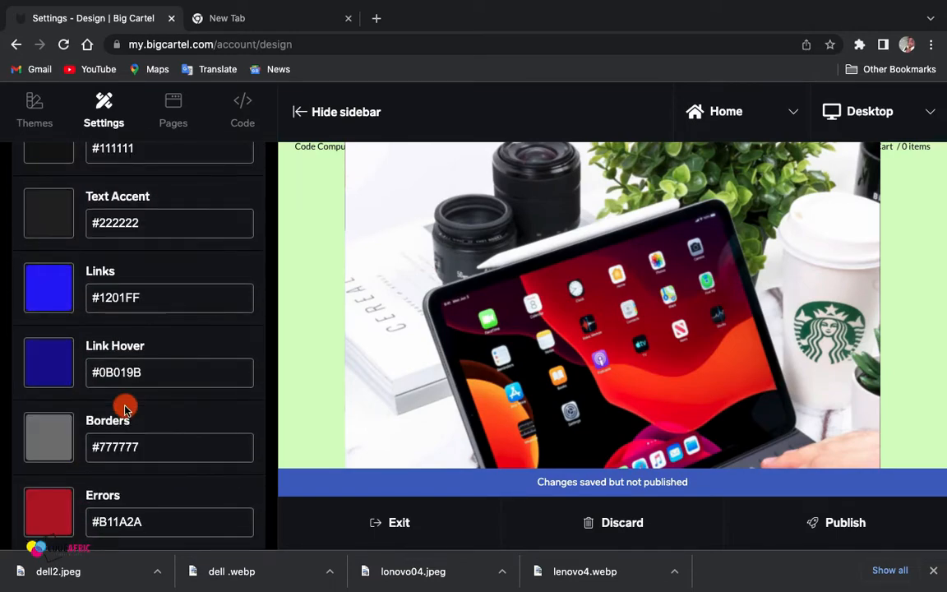
scroll(125, 408, "up", 10)
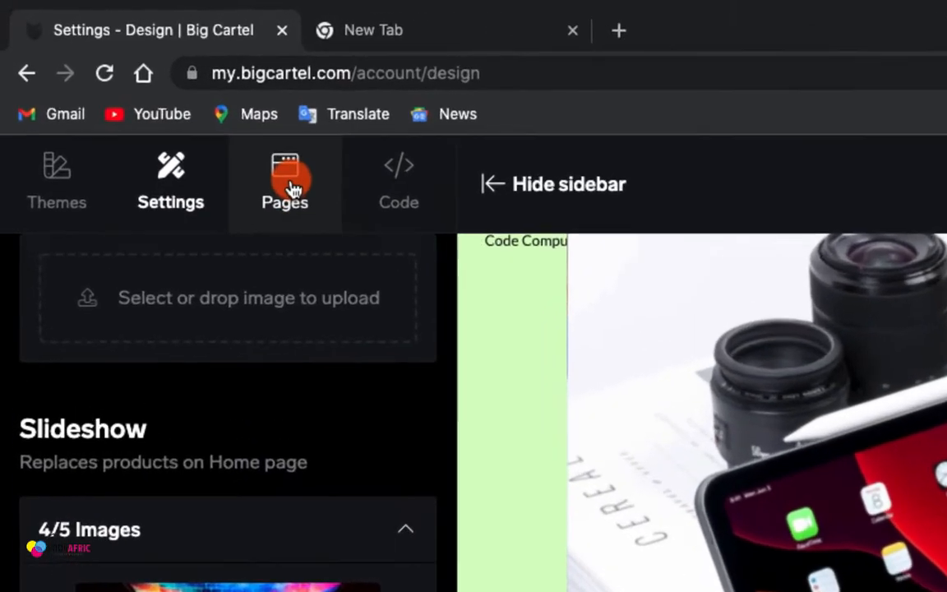
- Look over the custom pages section and its blank new-page form without adding a page, and view the theme code section
left_click(300, 194)
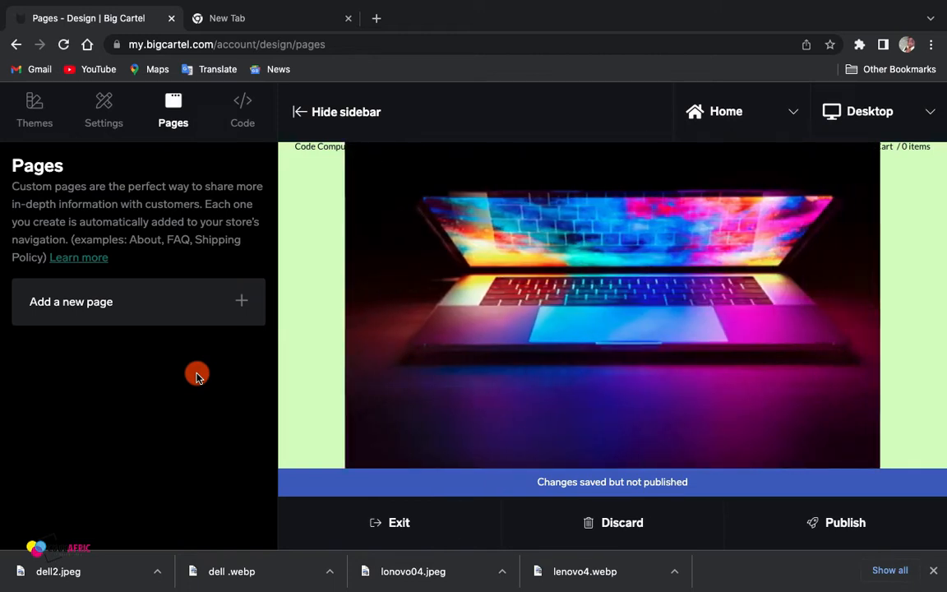
left_click(243, 303)
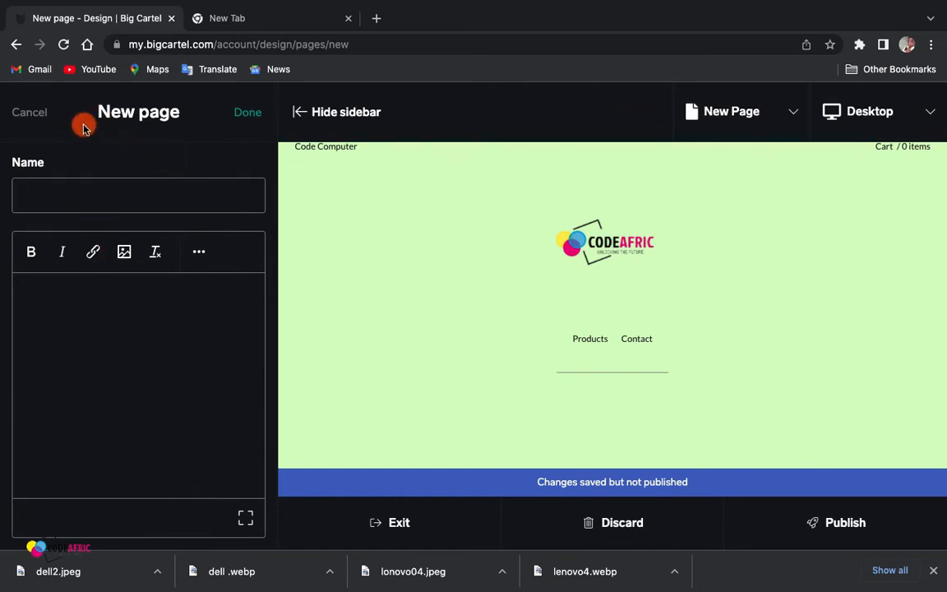
left_click(32, 113)
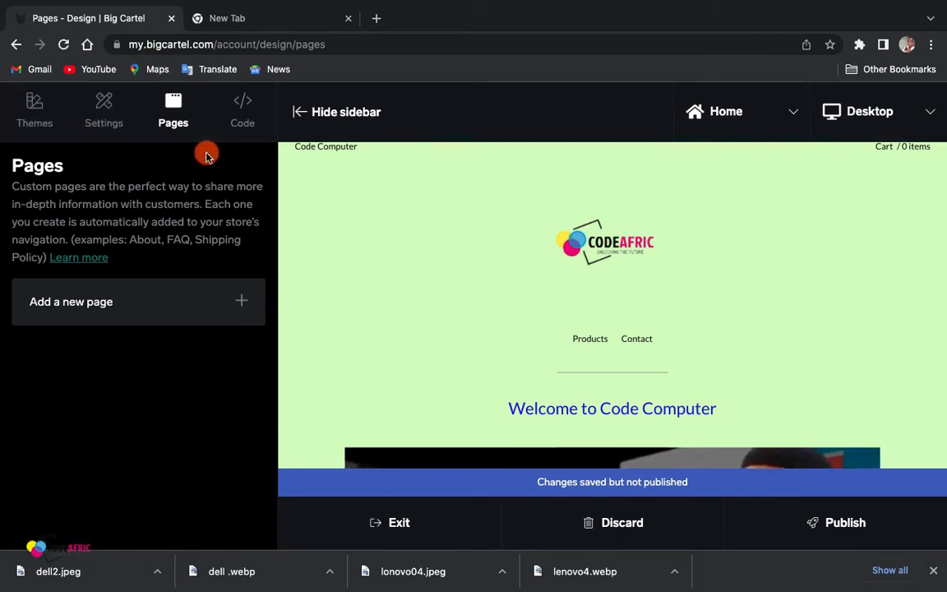
left_click(239, 117)
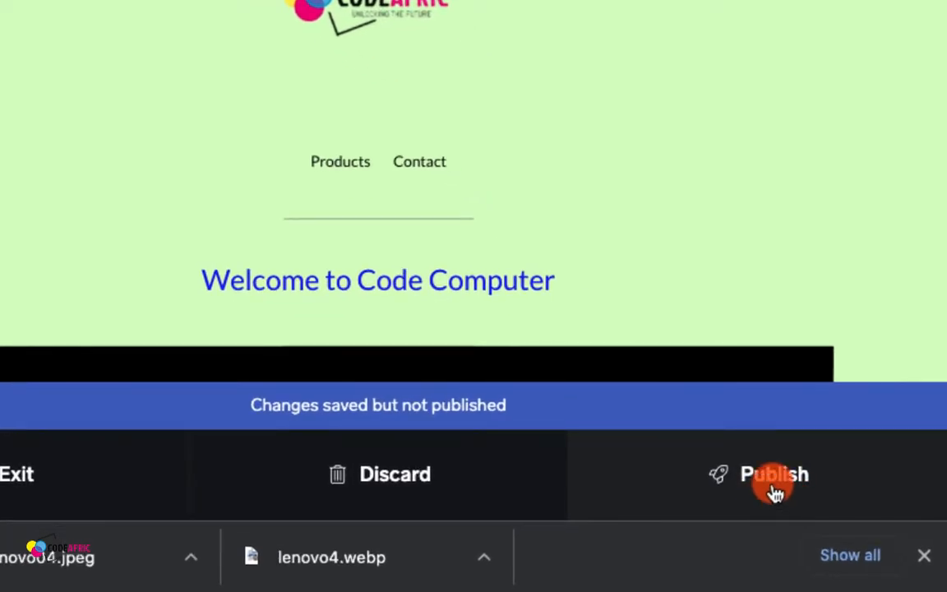
- Publish the shop's design changes and exit the design editor to the account overview
left_click(775, 490)
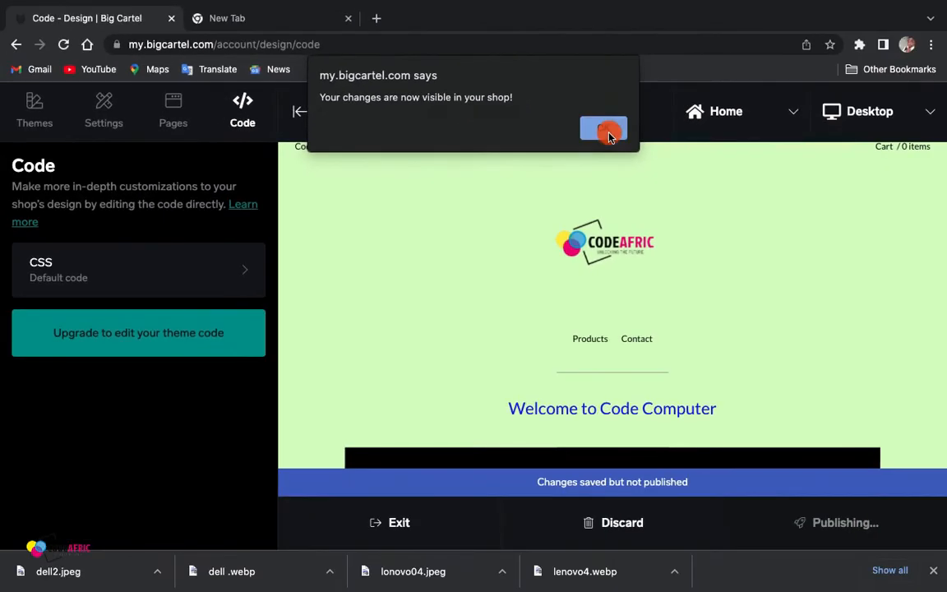
left_click(694, 217)
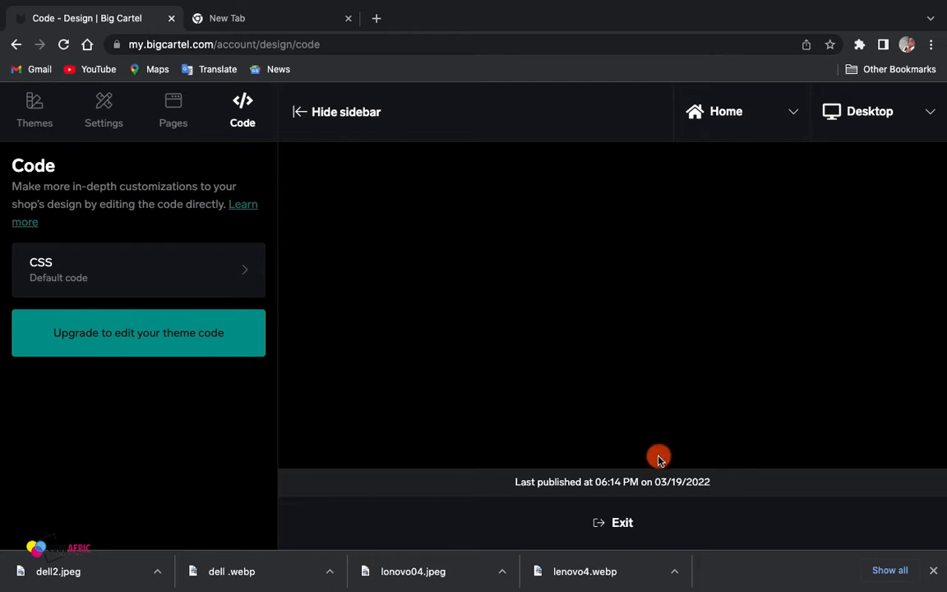
left_click(640, 529)
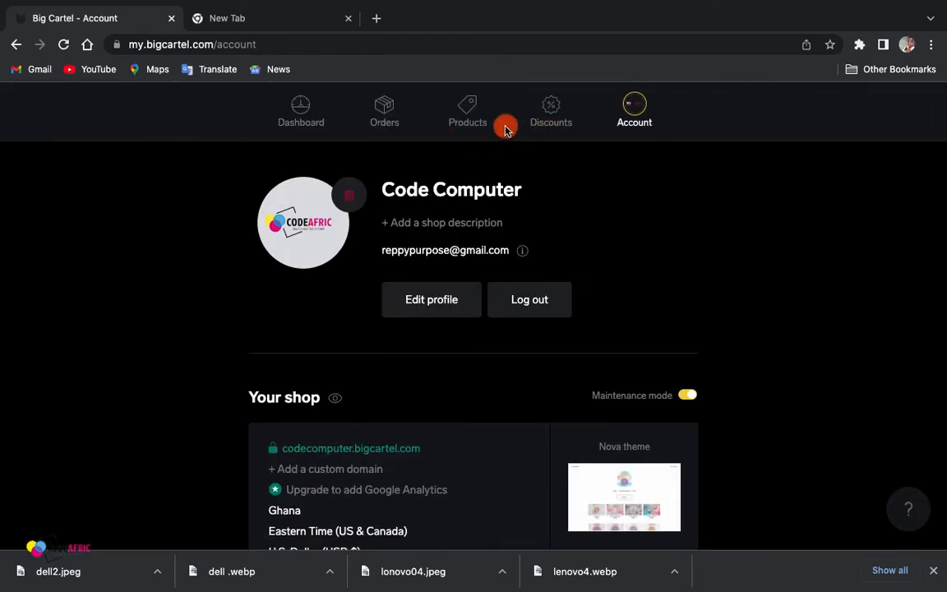
- Go to the shop's products and start adding a new product
left_click(467, 111)
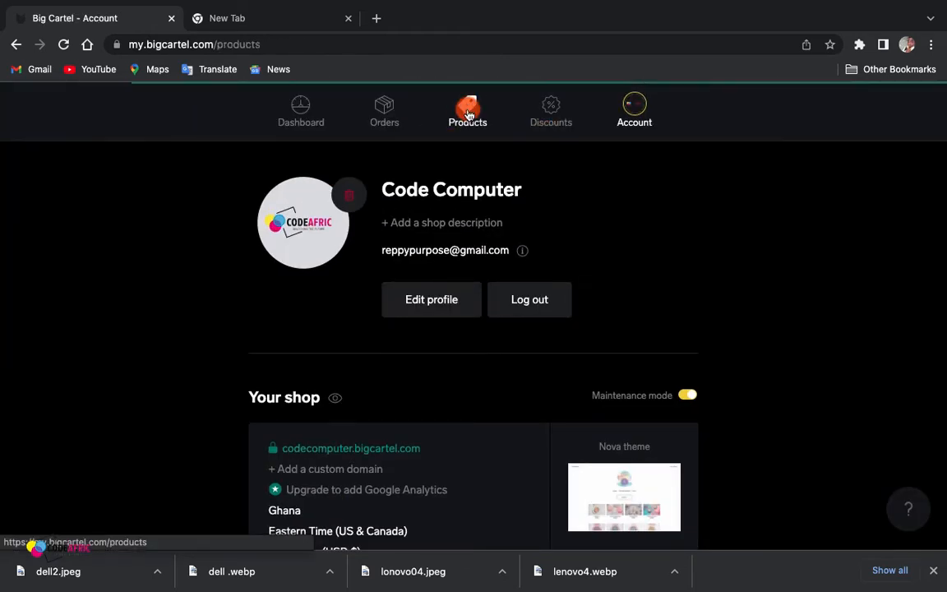
scroll(567, 398, "down", 2)
scroll(568, 399, "up", 1)
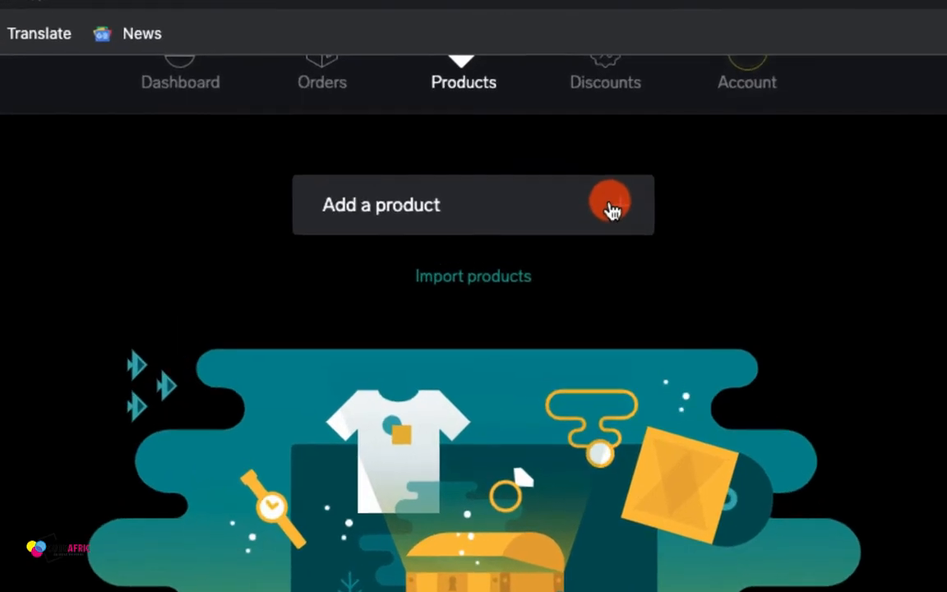
left_click(611, 207)
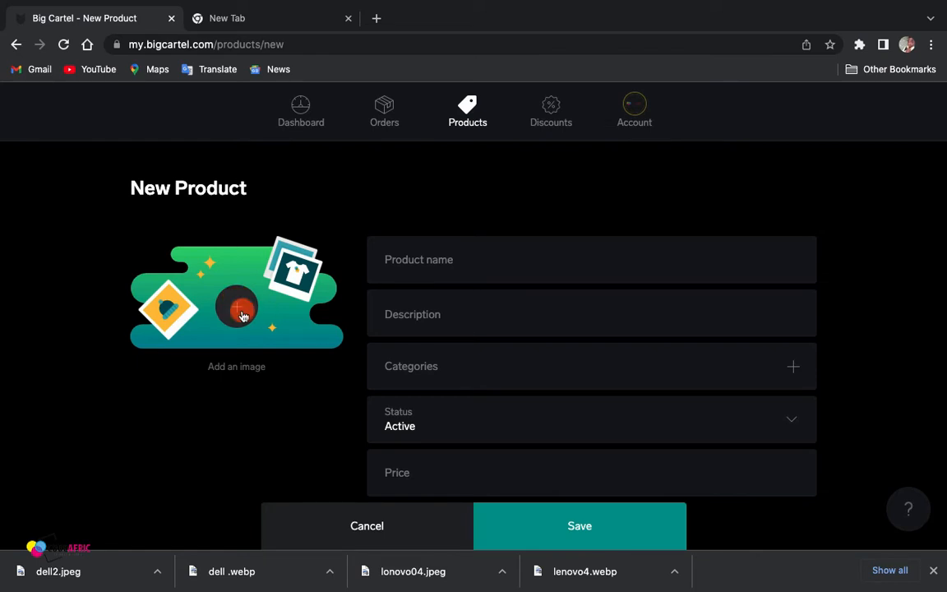
- Upload hp1.jpeg from the Desktop folder as the new product's image
left_click(242, 316)
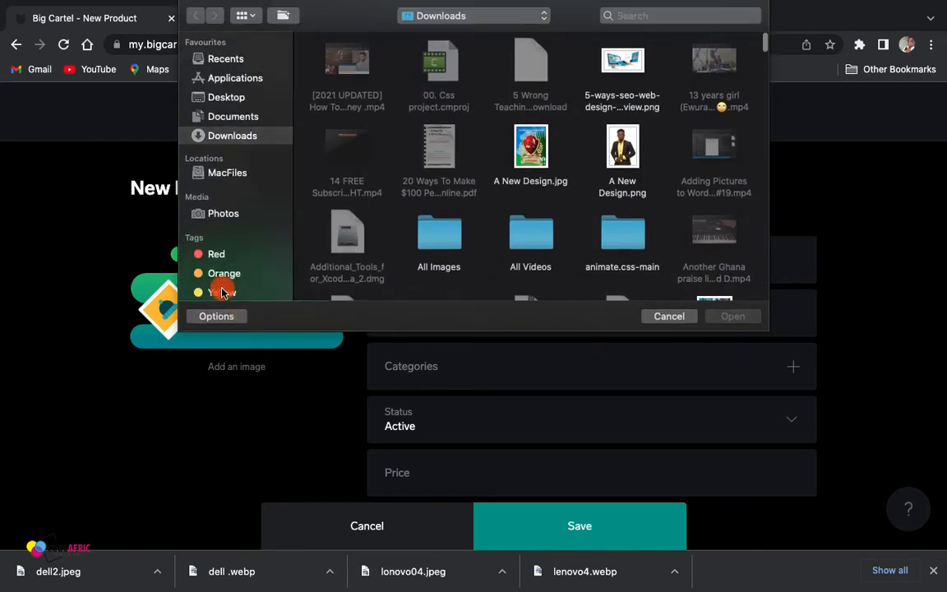
left_click(226, 97)
scroll(567, 202, "down", 4)
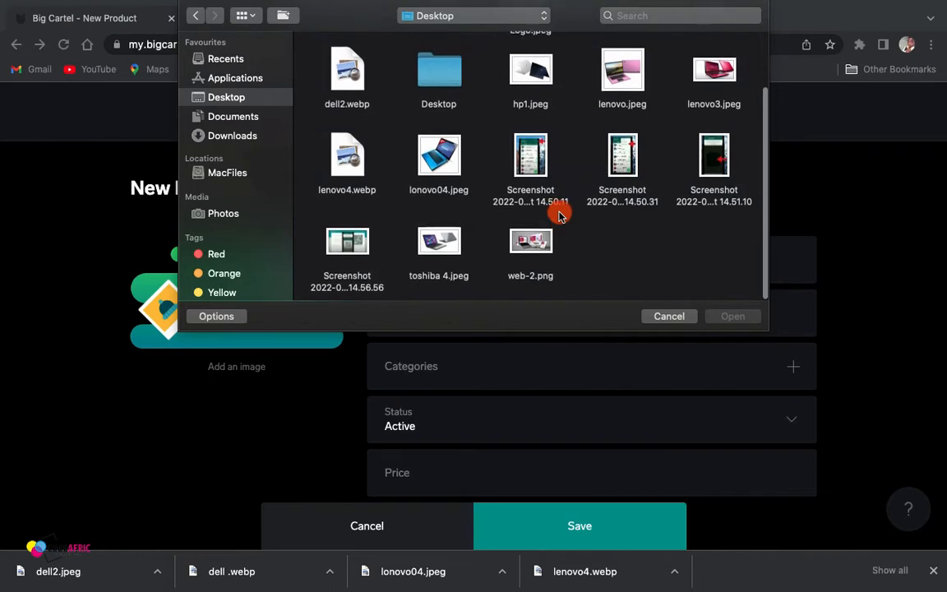
scroll(558, 212, "up", 3)
left_click(530, 148)
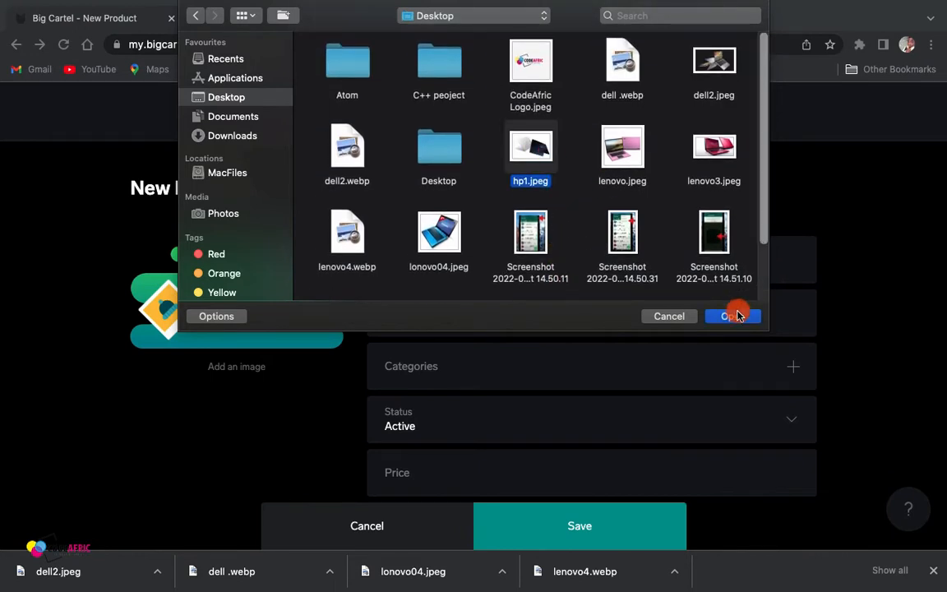
left_click(734, 316)
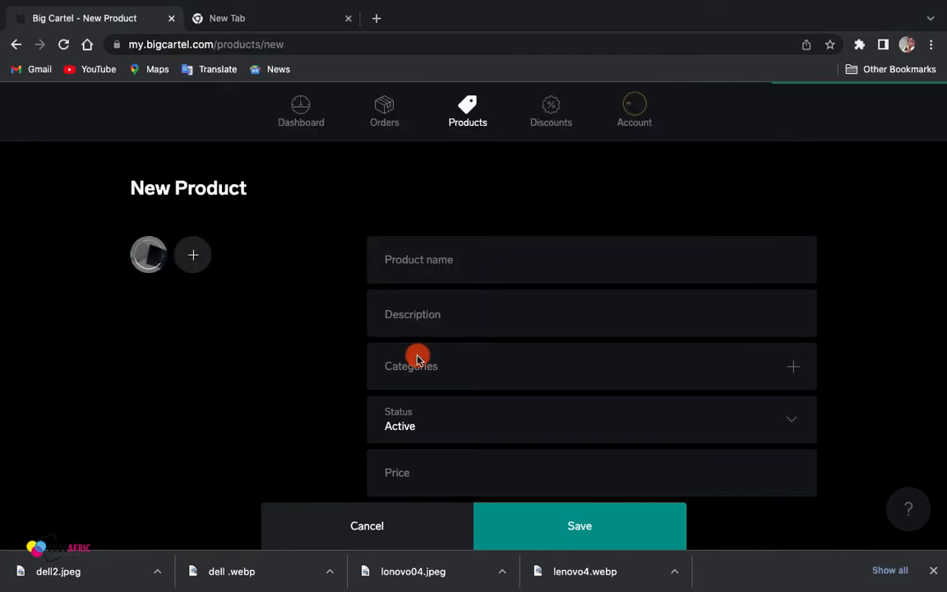
- Name the product "Hp Core i7 Laptop" and describe it as "Best HP laptops to buy on Holiday: Spectre, Envy, Omen, and more"
left_click(500, 271)
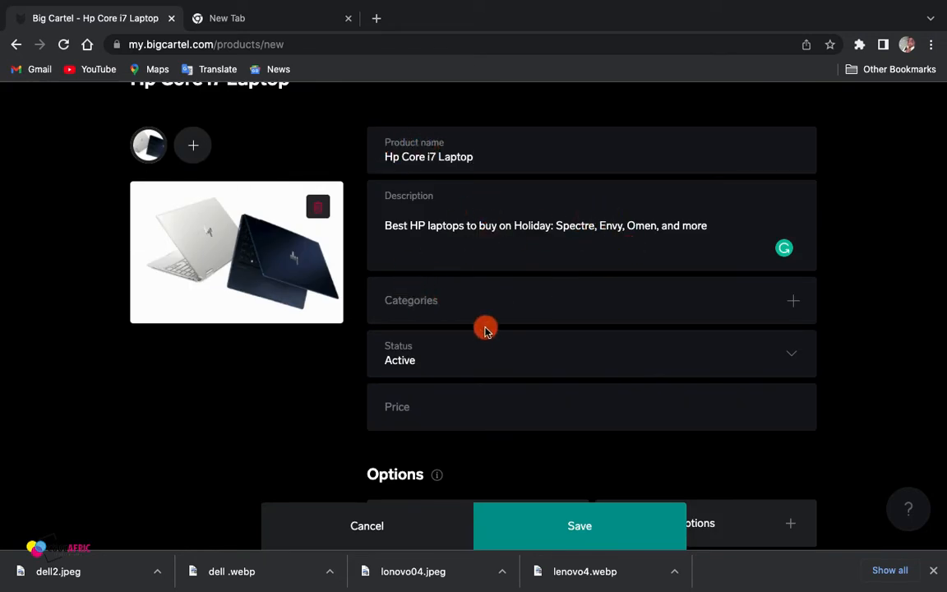
- Open category management from the product form and enter "Hp Laptop" as the first category
left_click(795, 301)
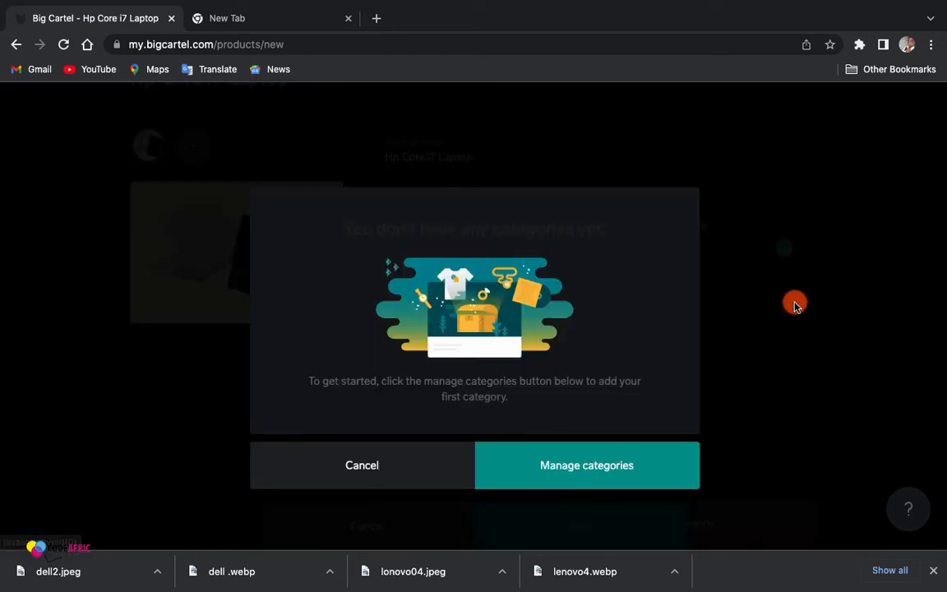
left_click(599, 473)
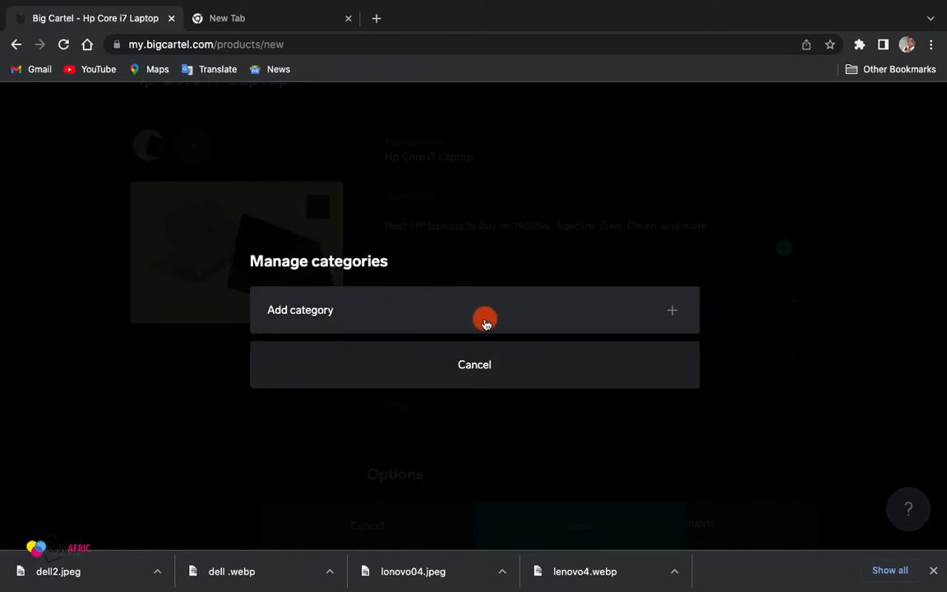
left_click(675, 320)
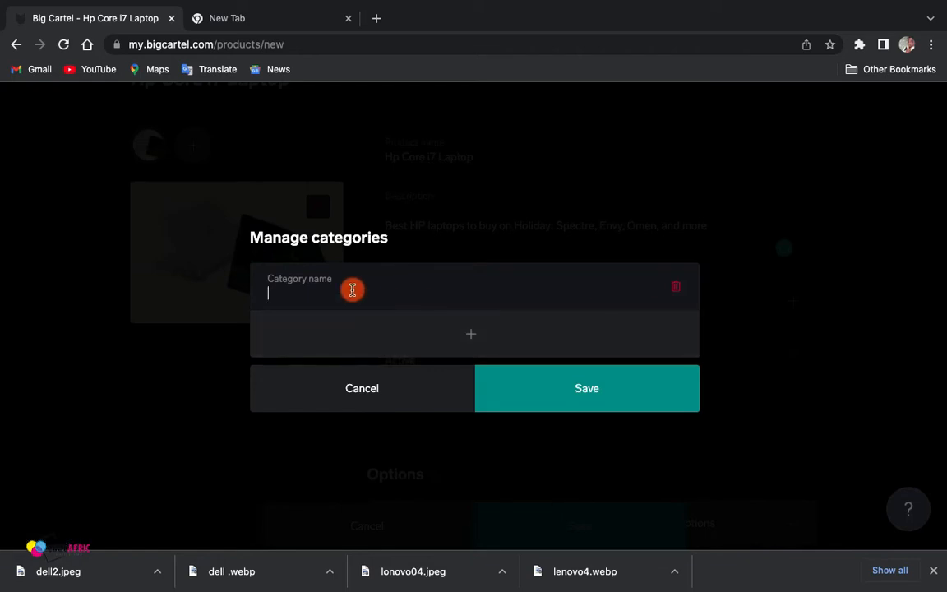
left_click(352, 289)
type("Hp Laptop")
- Add two more product categories named "Dell Laptop" and "Lenovo Laptop"
left_click(470, 334)
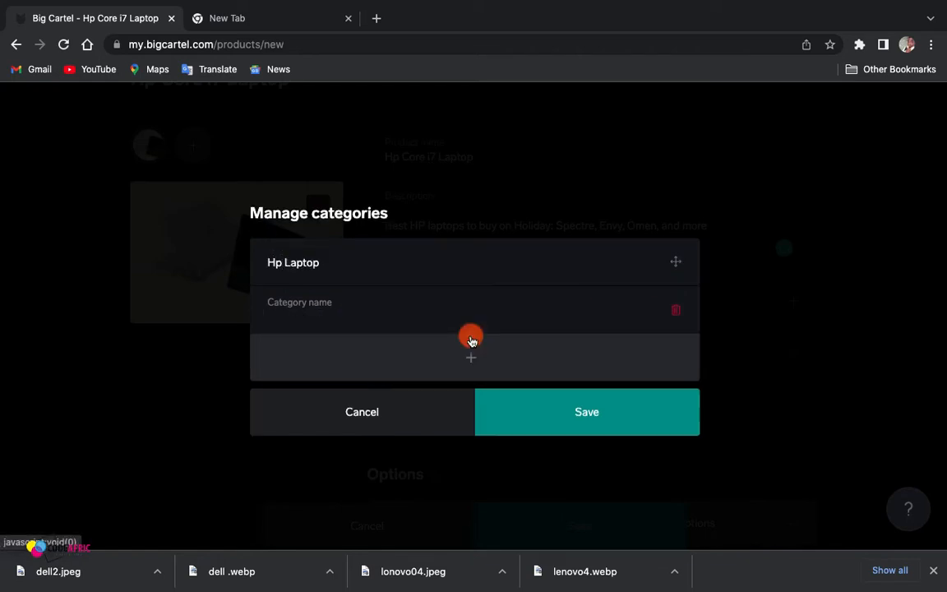
type("Dell Laptop")
left_click(491, 366)
type("L")
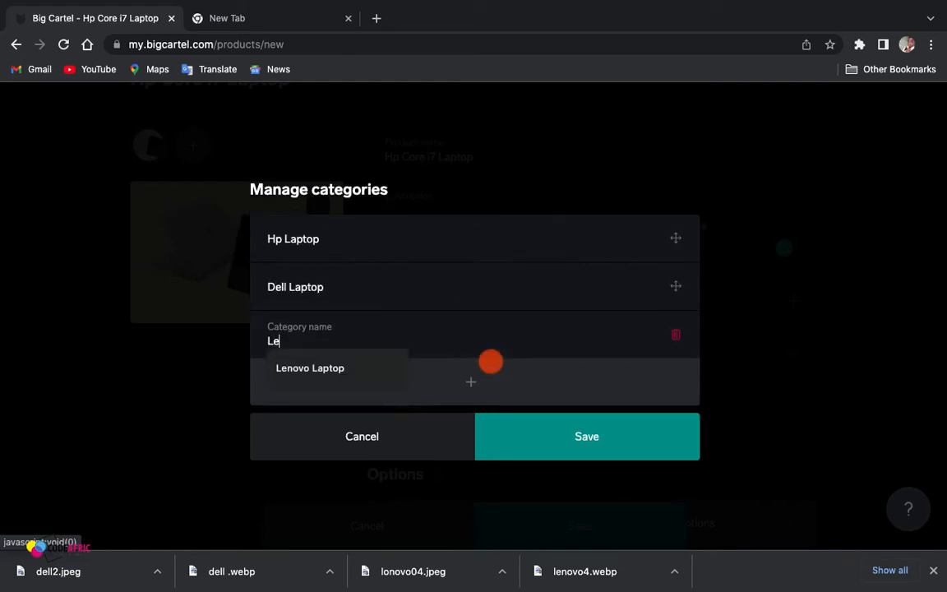
type("e")
key("Down")
key("Return")
- Add the categories "Toshiba Laptop" and "All Kinds of Laptop", and save all five categories to the product
left_click(470, 381)
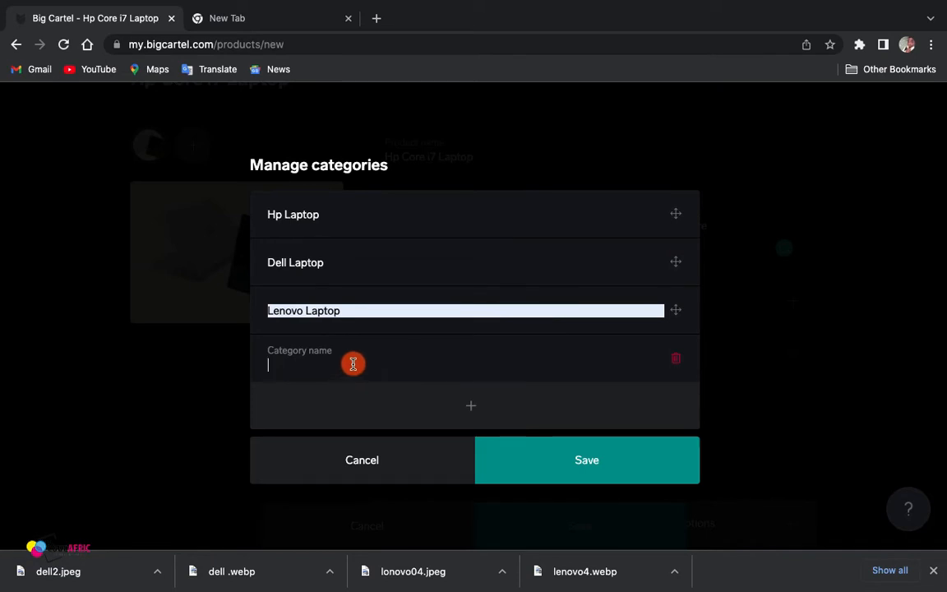
type("Toshiba Laptop")
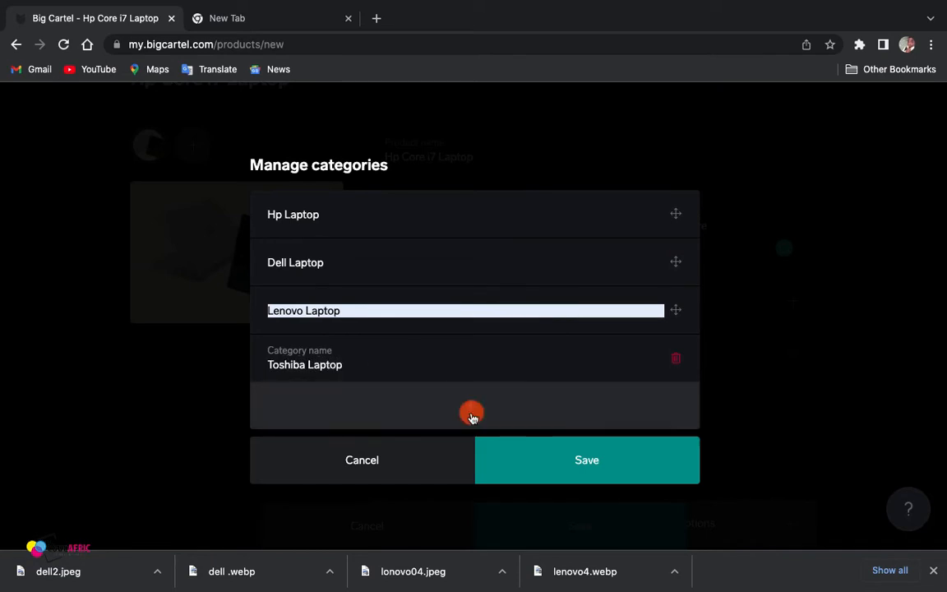
left_click(471, 407)
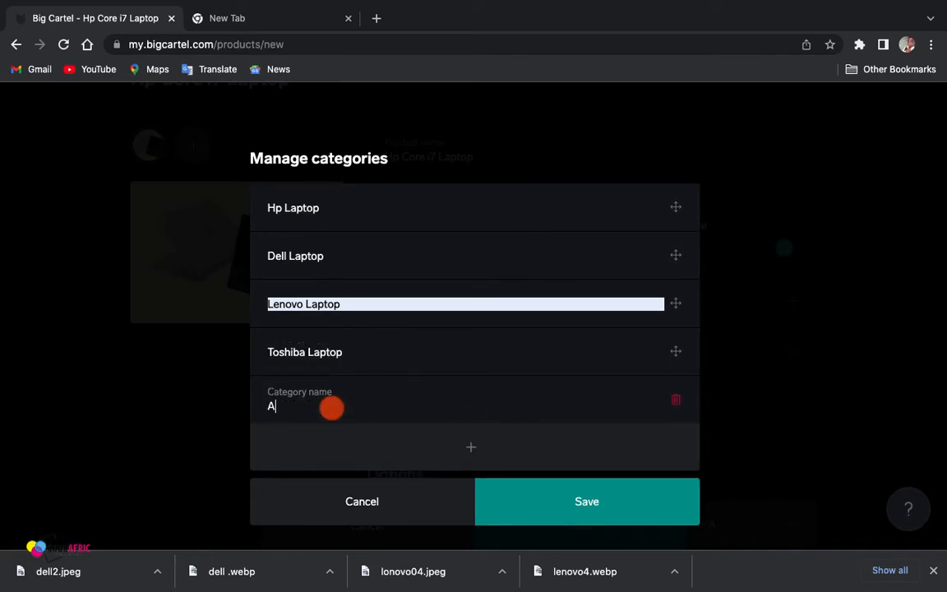
type("All Kinds of Laptop")
left_click(576, 506)
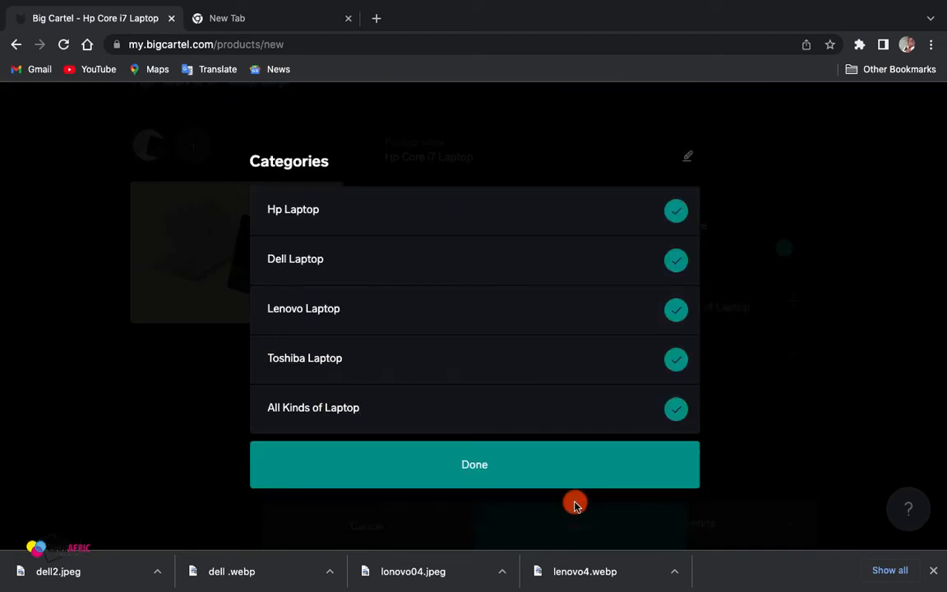
left_click(499, 473)
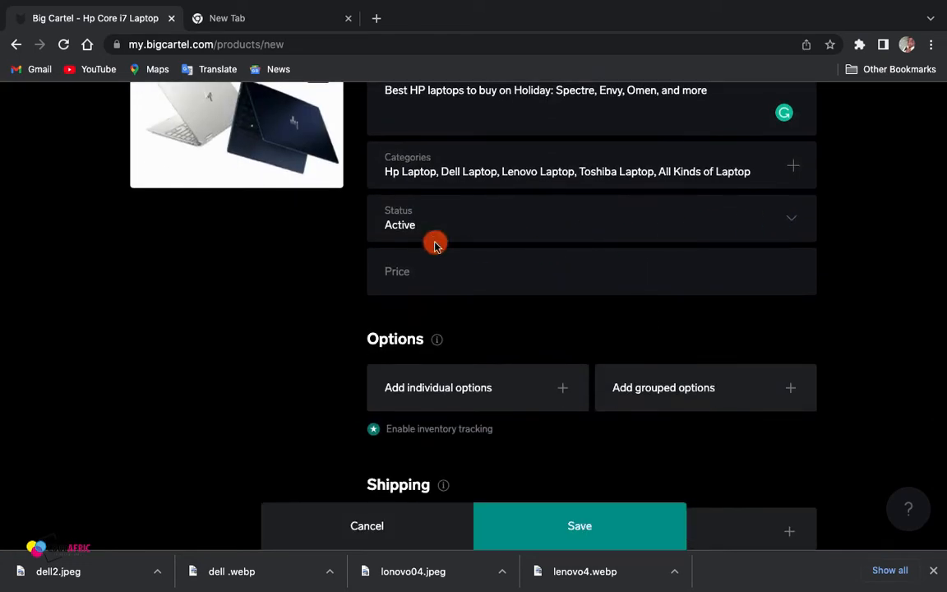
- Check the available product statuses, keep Active, and set the price to $250.00
left_click(789, 222)
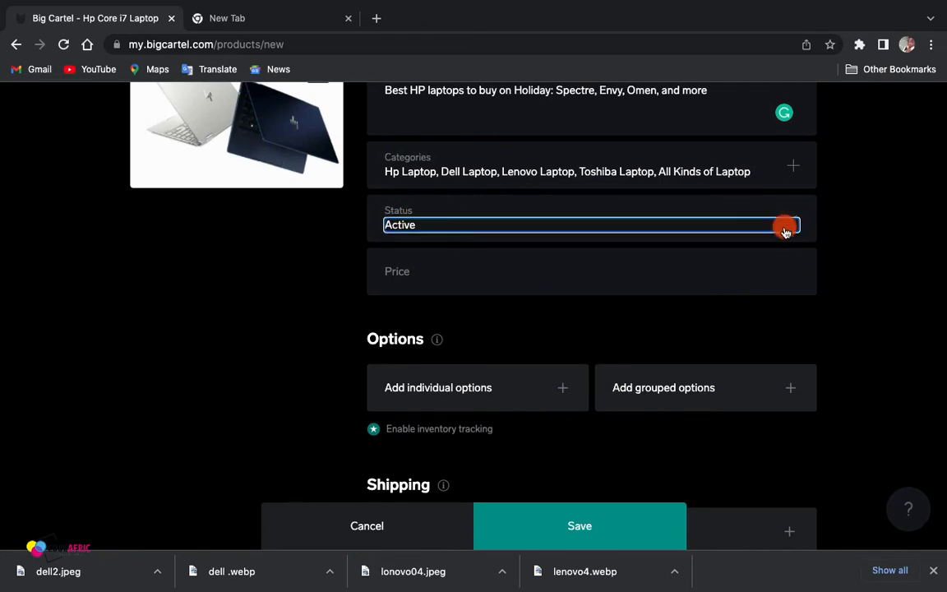
left_click(776, 253)
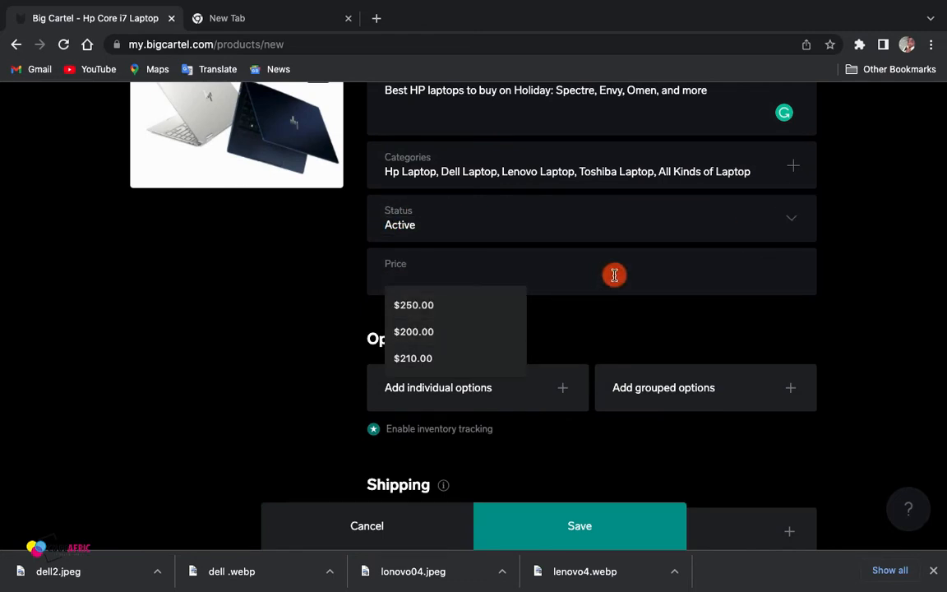
left_click(760, 218)
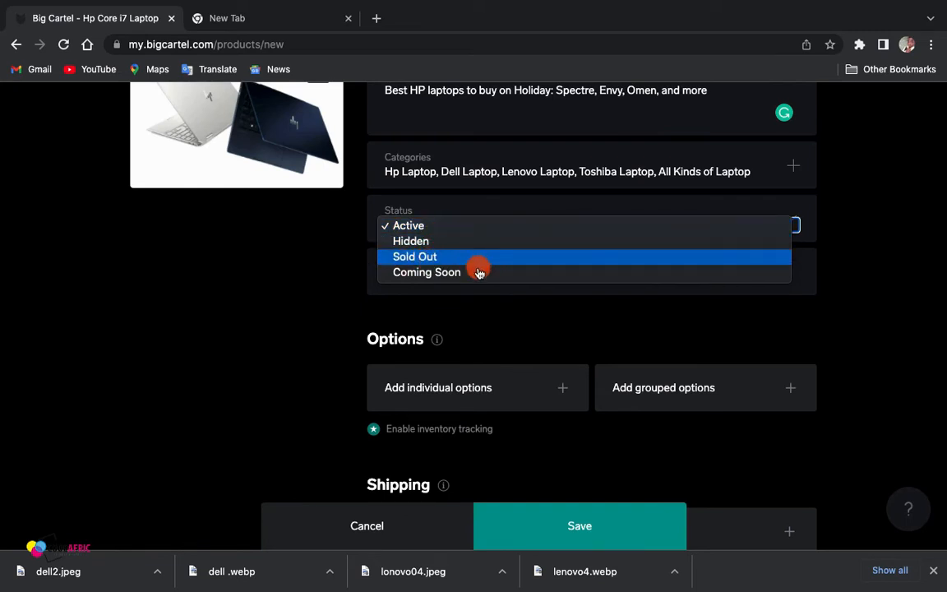
left_click(351, 251)
left_click(430, 271)
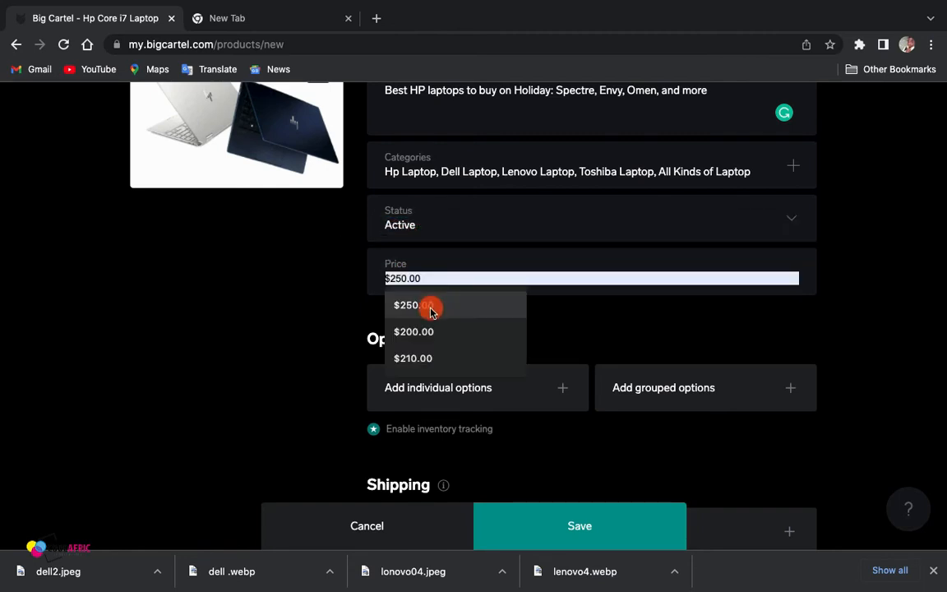
left_click(433, 306)
- Add a blank individual option row to the product
scroll(626, 305, "down", 2)
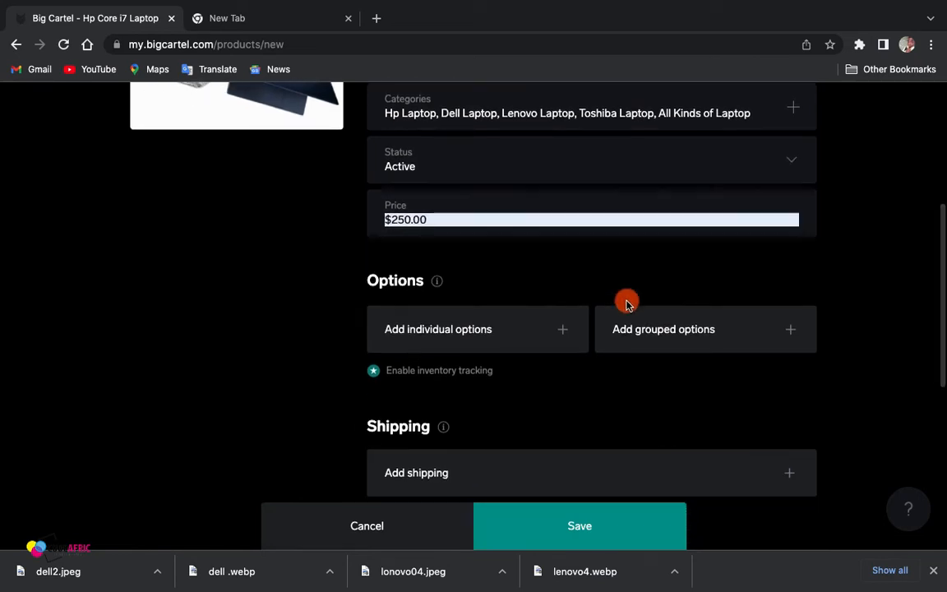
scroll(442, 313, "down", 1)
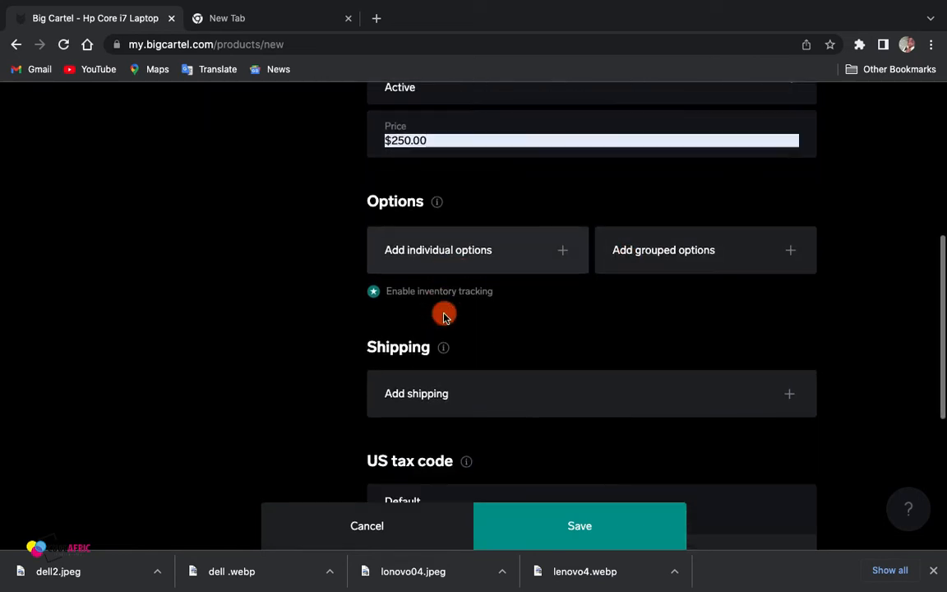
left_click(565, 248)
- Add a blank shipping row to the product, above the US tax code section
scroll(564, 258, "down", 5)
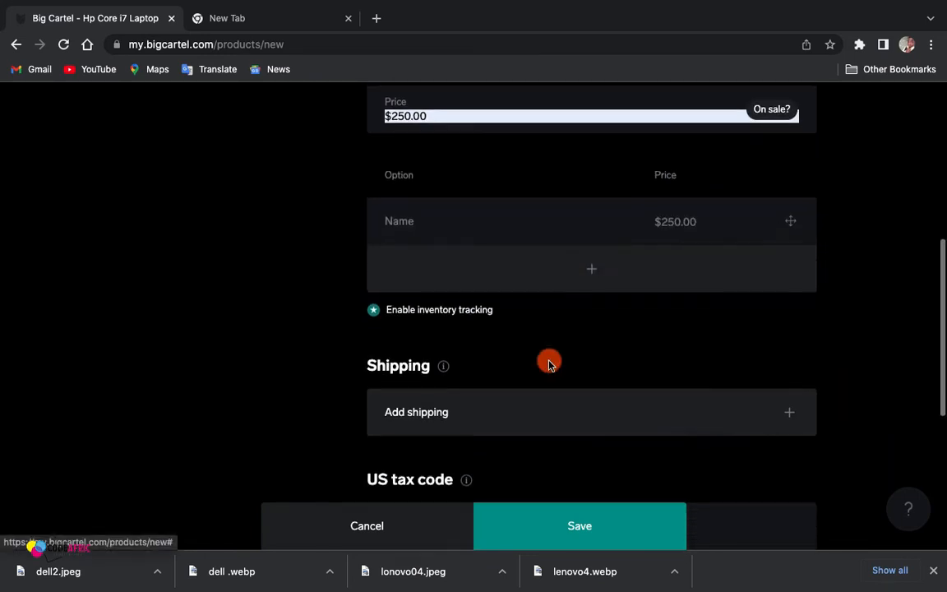
scroll(747, 272, "up", 2)
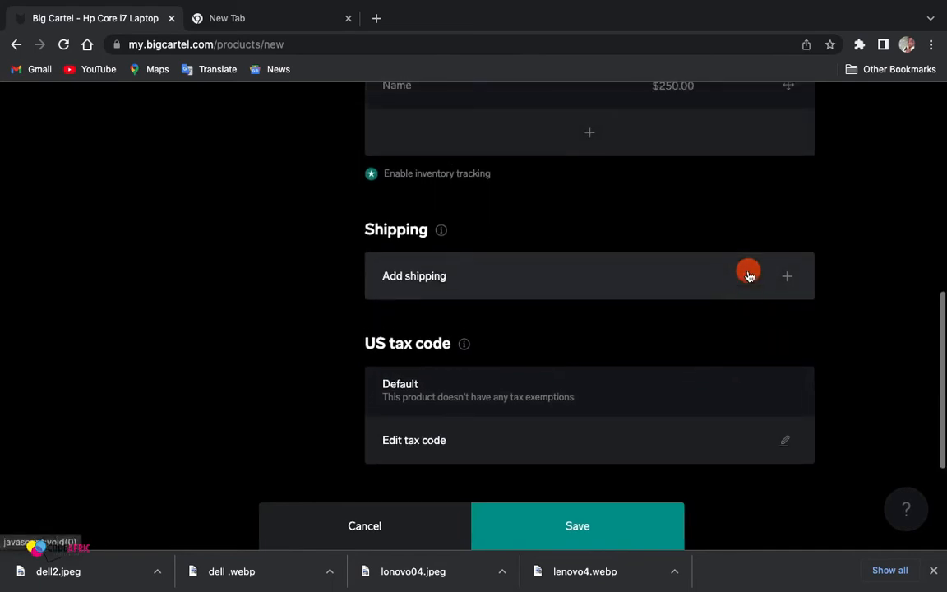
scroll(371, 181, "down", 1)
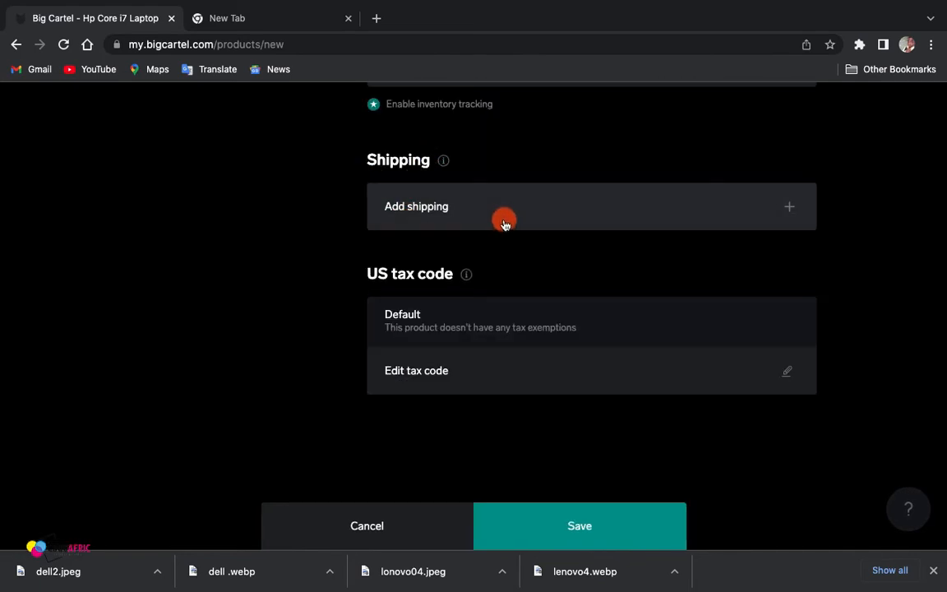
left_click(791, 205)
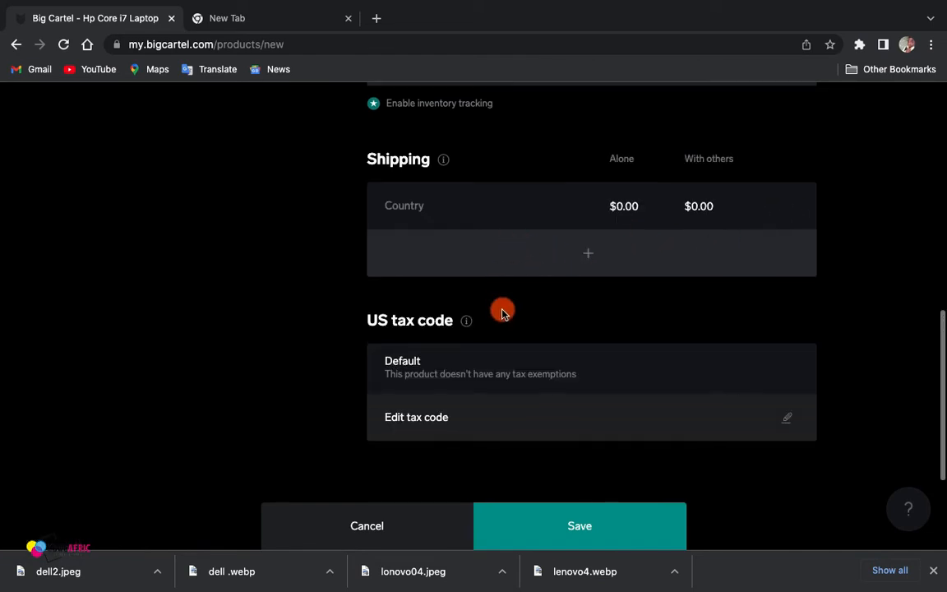
- Set the shipping row's country to Ghana with an Alone rate of $5.00
scroll(501, 311, "up", 1)
left_click(424, 277)
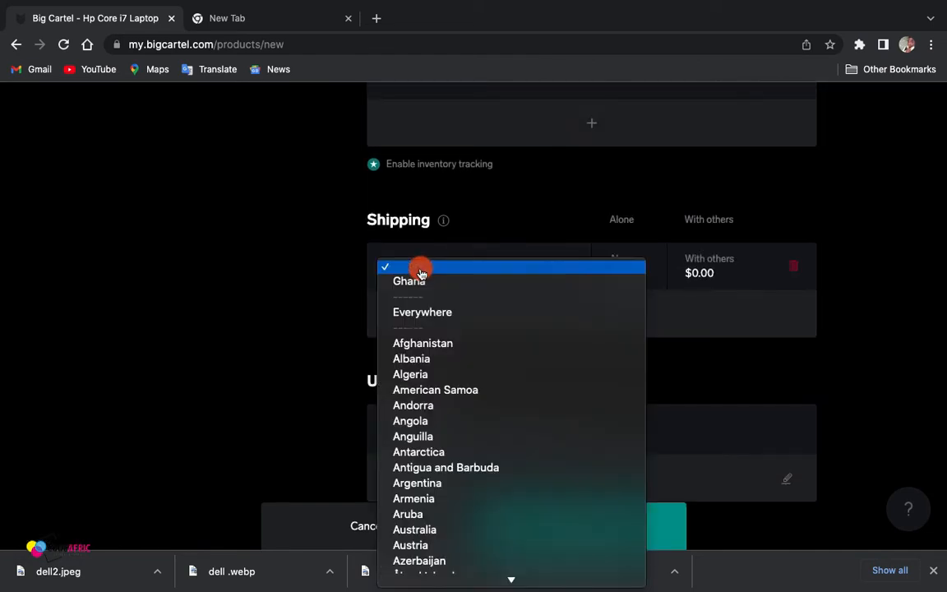
left_click(422, 288)
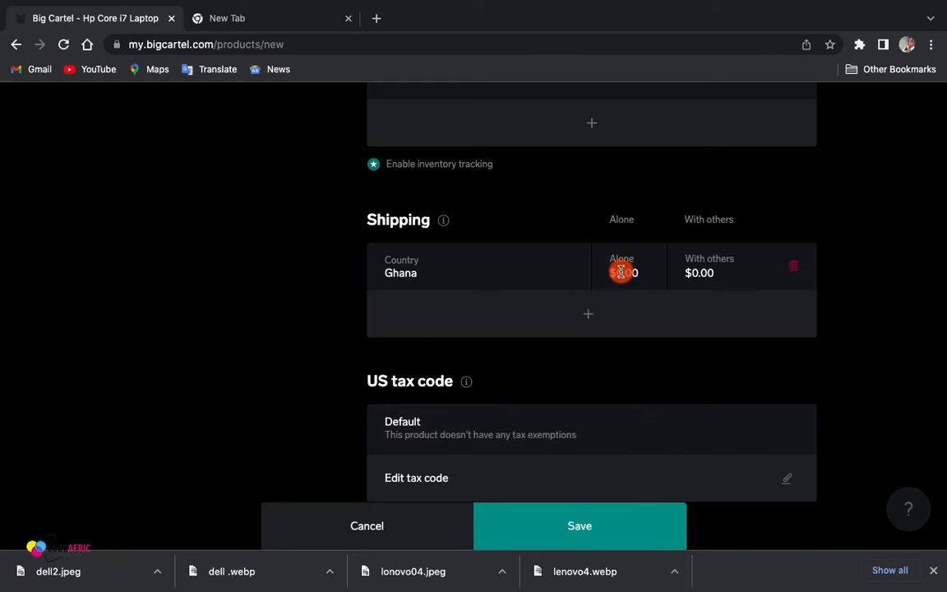
left_click(623, 275)
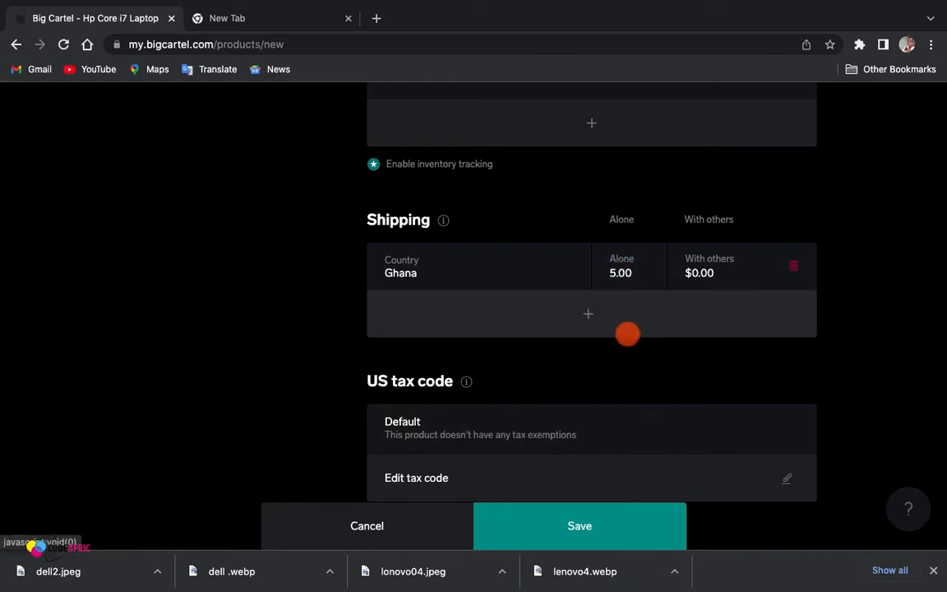
- Add a second shipping row for Everywhere else and open its Alone rate for editing
left_click(586, 321)
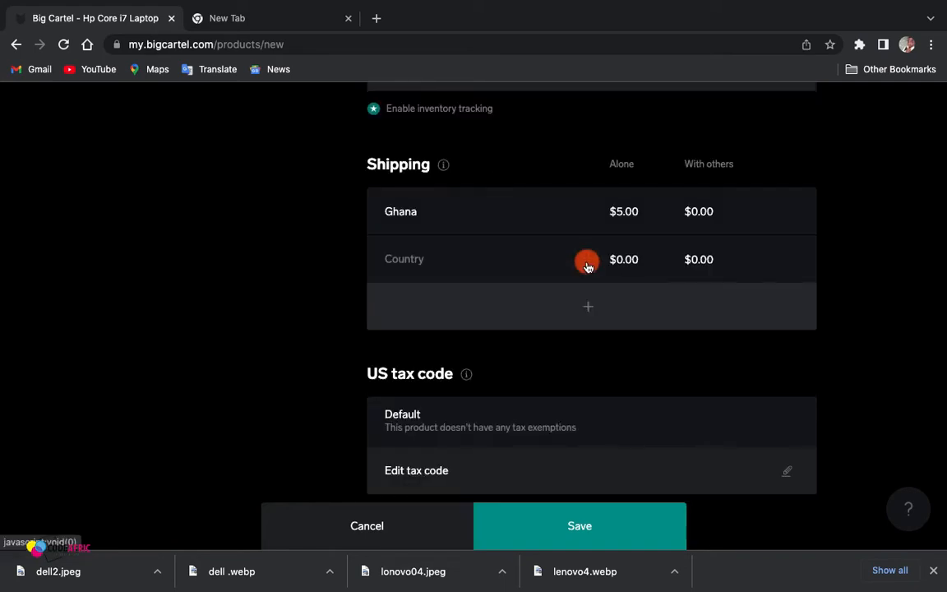
left_click(429, 261)
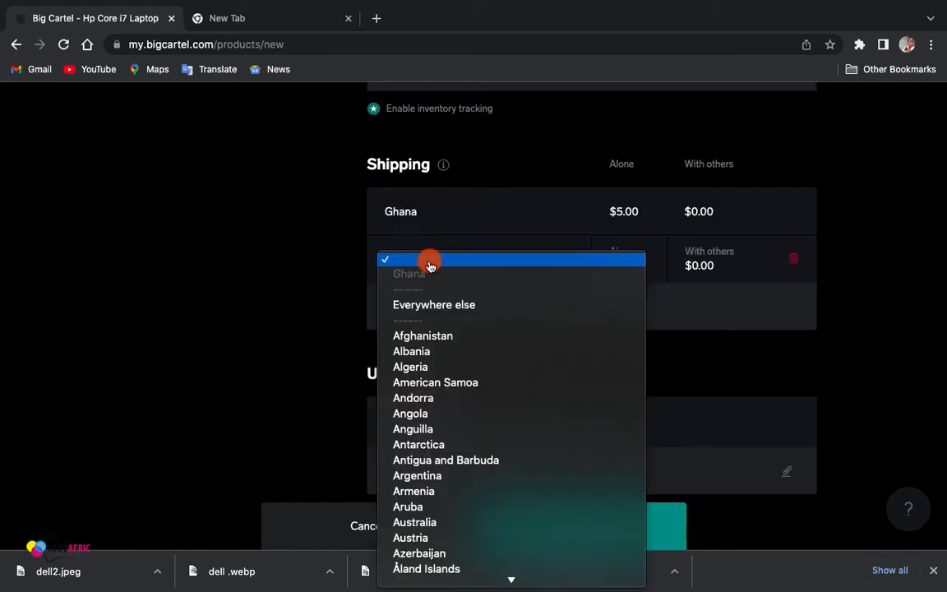
left_click(452, 305)
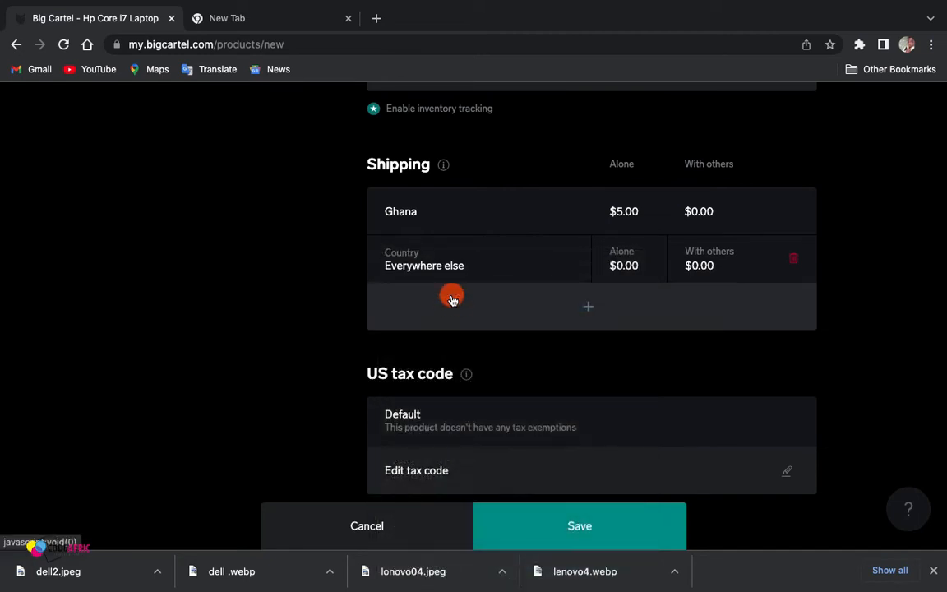
left_click(622, 267)
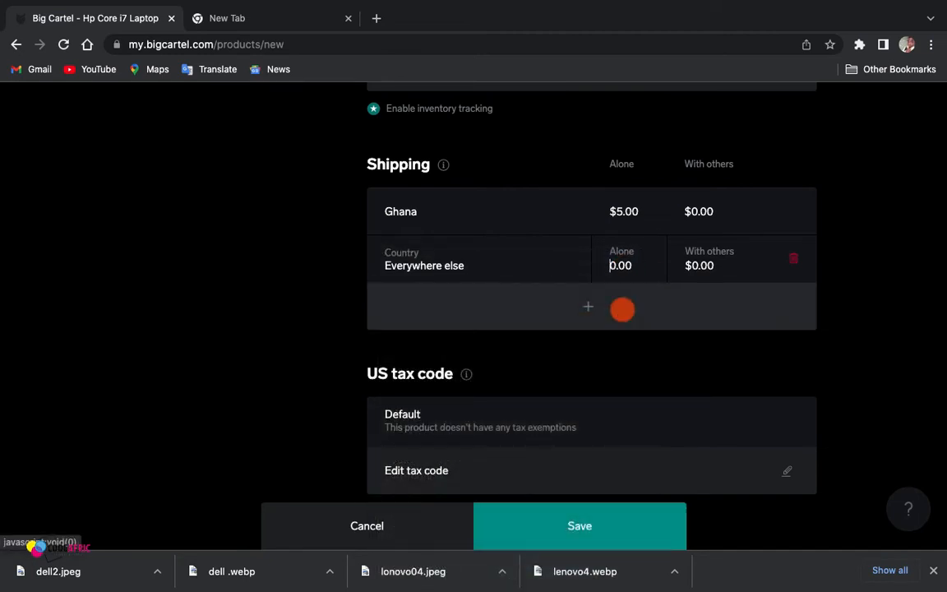
left_click(900, 296)
- Try to set the product's US tax code to "Hp 97202020"
scroll(632, 353, "down", 2)
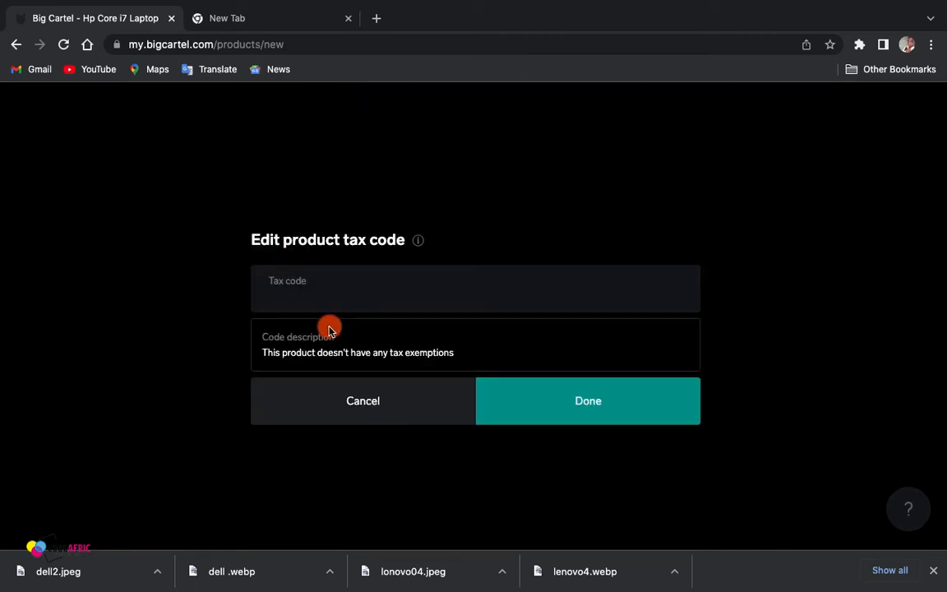
type("Hp 97202020")
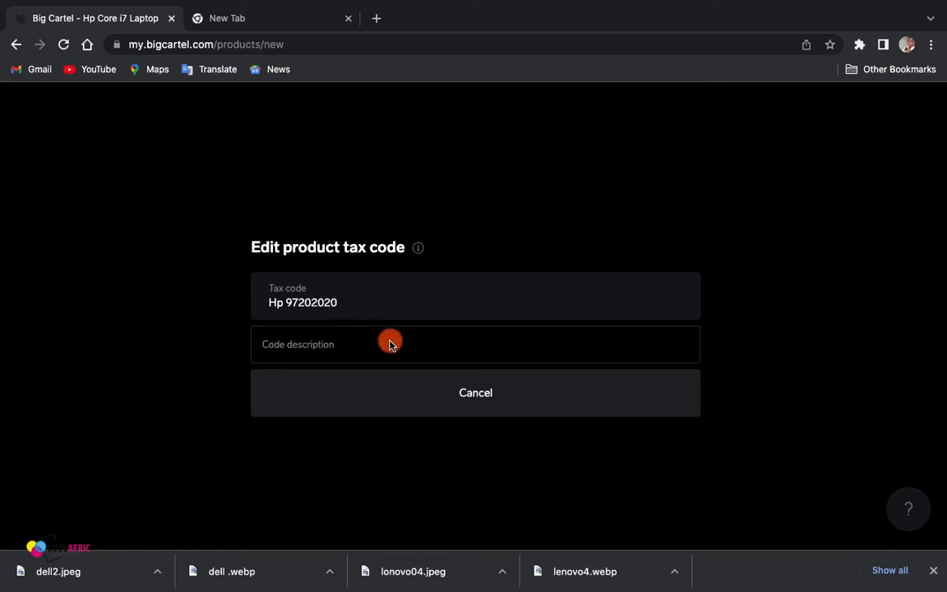
left_click(444, 379)
- Review the whole product form, including its details, price, options, shipping rates and US tax code information
scroll(567, 419, "down", 2)
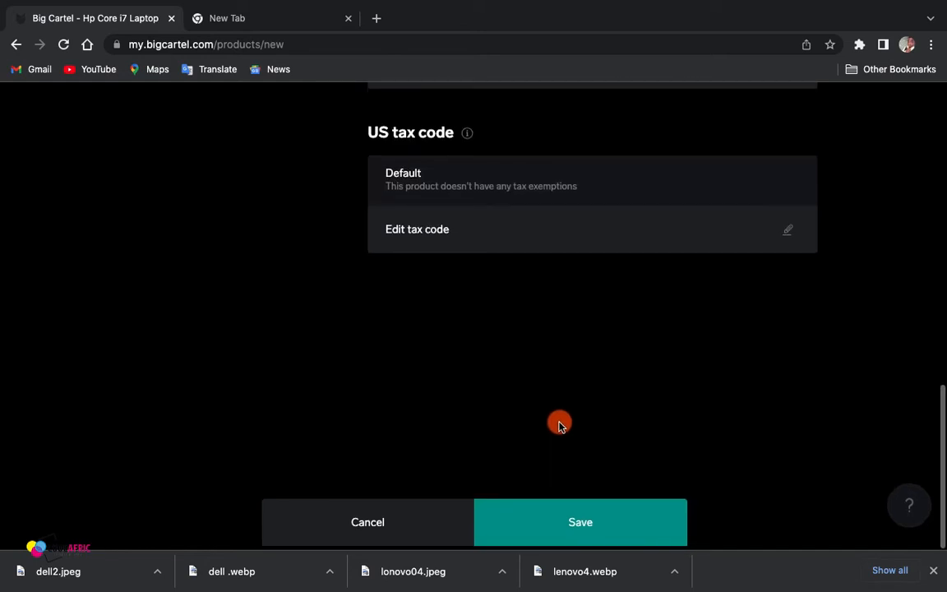
scroll(559, 425, "up", 20)
scroll(559, 425, "down", 3)
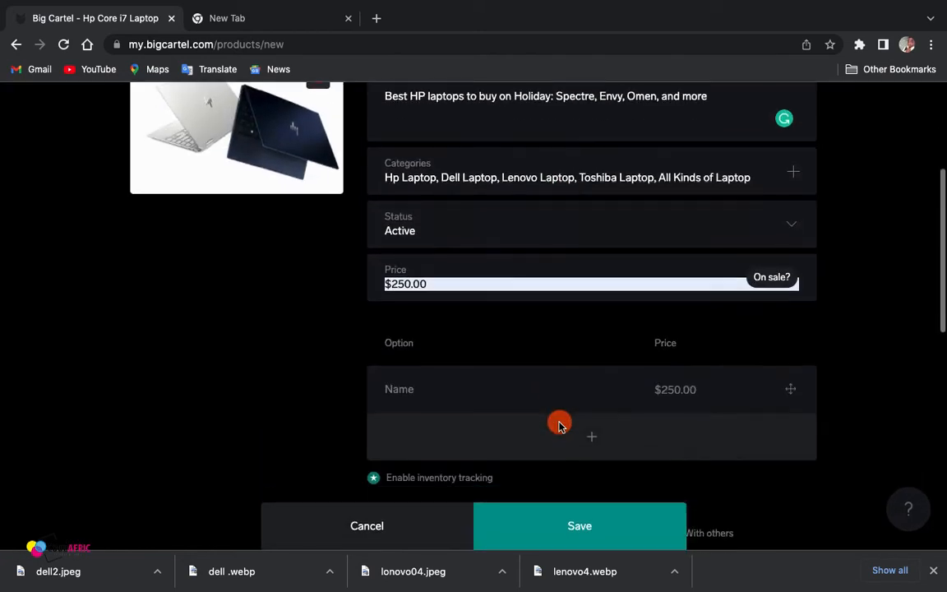
scroll(559, 425, "up", 3)
scroll(559, 425, "down", 1)
scroll(559, 425, "down", 15)
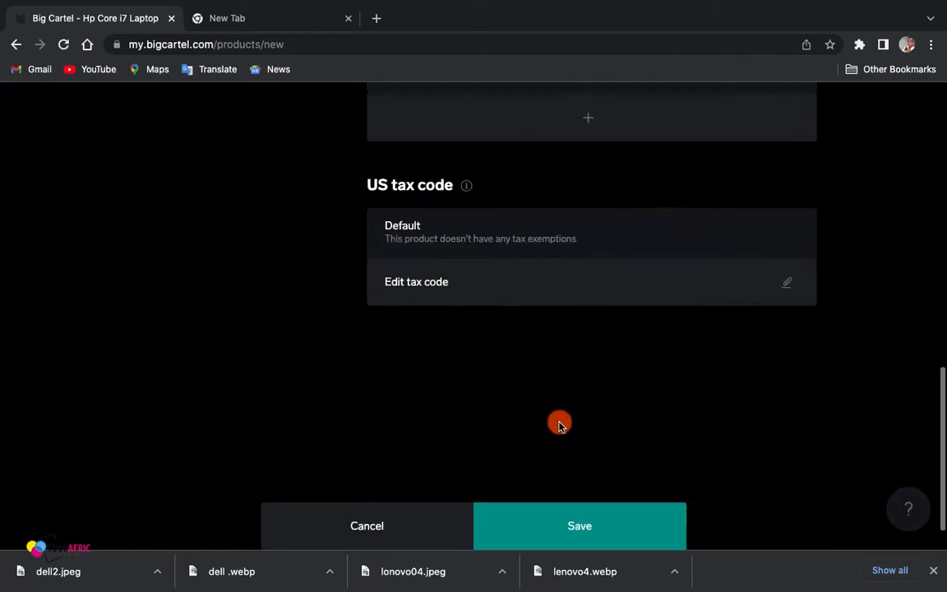
scroll(559, 425, "up", 15)
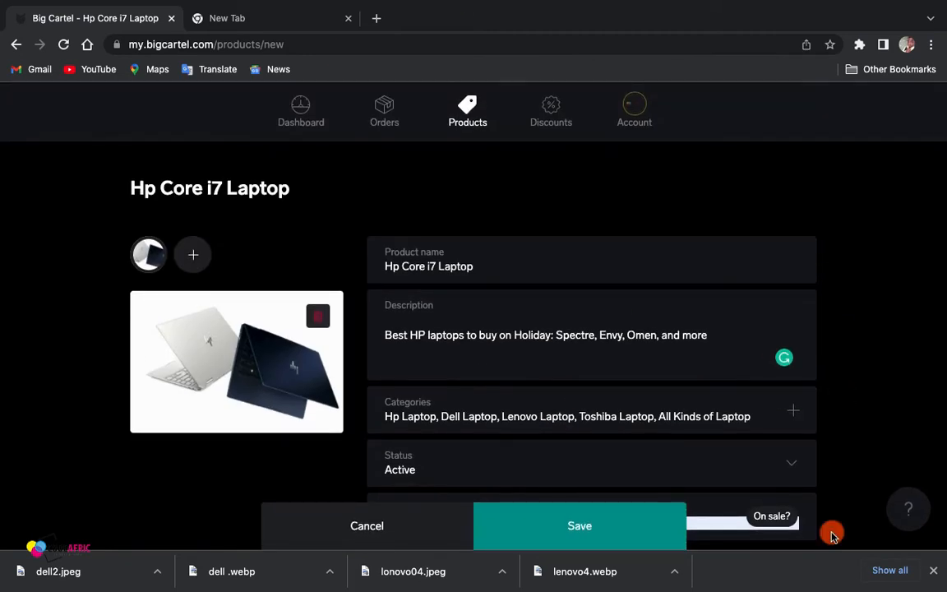
scroll(391, 325, "down", 14)
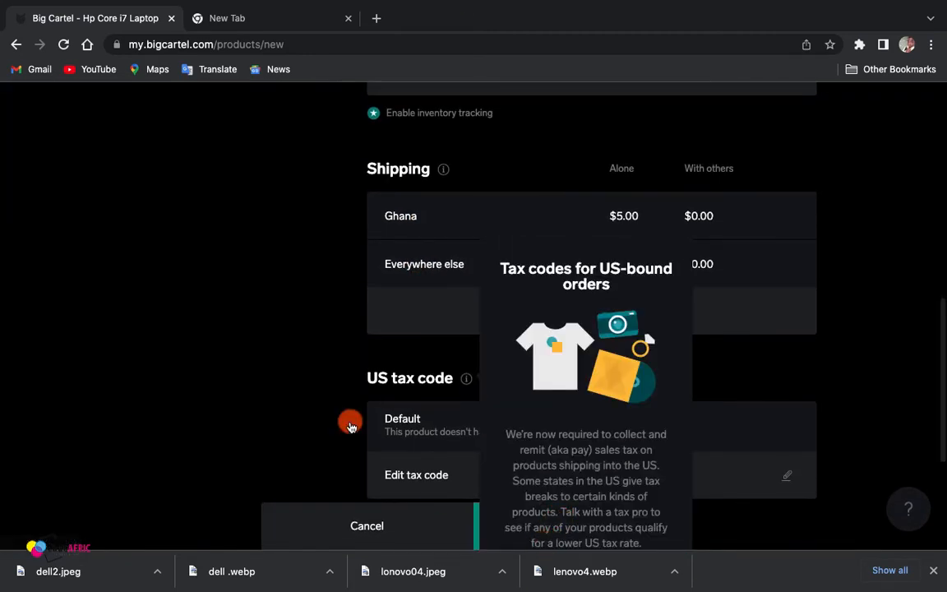
- Name the first blank option "Hp Core i7 Laptop" and save the product
left_click(580, 530)
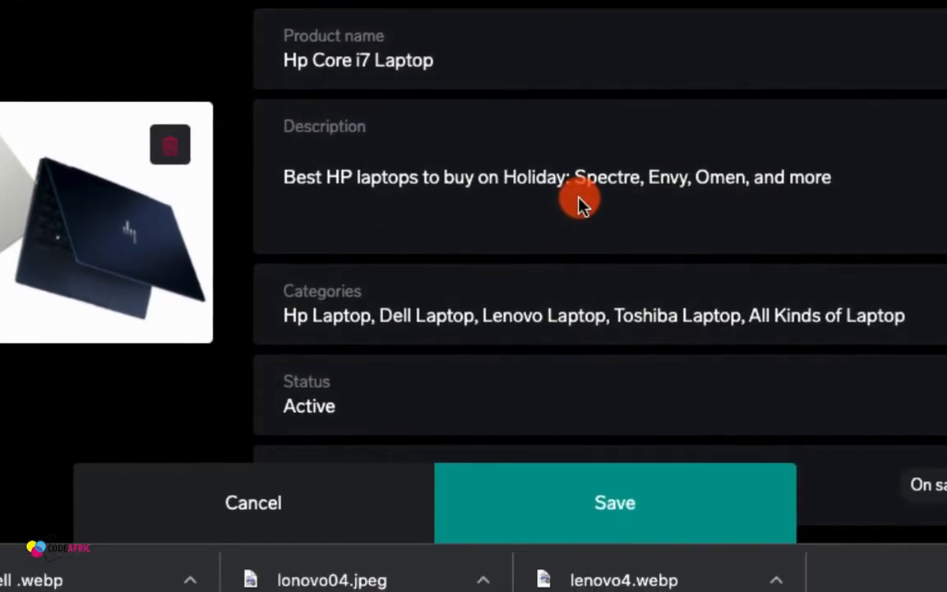
scroll(493, 172, "down", 10)
left_click(308, 223)
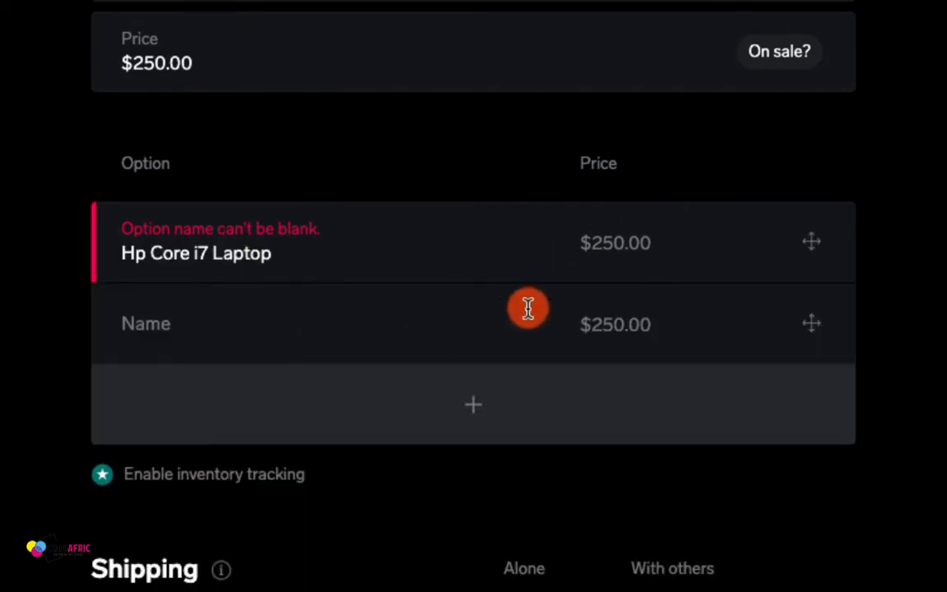
scroll(583, 288, "down", 4)
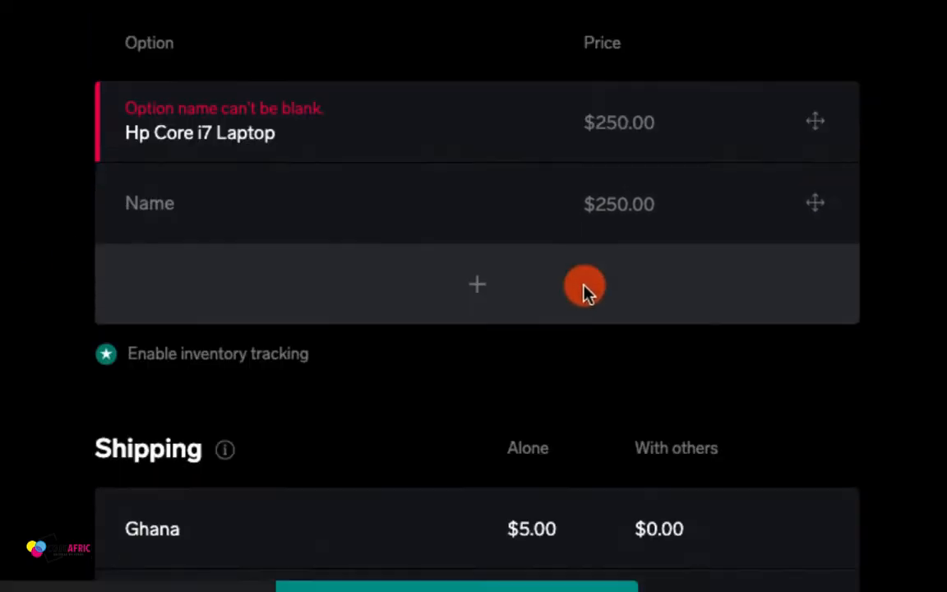
left_click(444, 490)
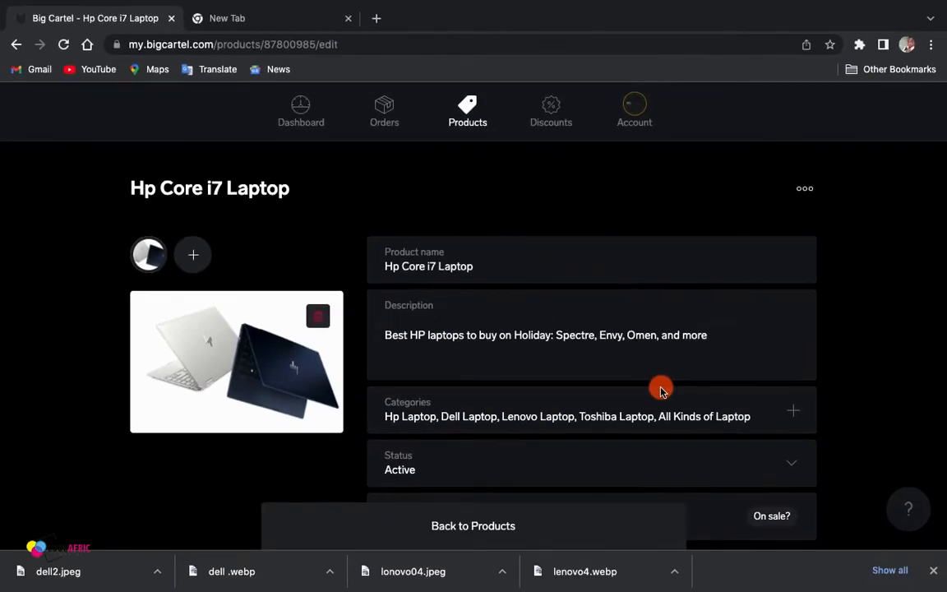
- Look over the saved HP product's details and open the shop's account page
scroll(660, 388, "down", 2)
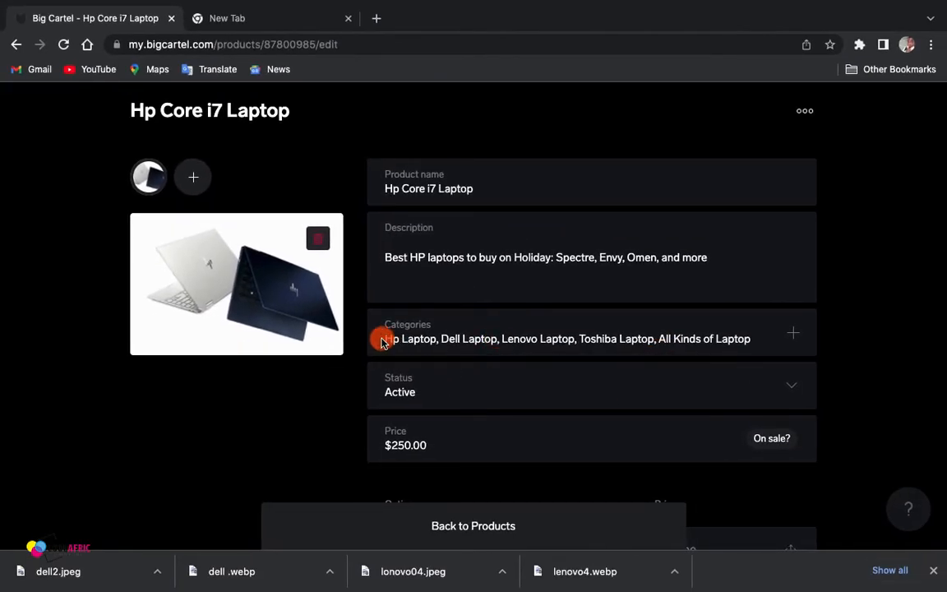
scroll(265, 358, "up", 1)
scroll(265, 358, "up", 1)
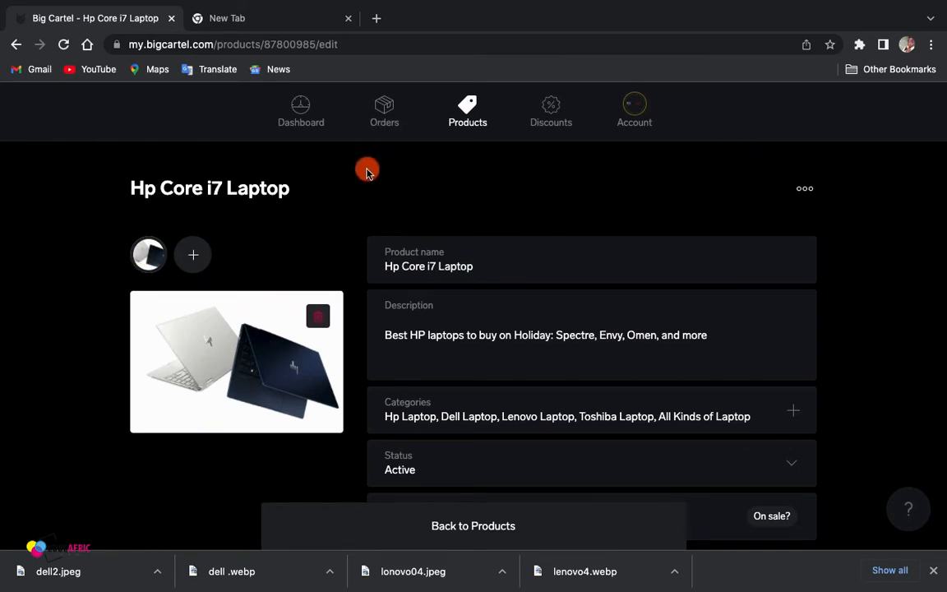
left_click(629, 123)
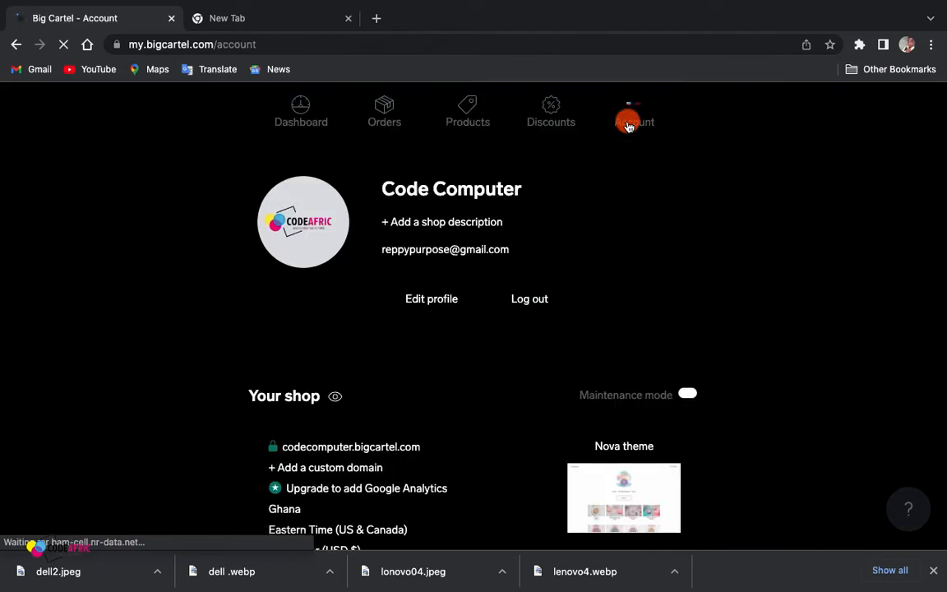
- Start a new product and upload dell2.jpeg from the Desktop as its image
left_click(472, 117)
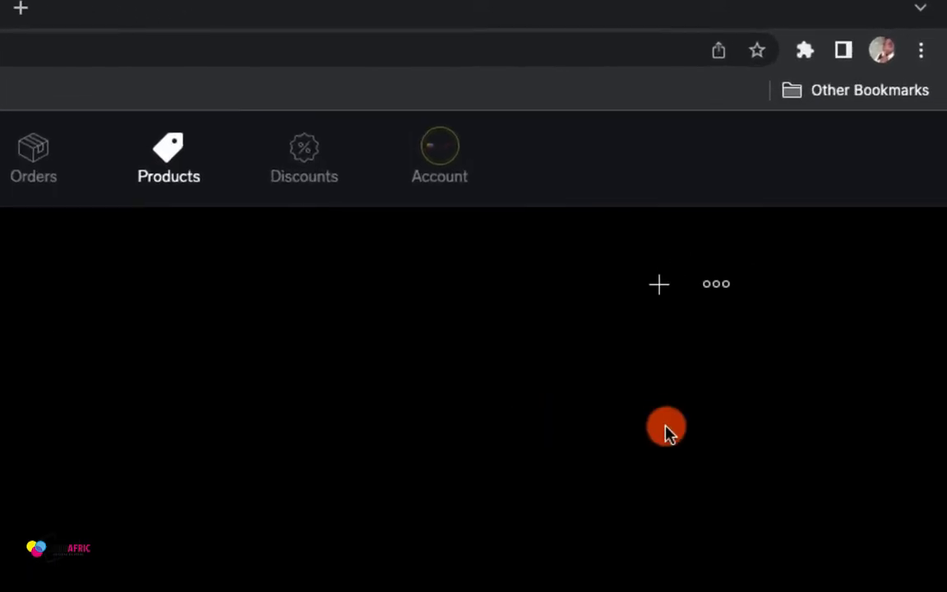
left_click(648, 301)
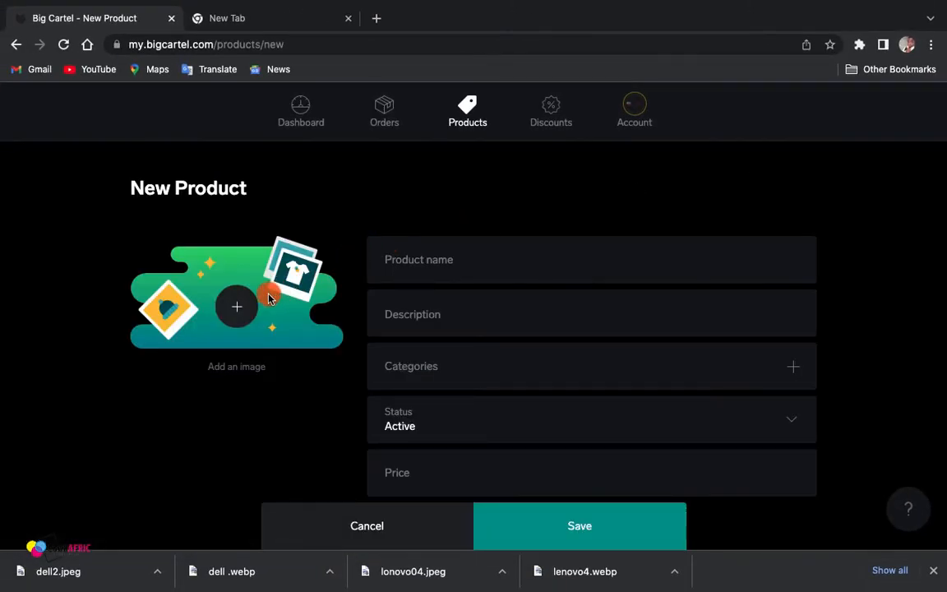
left_click(236, 309)
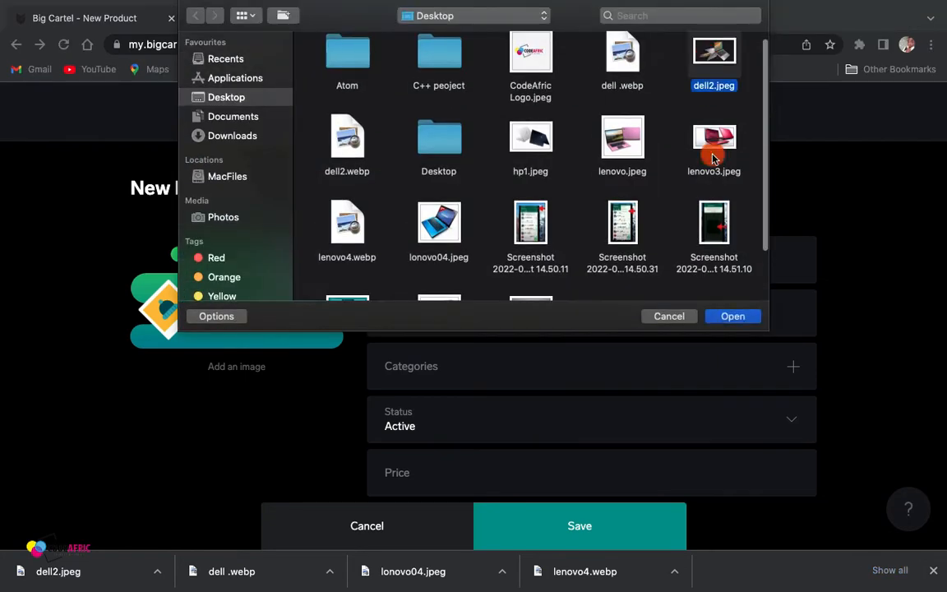
left_click(740, 319)
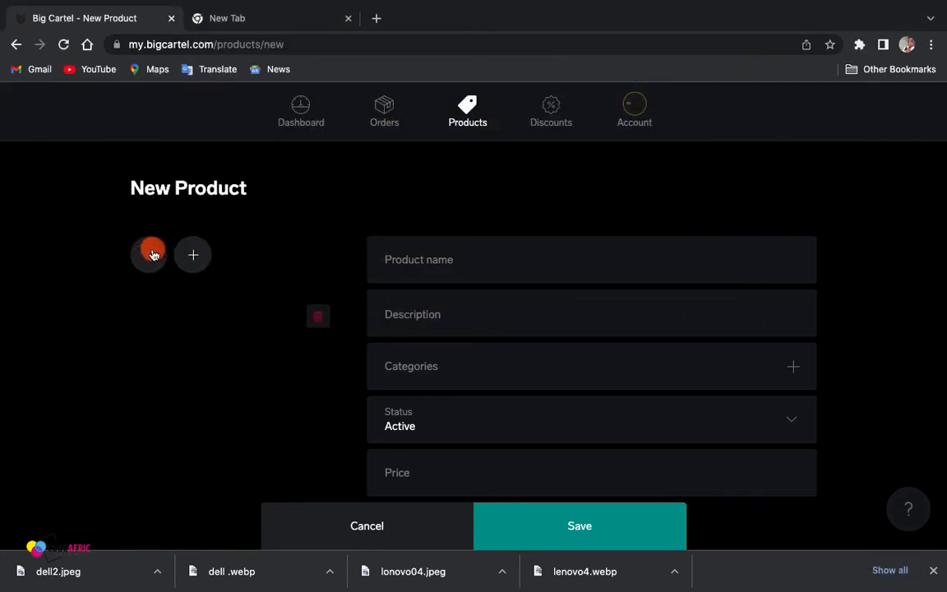
left_click(150, 255)
- Name the product "Dell Core i7 Laptop" and describe it as "Best Dell laptops to buy on Holiday: Spectre, Envy, Omen, and more"
left_click(441, 261)
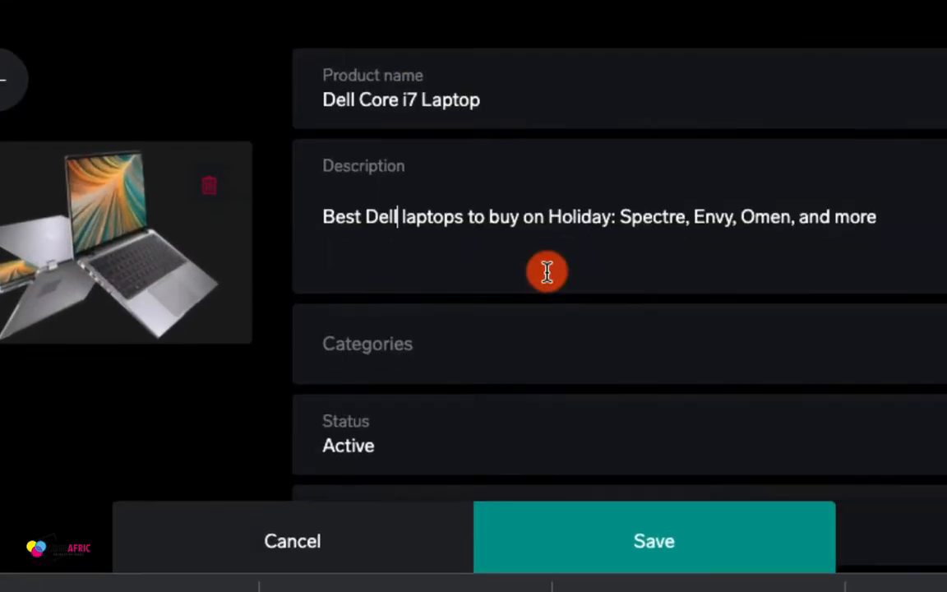
- Assign the product to the Dell Laptop category and set its price to $200.00
scroll(547, 272, "down", 3)
scroll(546, 272, "down", 1)
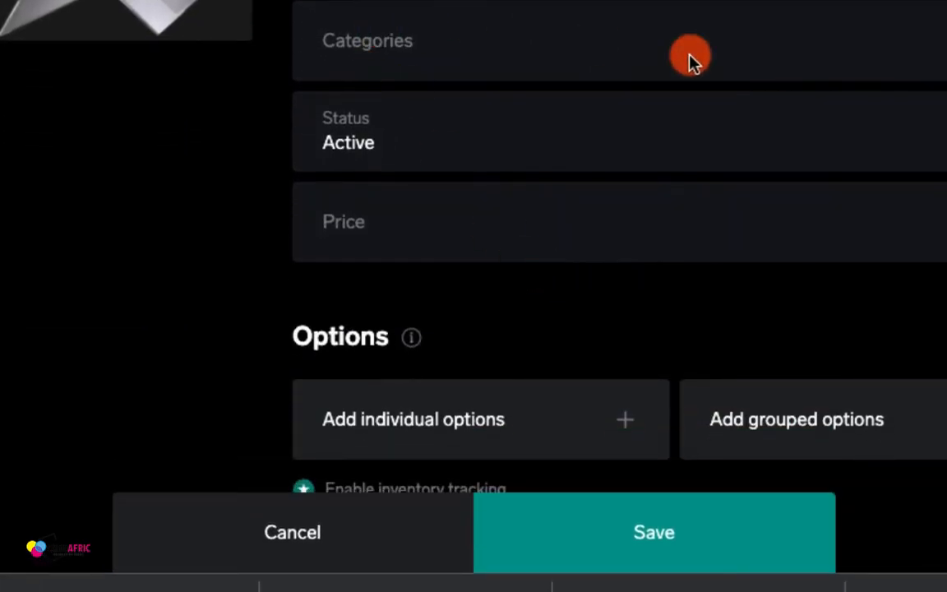
left_click(689, 59)
left_click(831, 89)
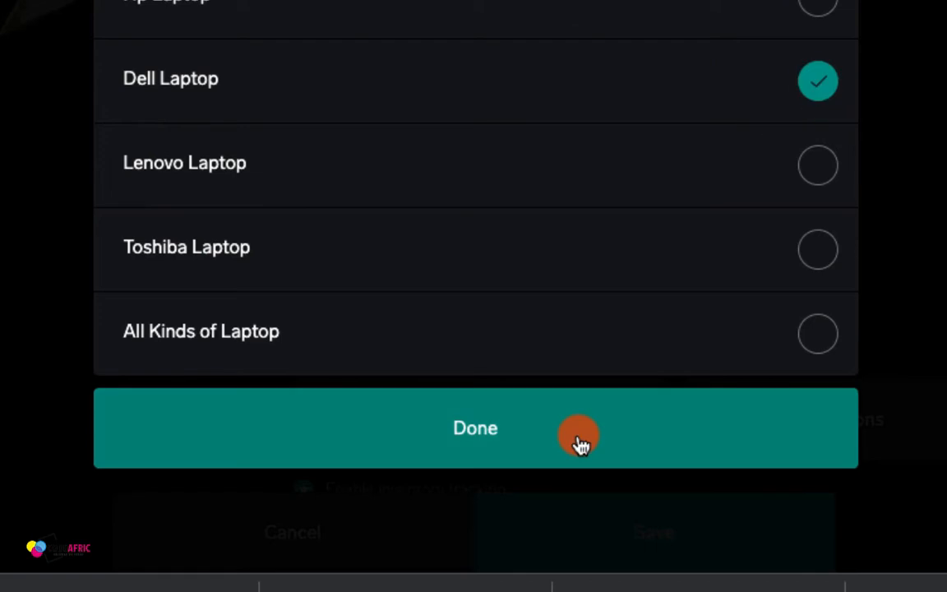
left_click(581, 441)
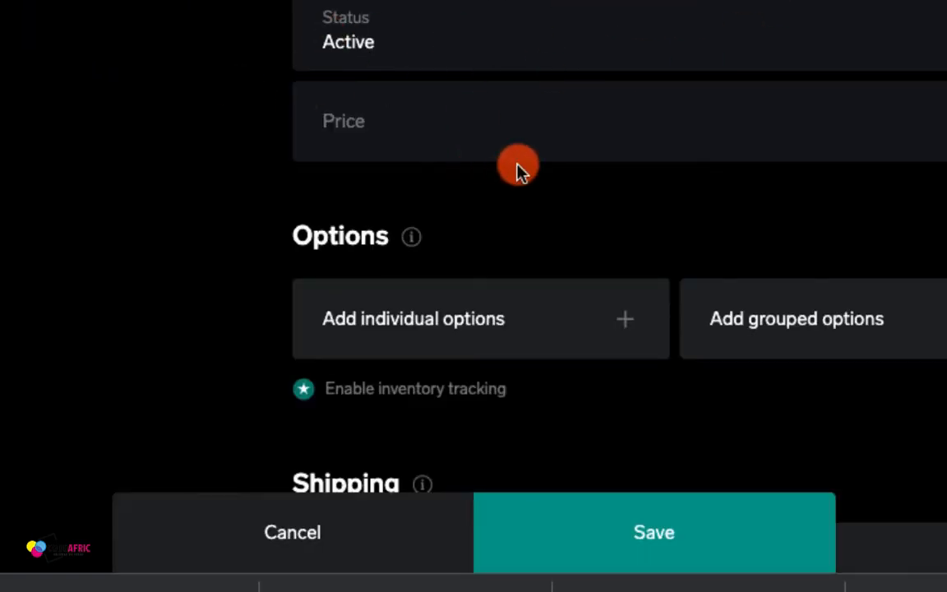
left_click(537, 107)
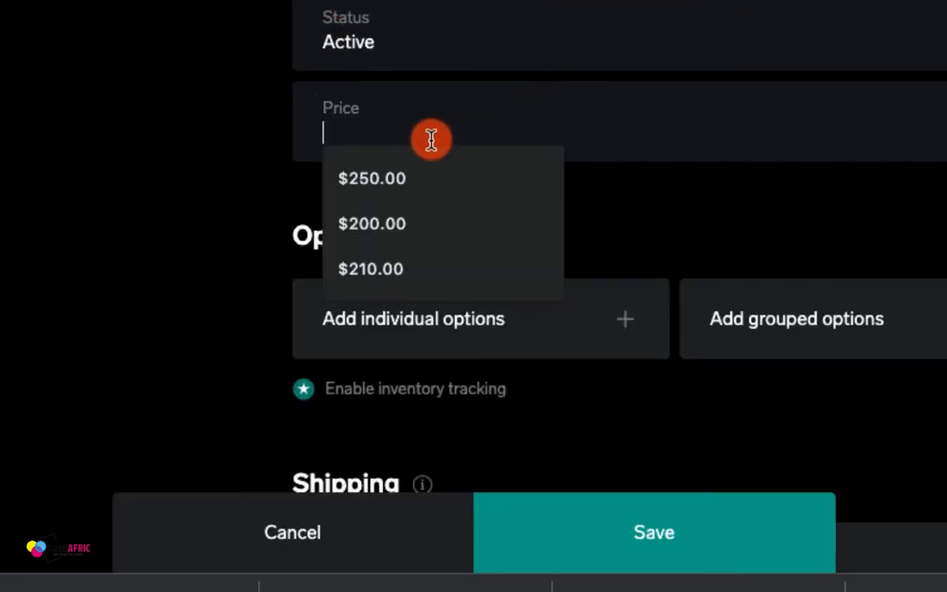
left_click(393, 238)
- Add a shipping rate for Ghana to the Dell product, charging $5.00 when it ships alone
scroll(702, 184, "down", 1)
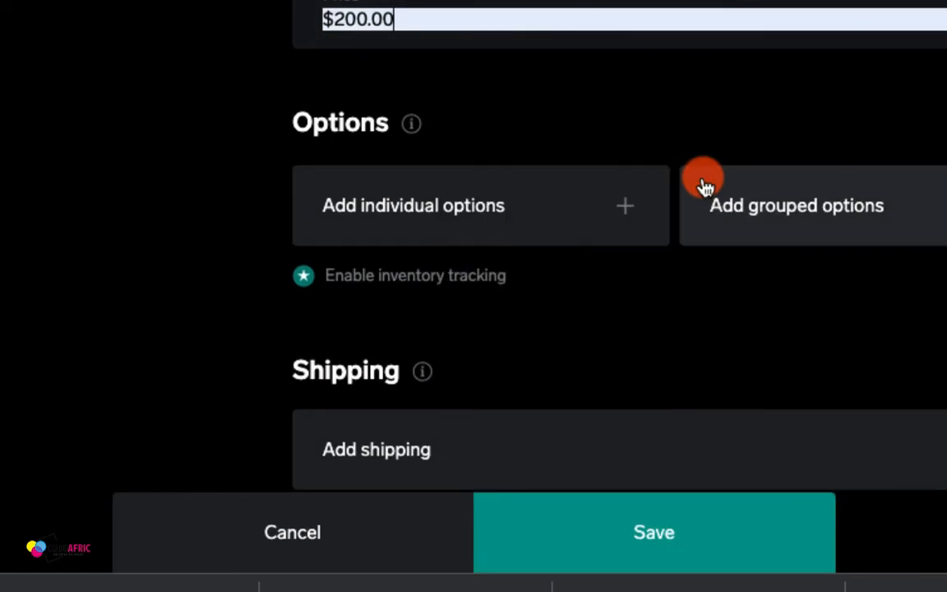
scroll(540, 20, "down", 1)
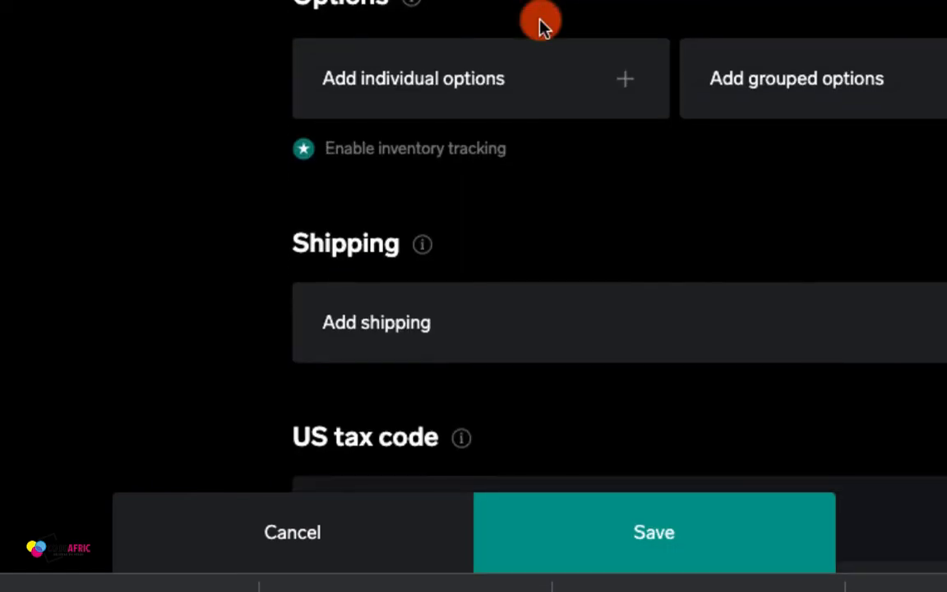
scroll(684, 187, "down", 1)
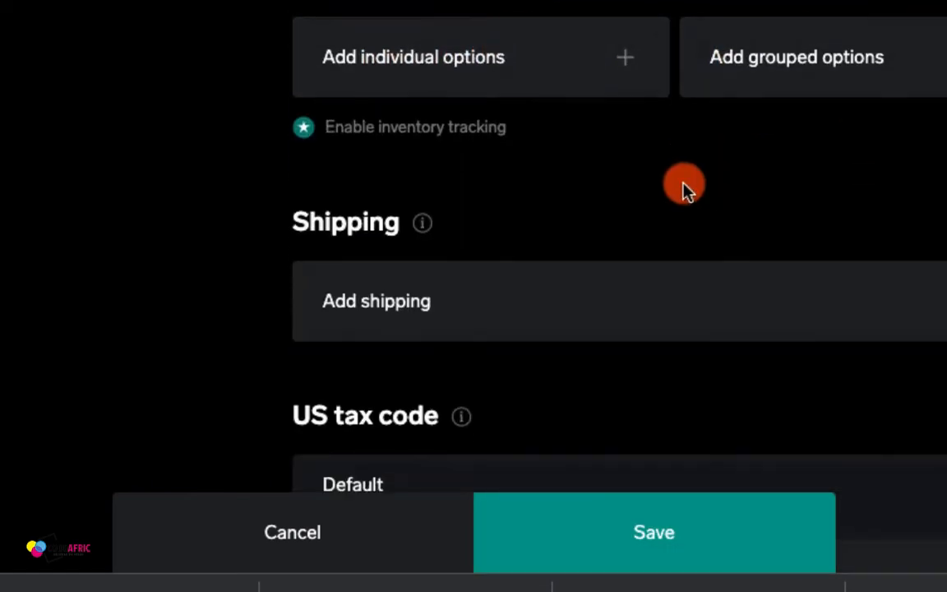
scroll(684, 187, "down", 2)
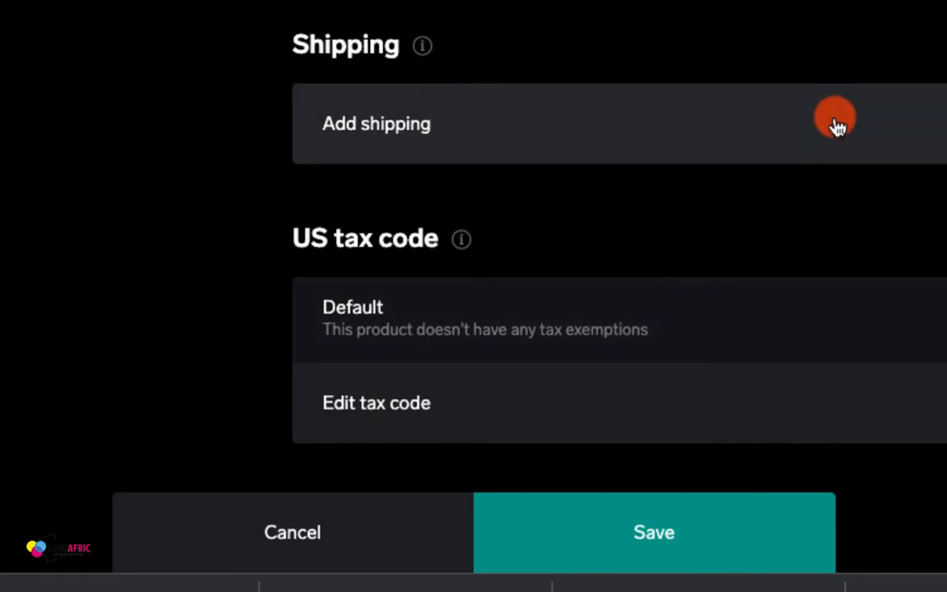
left_click(835, 123)
left_click(393, 129)
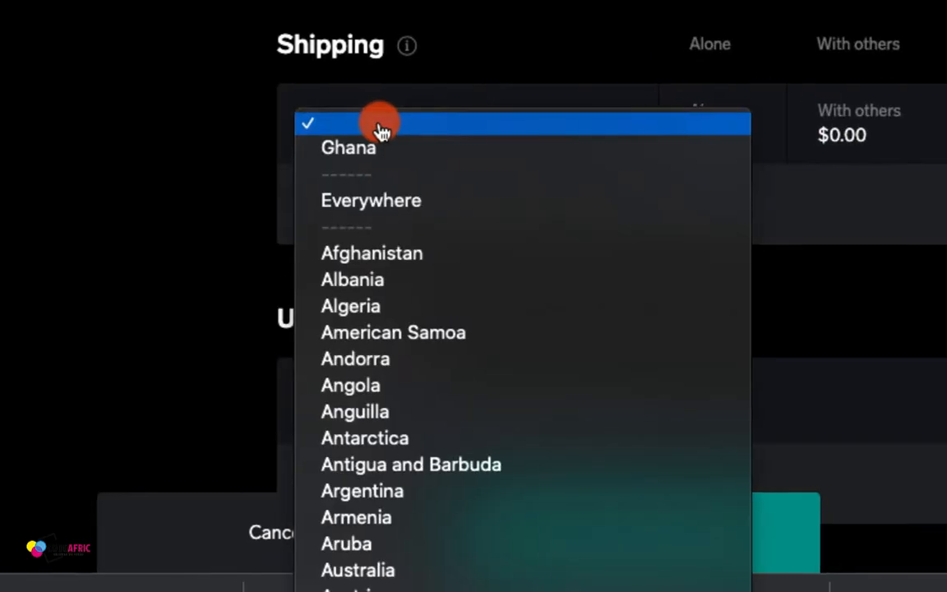
left_click(374, 147)
left_click(709, 138)
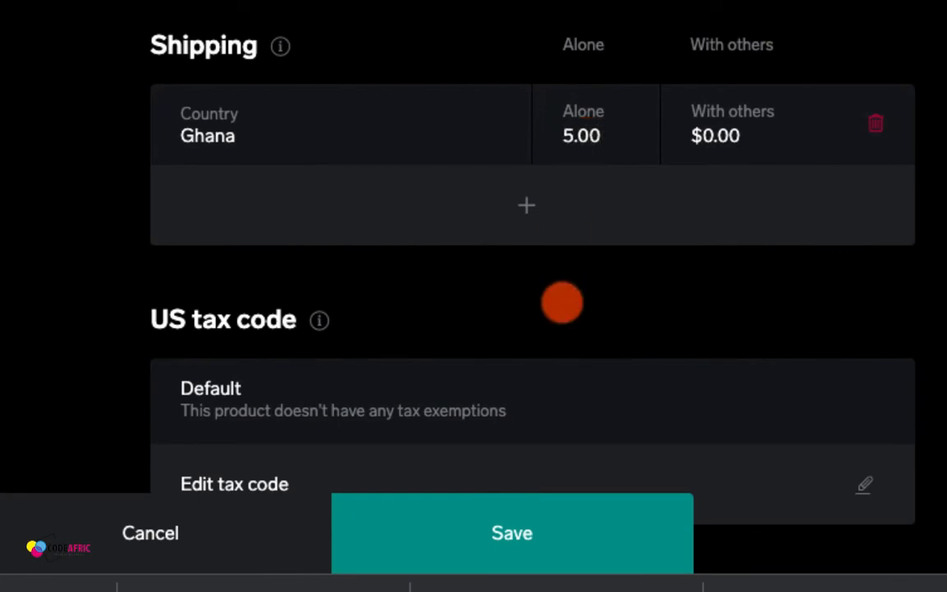
- Add a second shipping rate for Everywhere else, charging $20.00 when the product ships alone
left_click(528, 202)
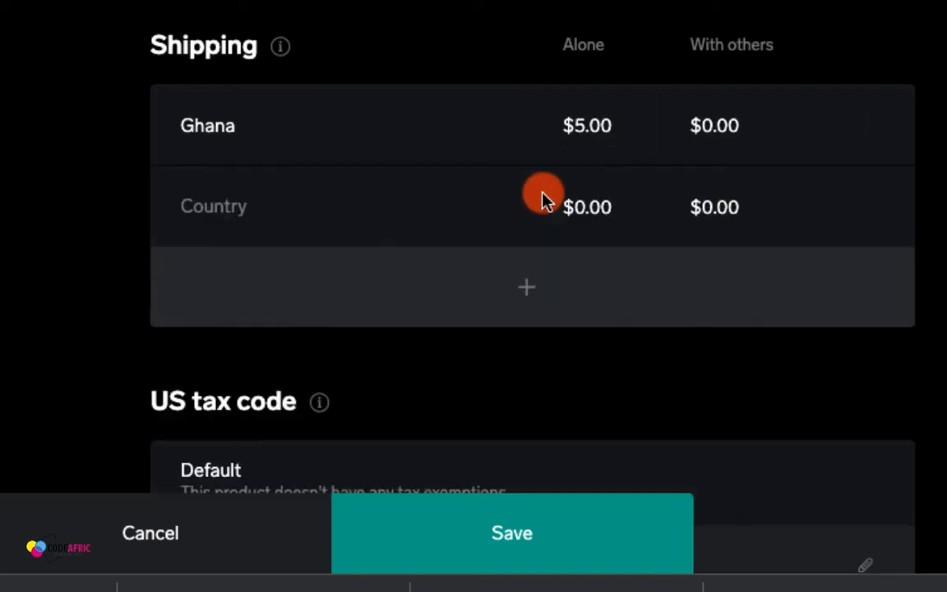
left_click(304, 234)
left_click(272, 299)
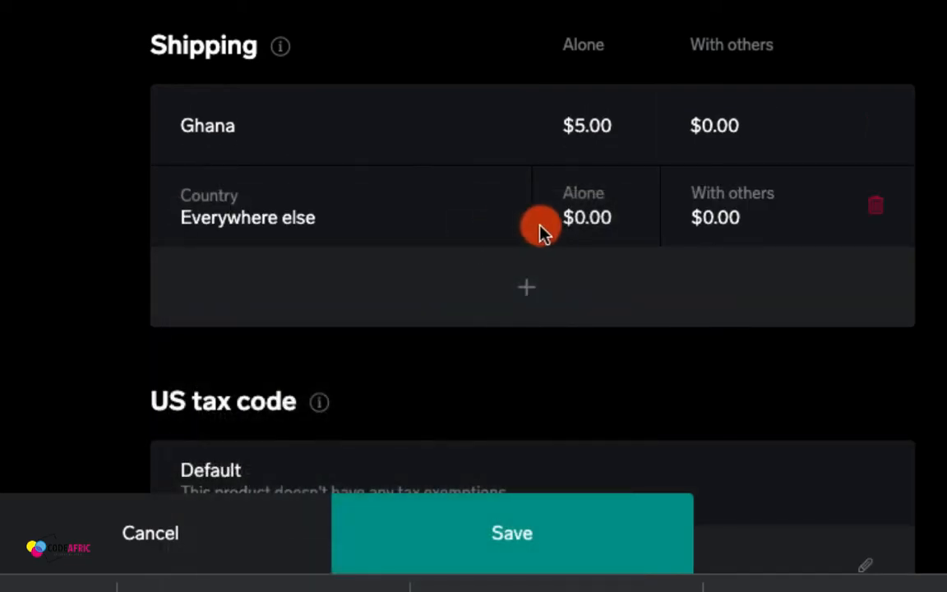
left_click(582, 215)
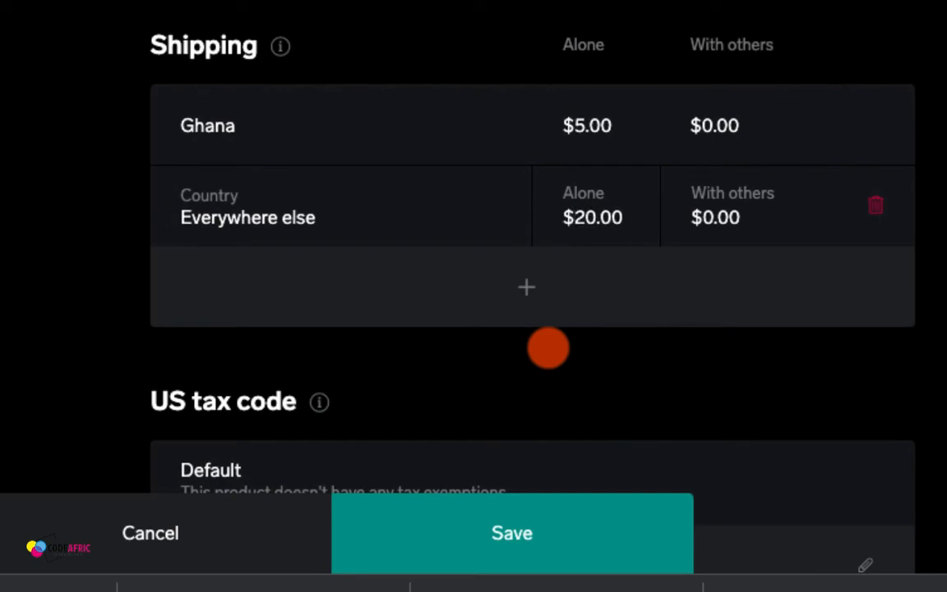
- Add a third shipping row without a country and try to save the product
left_click(563, 292)
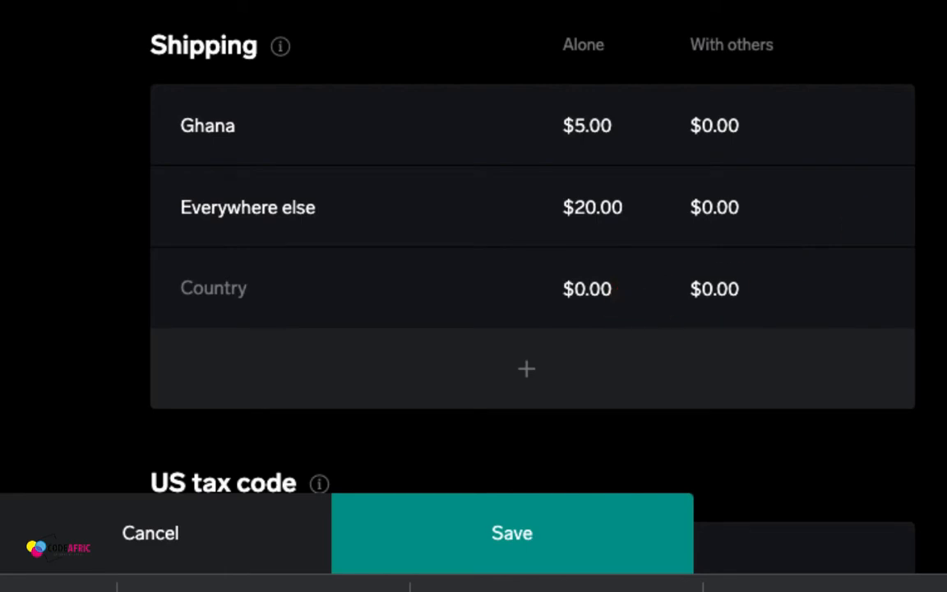
scroll(47, 240, "up", 1)
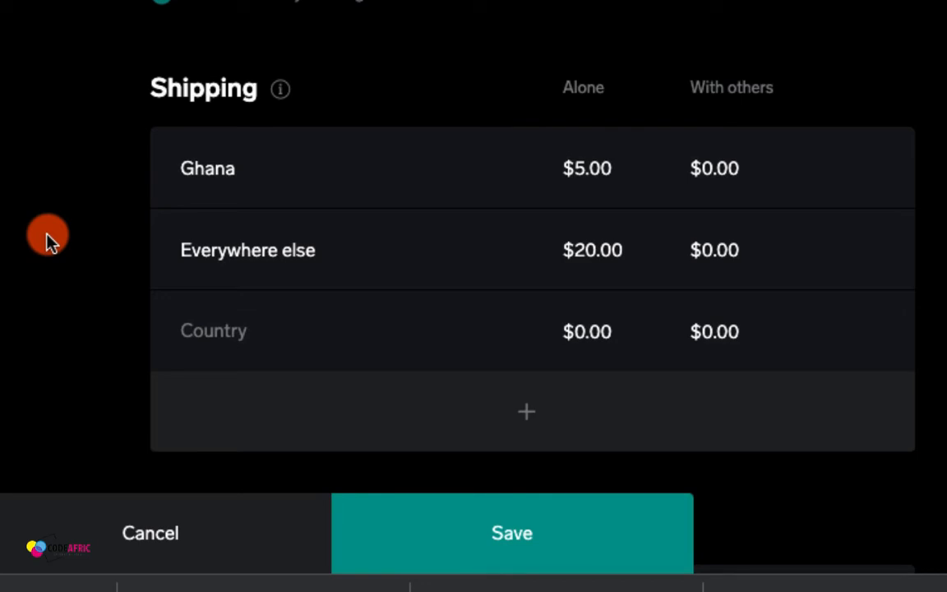
scroll(46, 236, "down", 5)
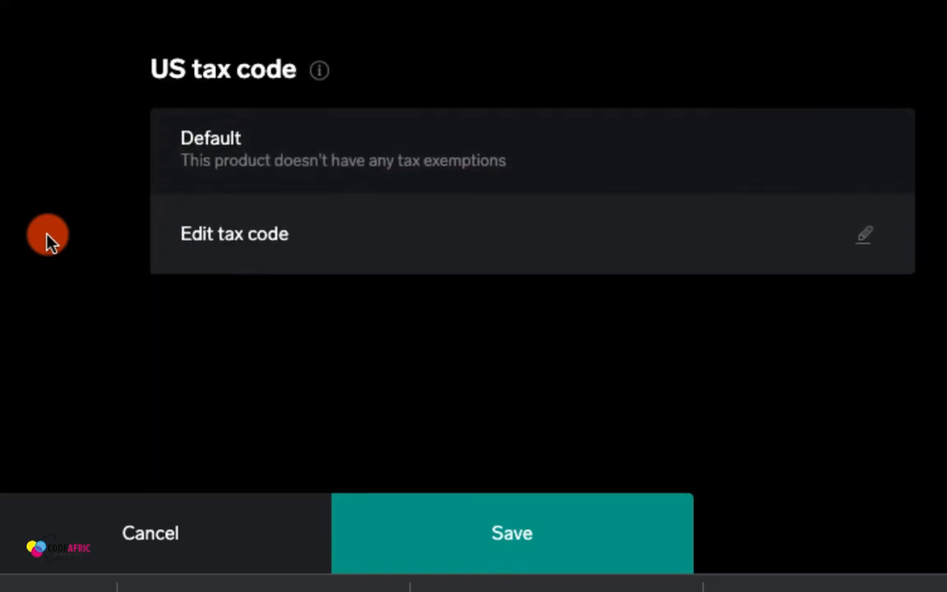
scroll(444, 170, "up", 1)
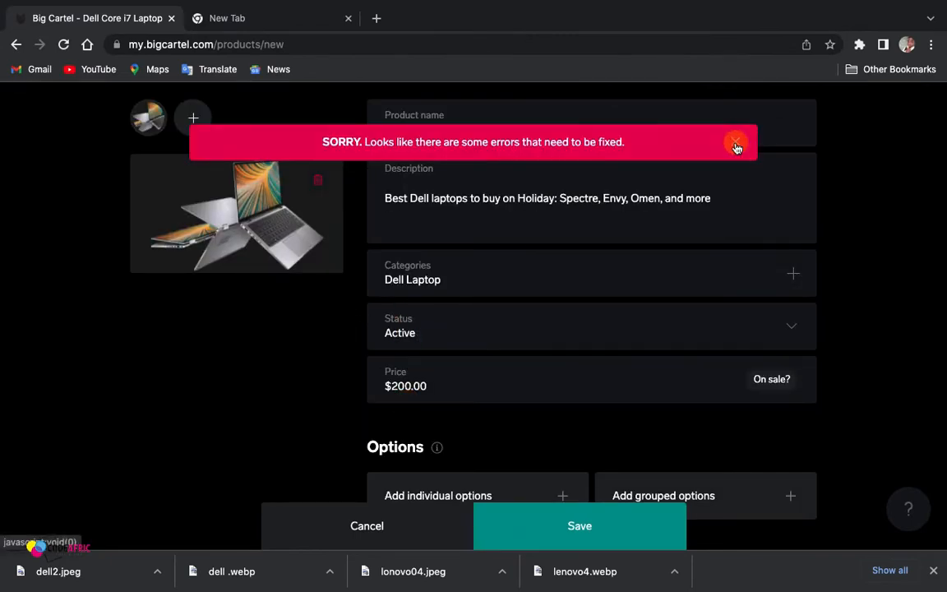
- Delete the shipping row that has no country and save the Dell product
left_click(736, 143)
scroll(641, 263, "down", 5)
left_click(521, 370)
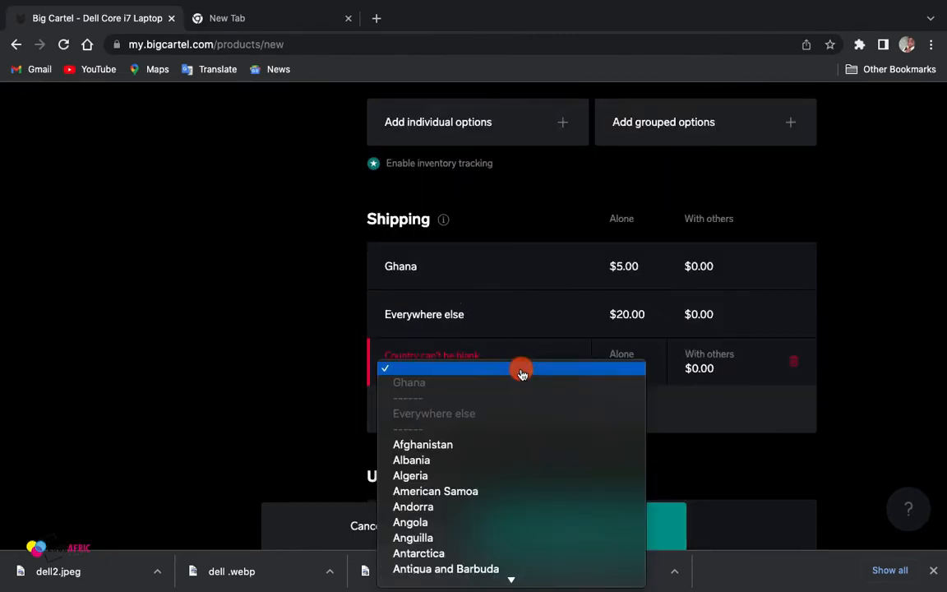
left_click(797, 368)
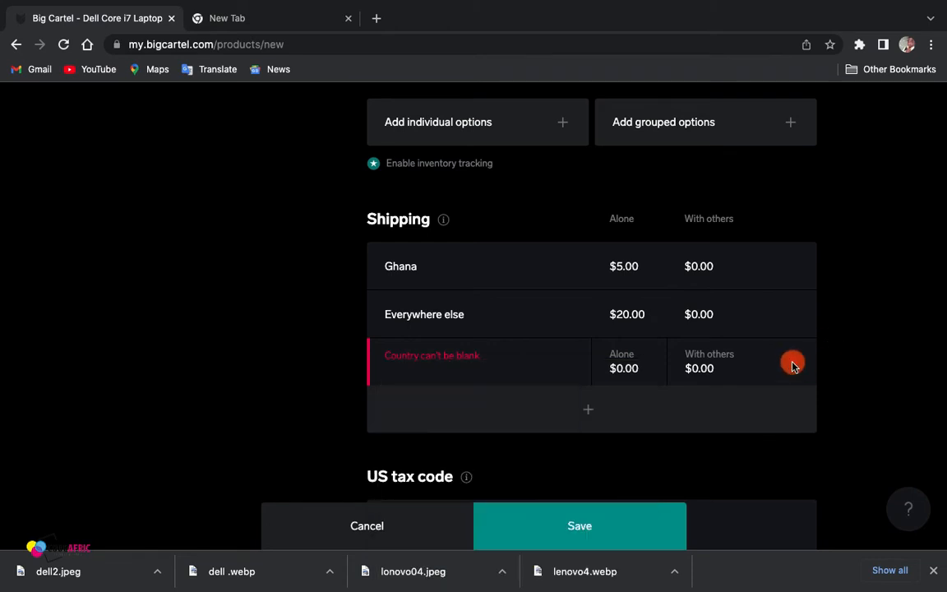
left_click(796, 368)
left_click(592, 524)
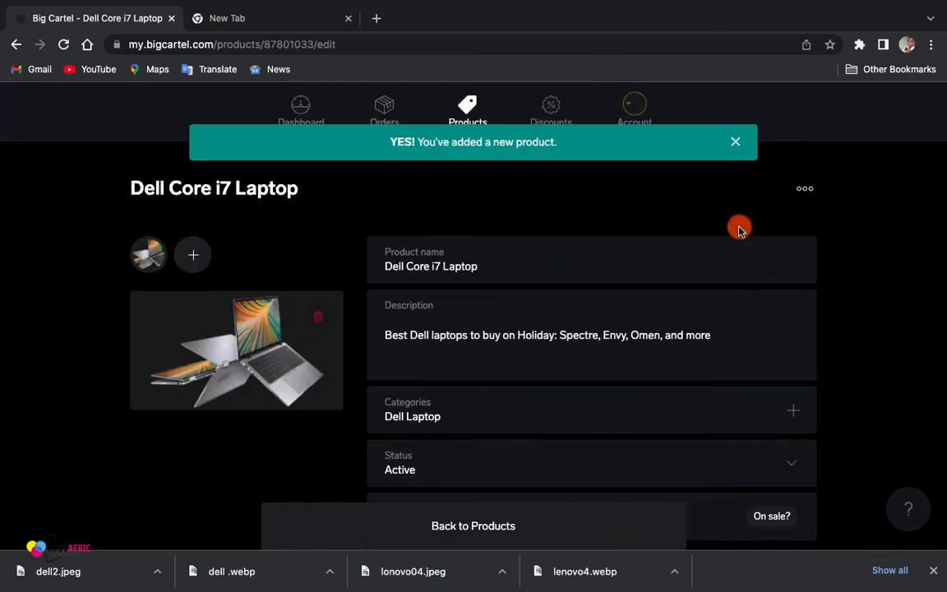
left_click(738, 145)
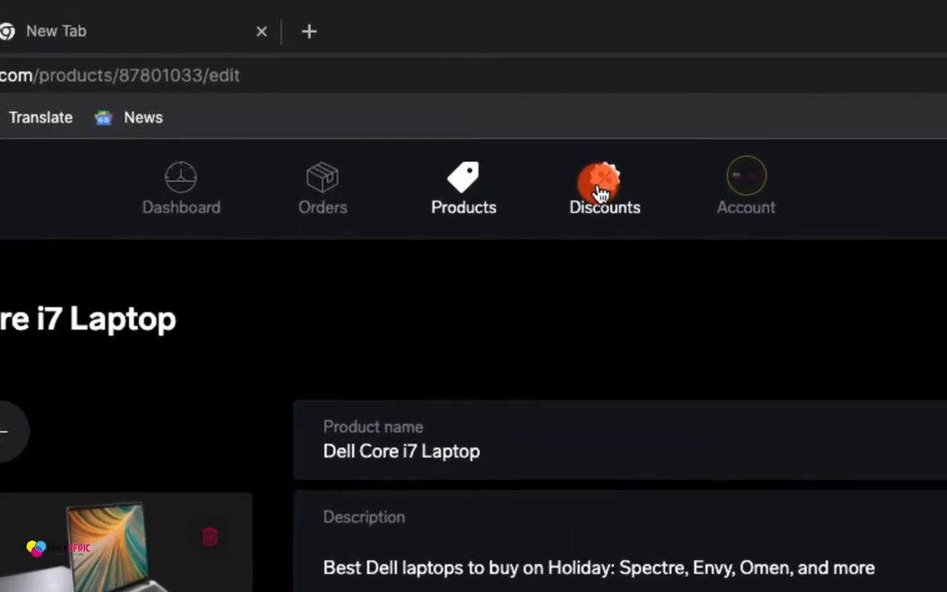
- Start a new discount and examine the choices for its order condition and the reward given to customers
left_click(553, 106)
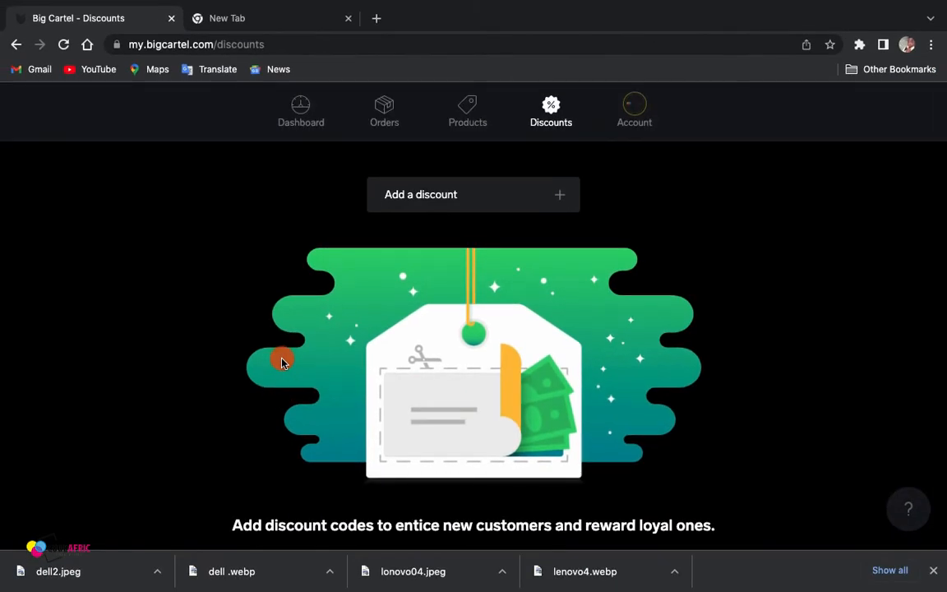
left_click(472, 204)
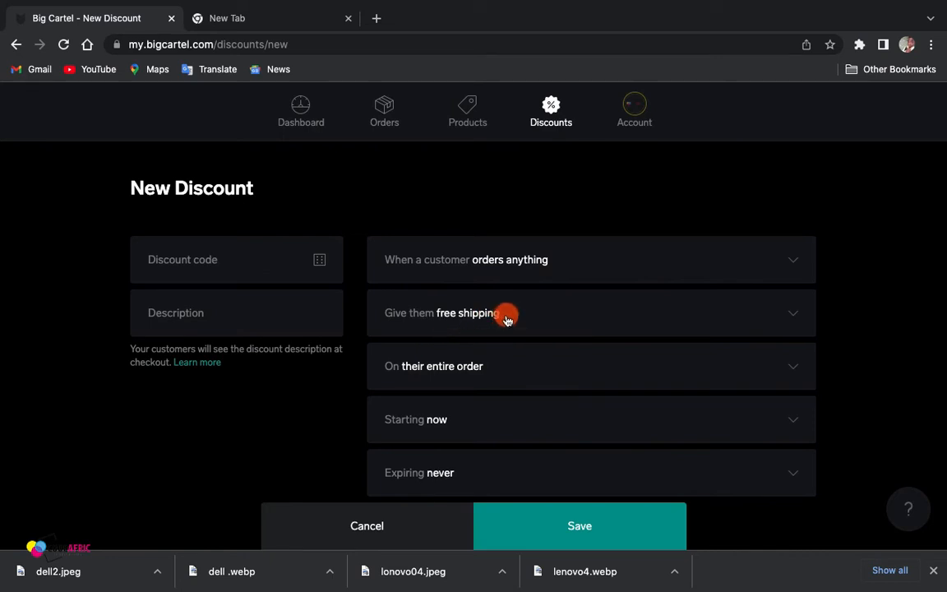
left_click(793, 305)
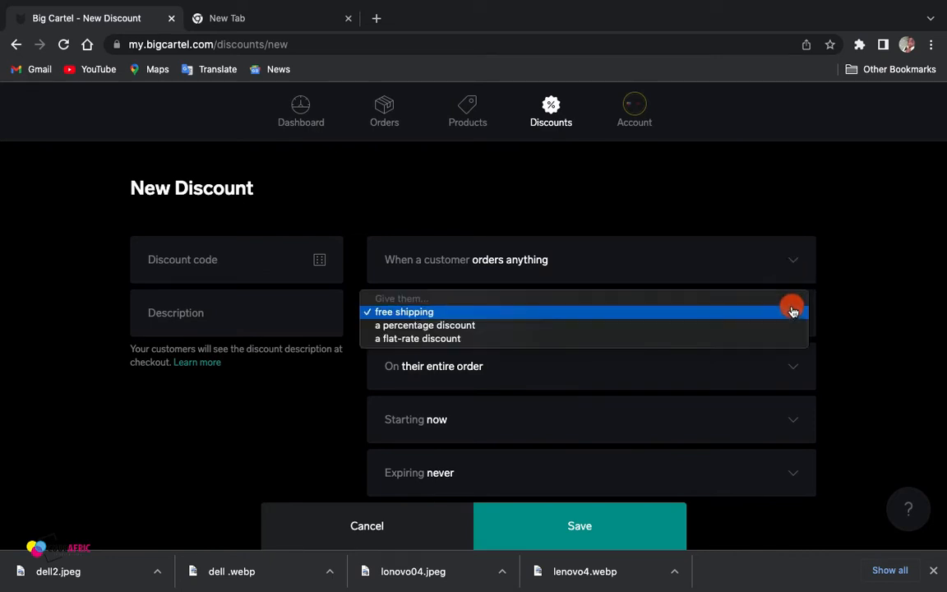
left_click(793, 257)
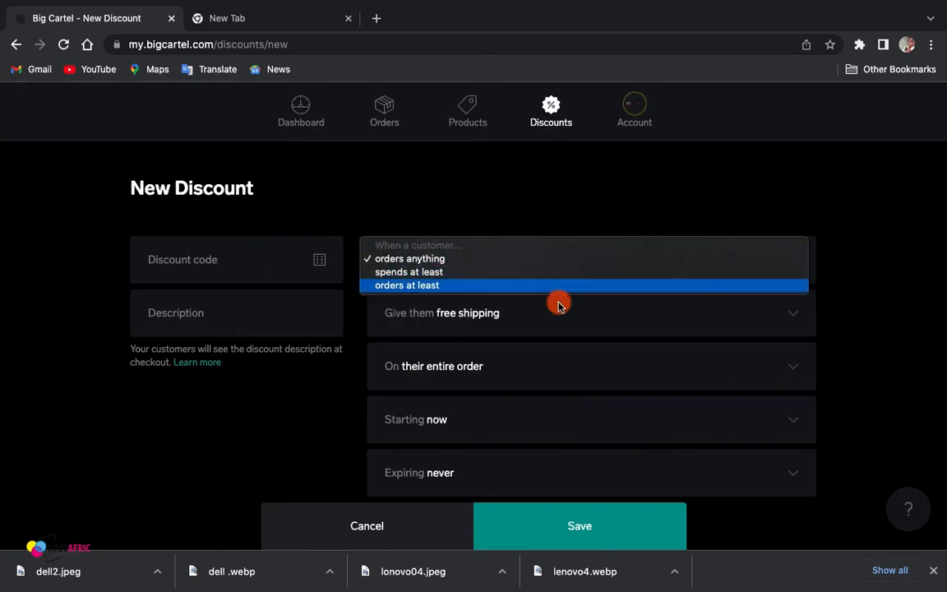
left_click(306, 417)
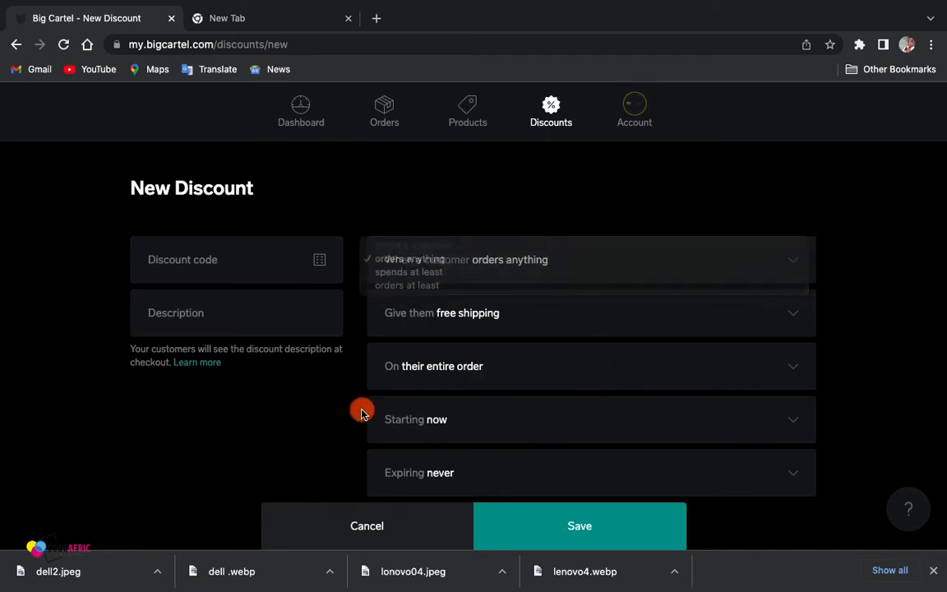
scroll(514, 473, "down", 1)
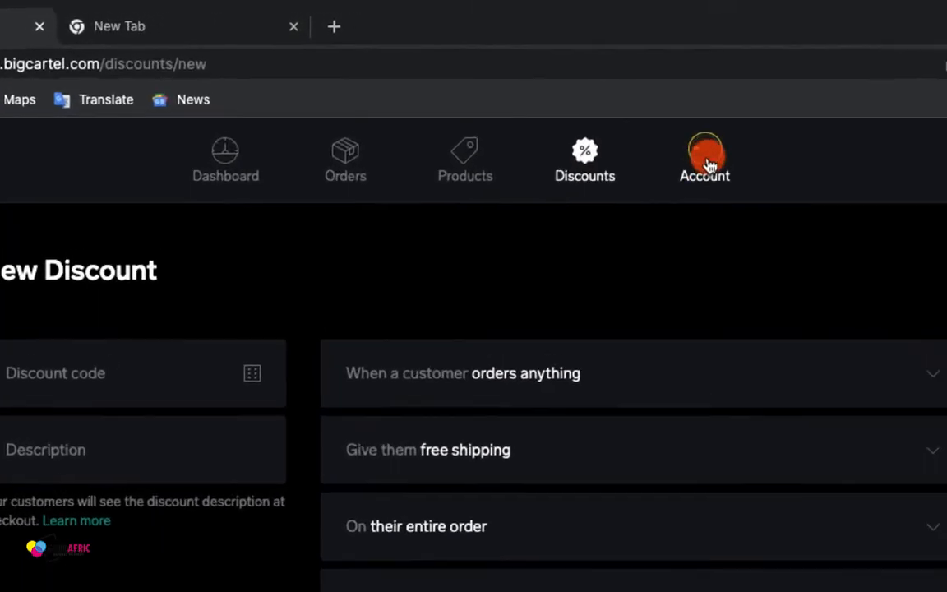
- Review the shop's details on the account page and open the codecomputer.bigcartel.com storefront
left_click(633, 105)
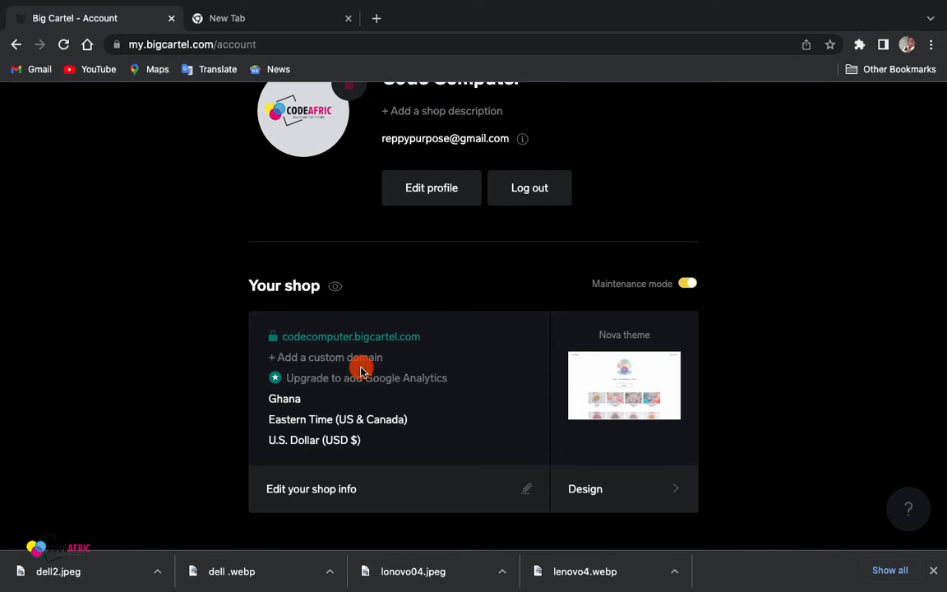
scroll(386, 361, "up", 3)
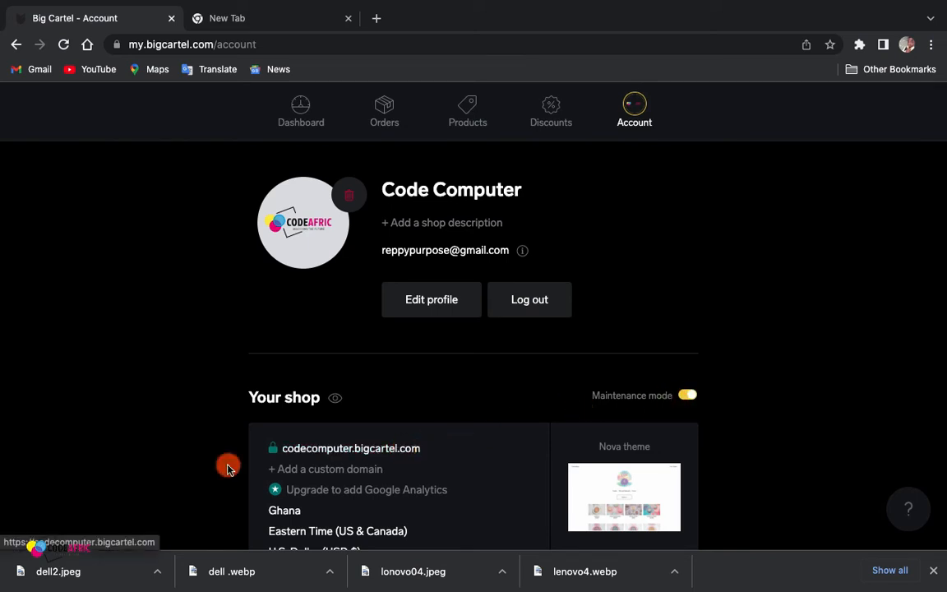
scroll(230, 423, "down", 3)
scroll(230, 424, "up", 2)
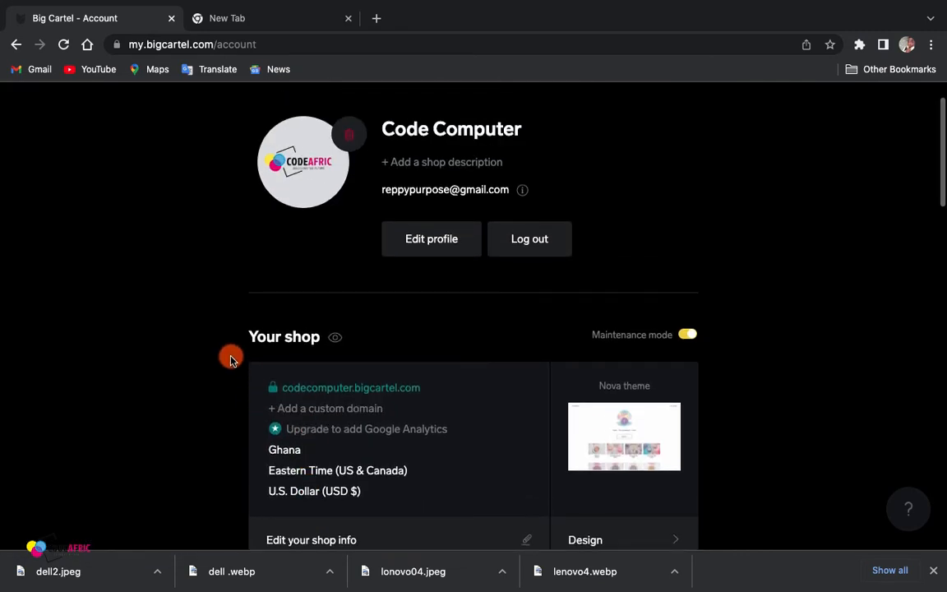
left_click(361, 394)
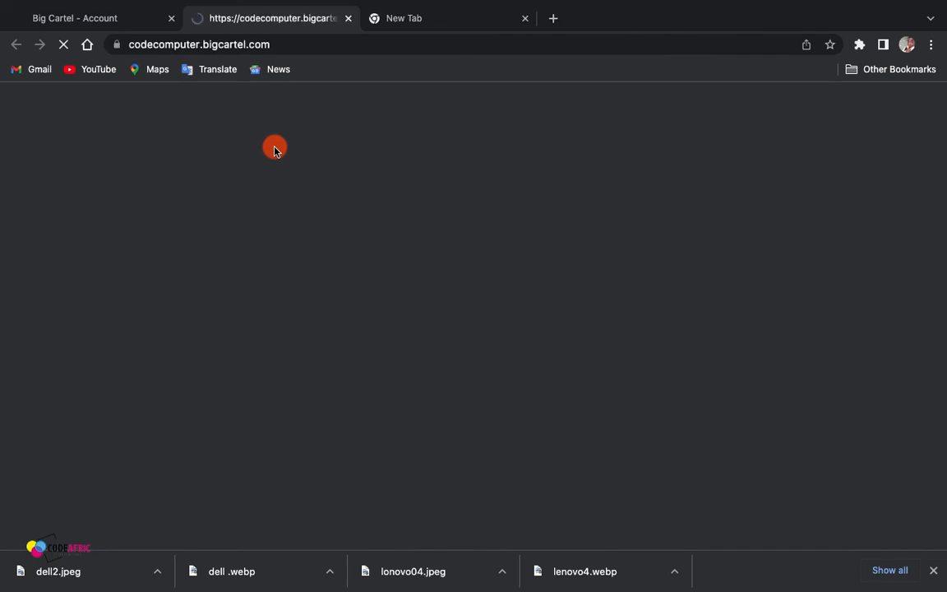
- Look through the storefront's home page, including the logo, welcome heading and image slideshow
scroll(332, 344, "down", 3)
scroll(332, 346, "down", 2)
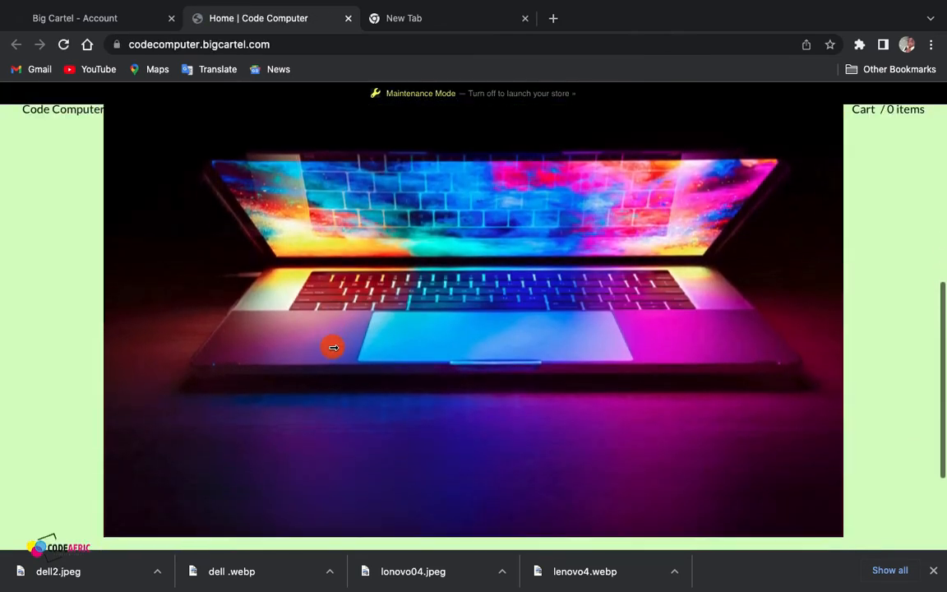
scroll(332, 346, "up", 3)
scroll(333, 347, "down", 3)
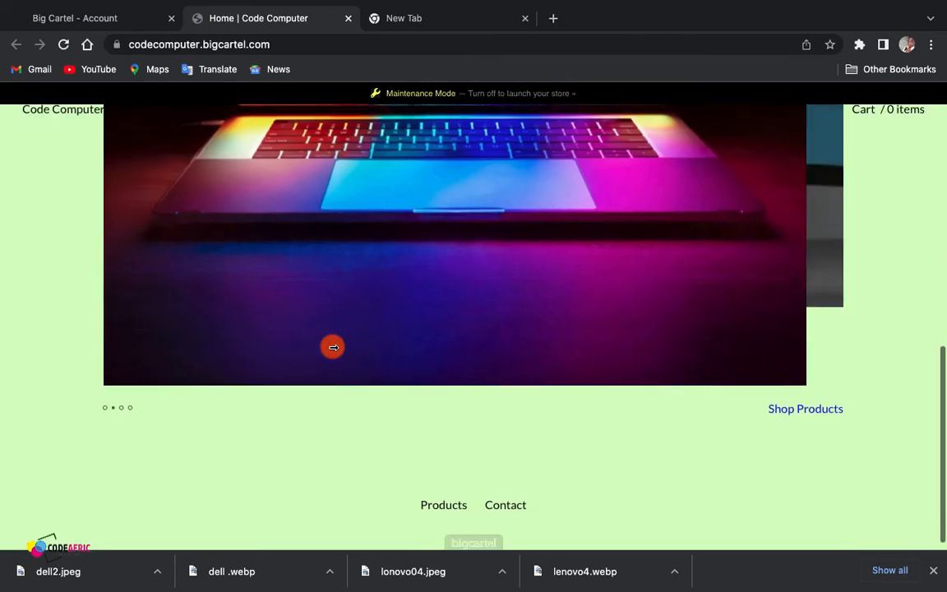
scroll(333, 347, "up", 3)
scroll(332, 346, "down", 3)
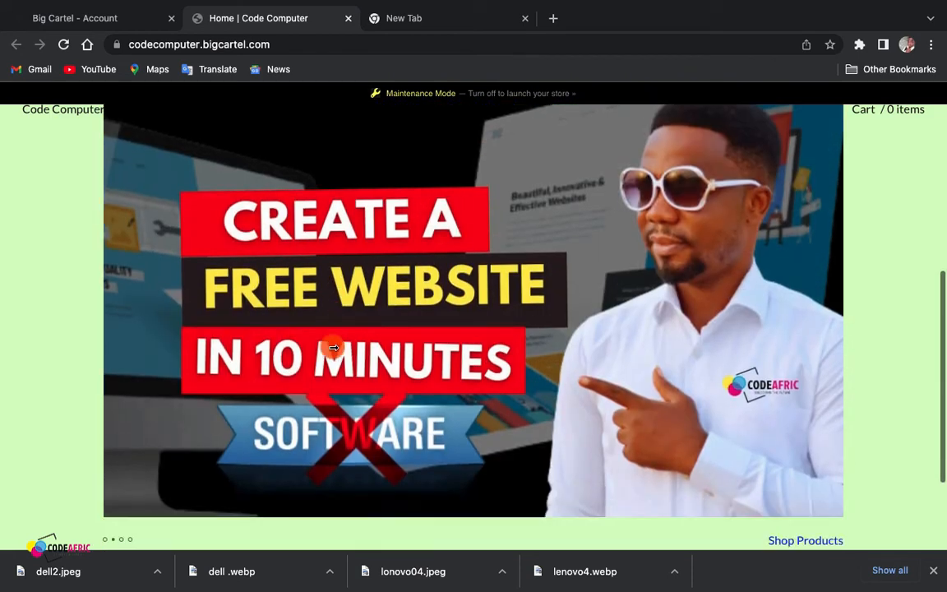
scroll(224, 438, "up", 5)
scroll(224, 438, "up", 3)
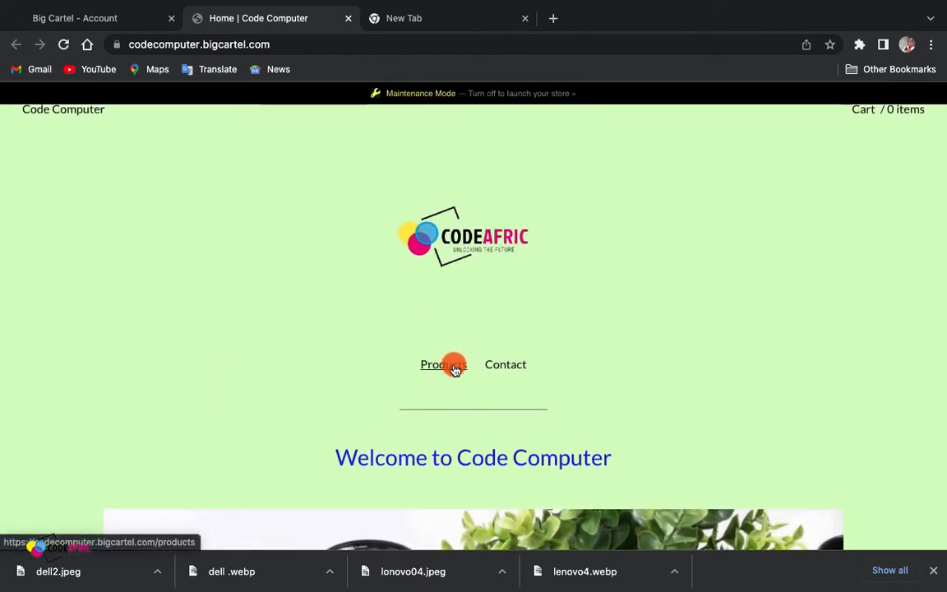
- View the storefront's product listing and examine the Lenovo Core i7 Laptop page down to its price and description
left_click(454, 367)
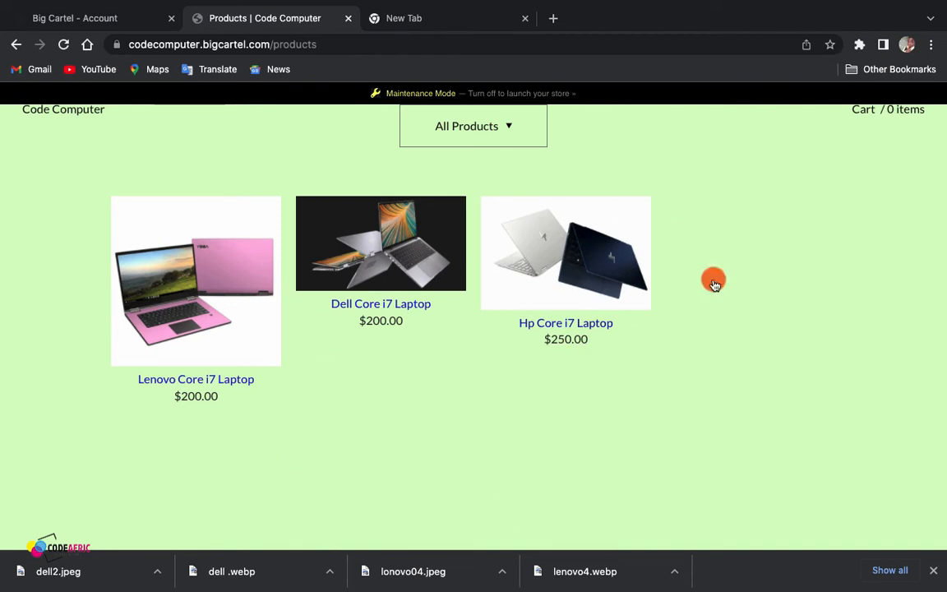
scroll(519, 396, "up", 2)
scroll(520, 395, "down", 3)
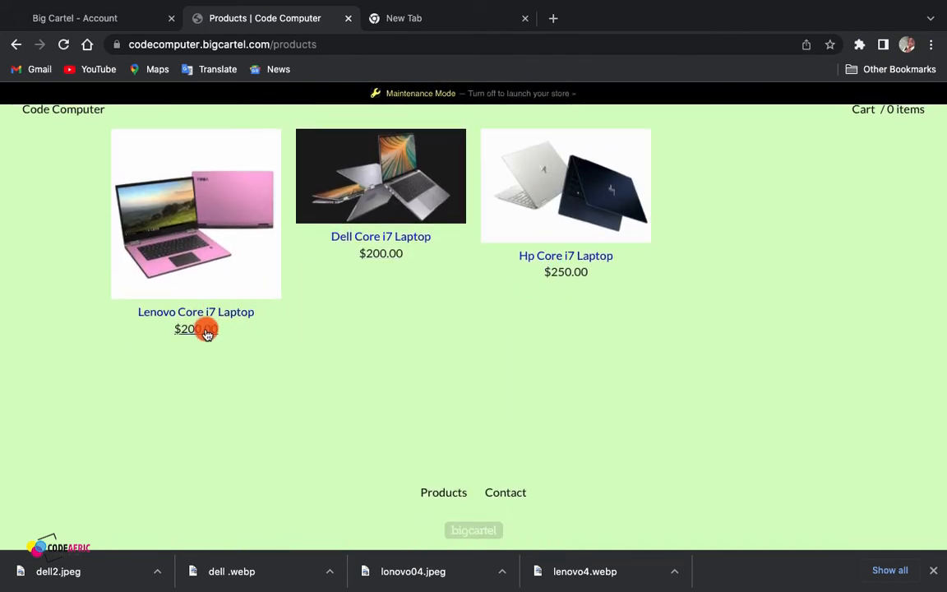
scroll(444, 378, "down", 5)
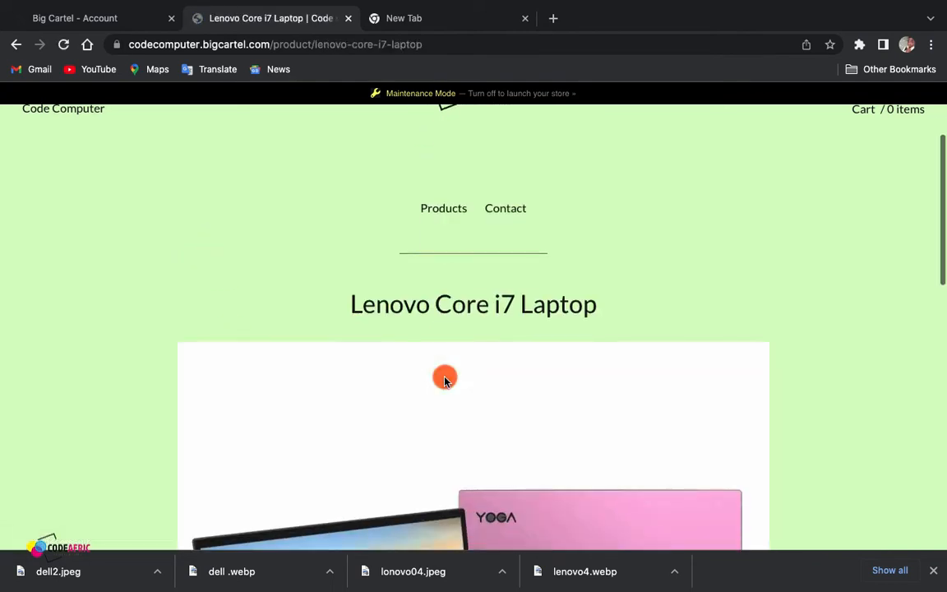
scroll(444, 378, "down", 10)
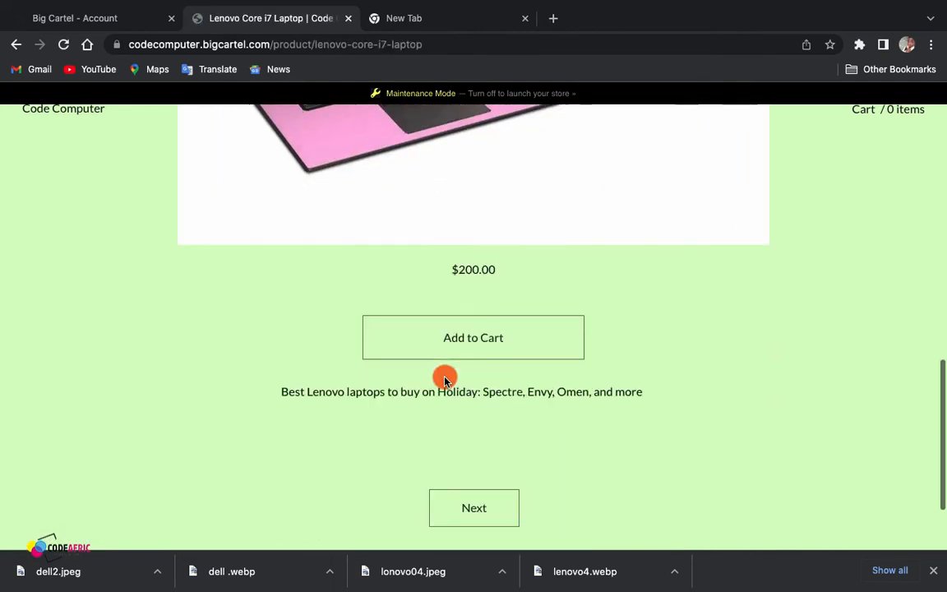
- Add the Lenovo Core i7 Laptop to the cart and review the cart's contents and checkout option
left_click(483, 238)
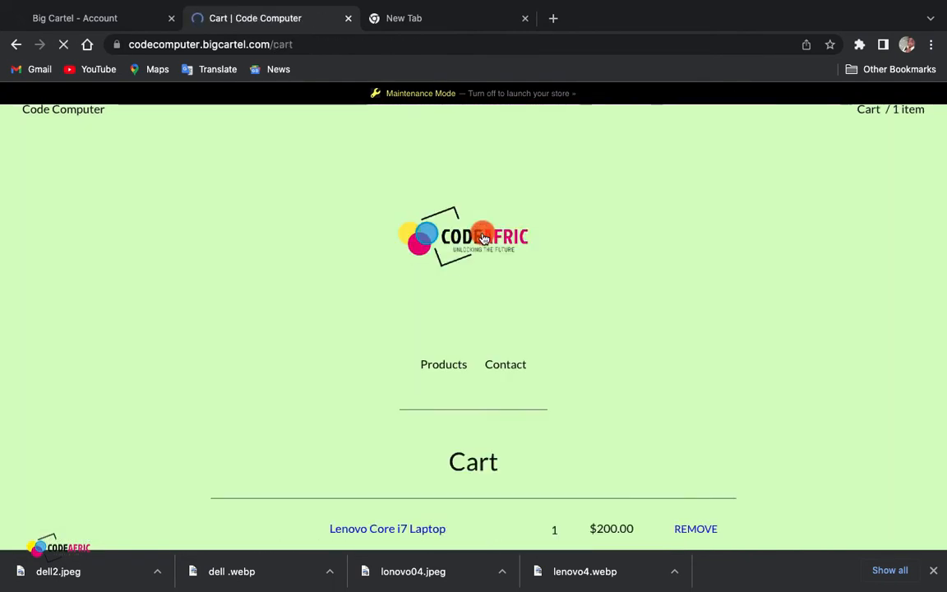
scroll(560, 374, "down", 5)
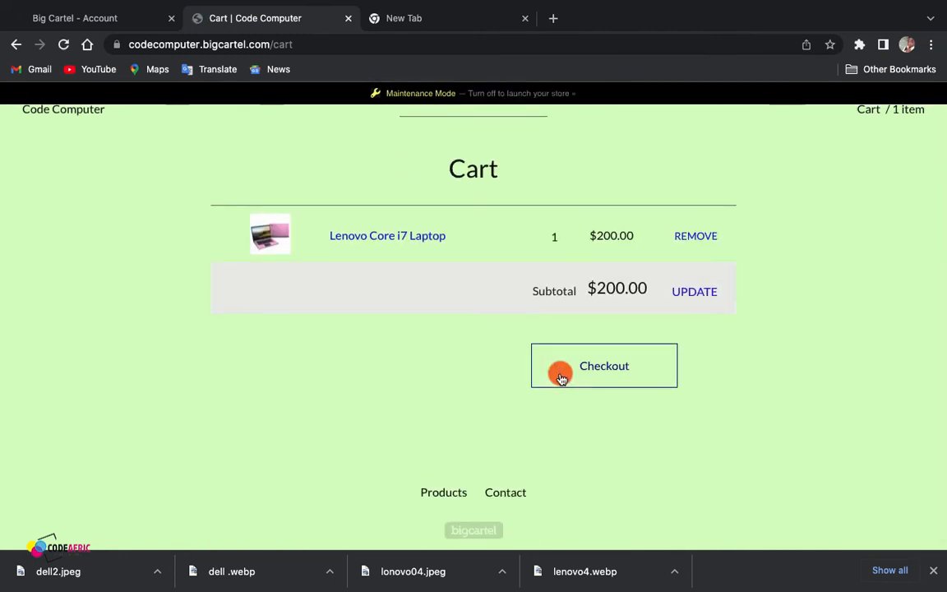
scroll(402, 319, "up", 5)
scroll(402, 319, "down", 4)
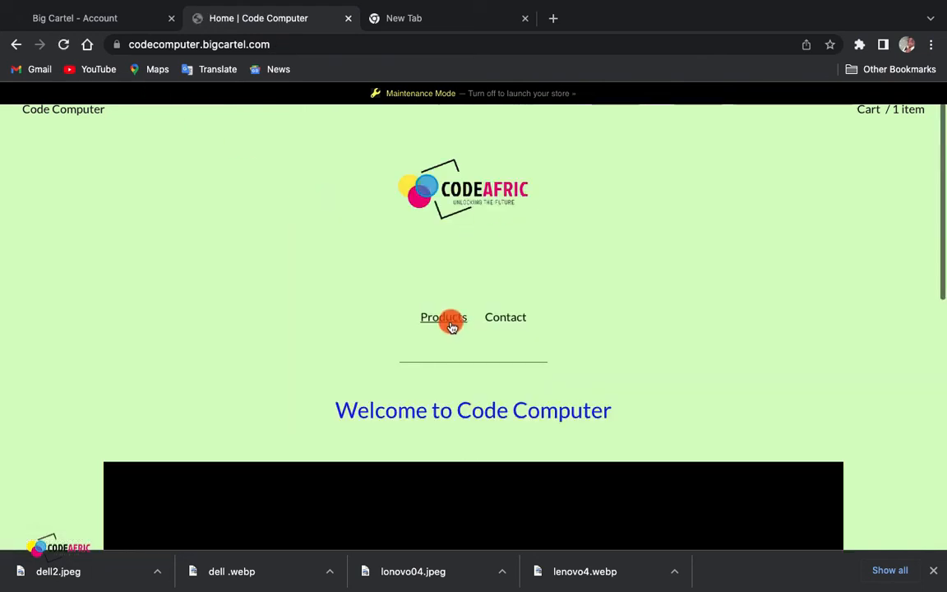
- Open the Hp Core i7 Laptop from the storefront's product listing and look over its image and price
left_click(454, 320)
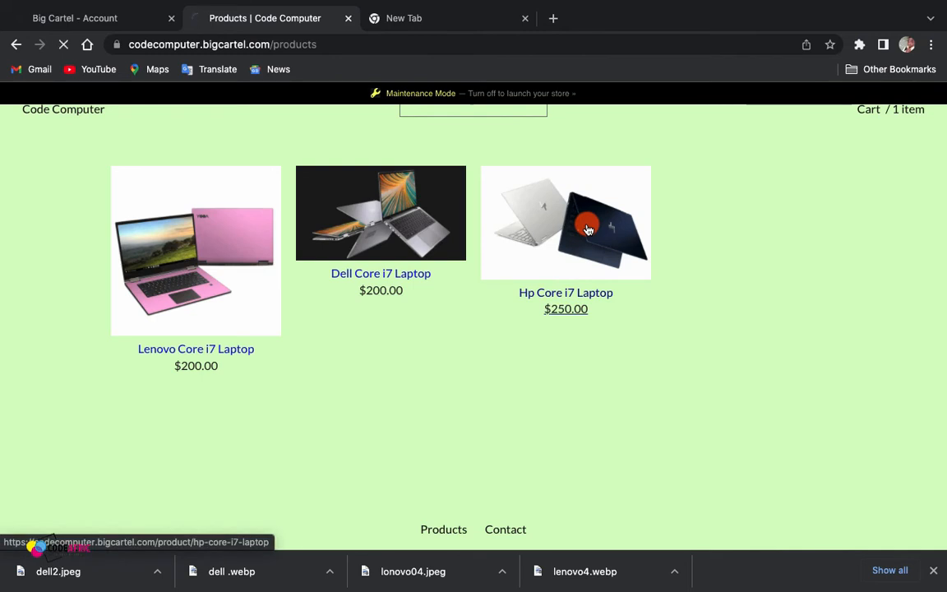
scroll(596, 362, "down", 7)
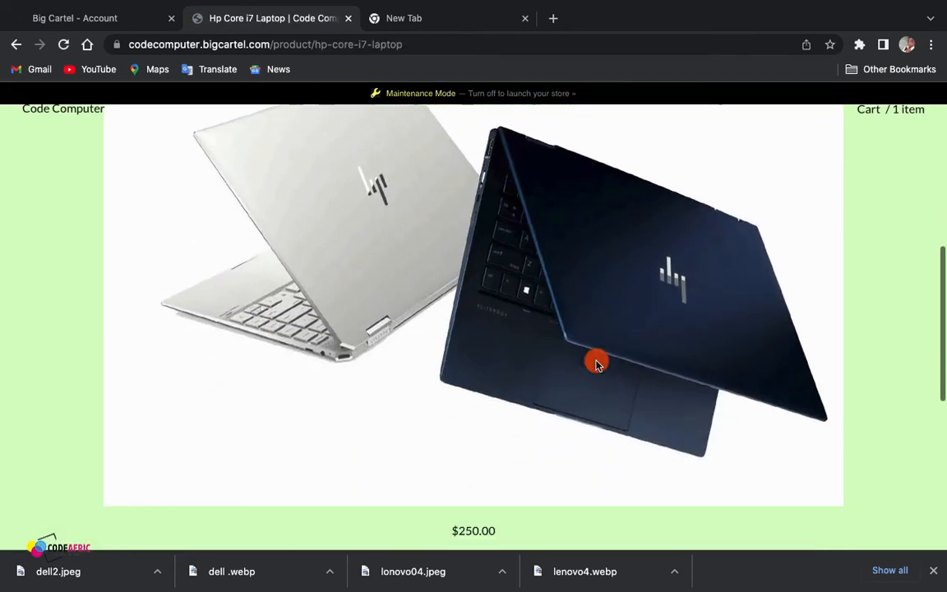
scroll(595, 361, "up", 2)
scroll(597, 363, "up", 3)
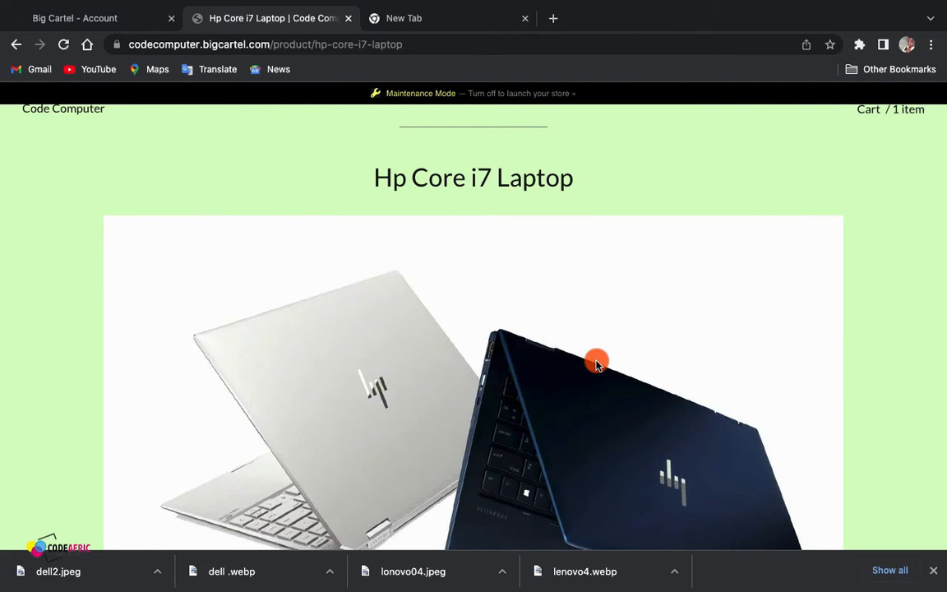
scroll(596, 359, "down", 3)
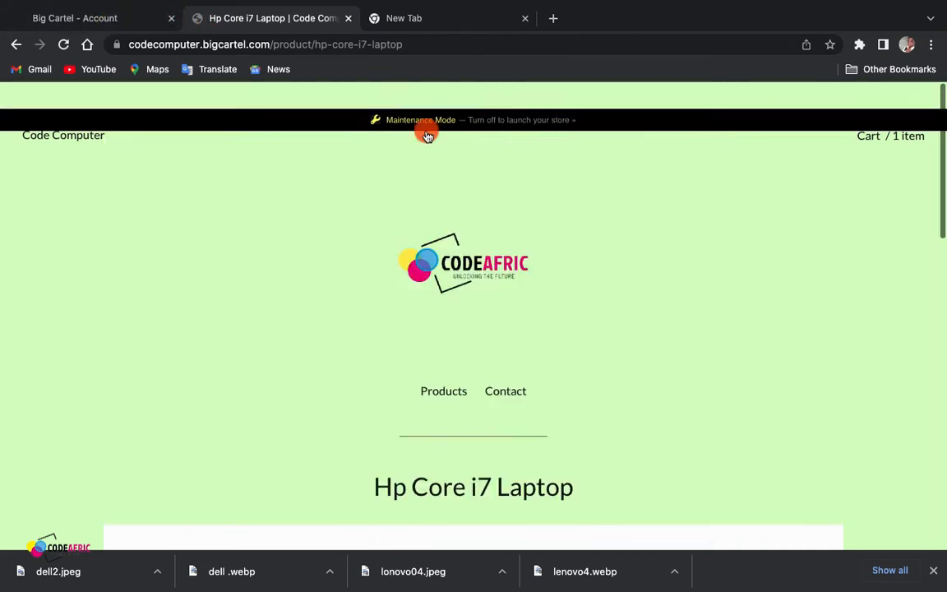
- Return to the shop's admin dashboard and review the visitor, order, conversion and revenue statistics
left_click(124, 20)
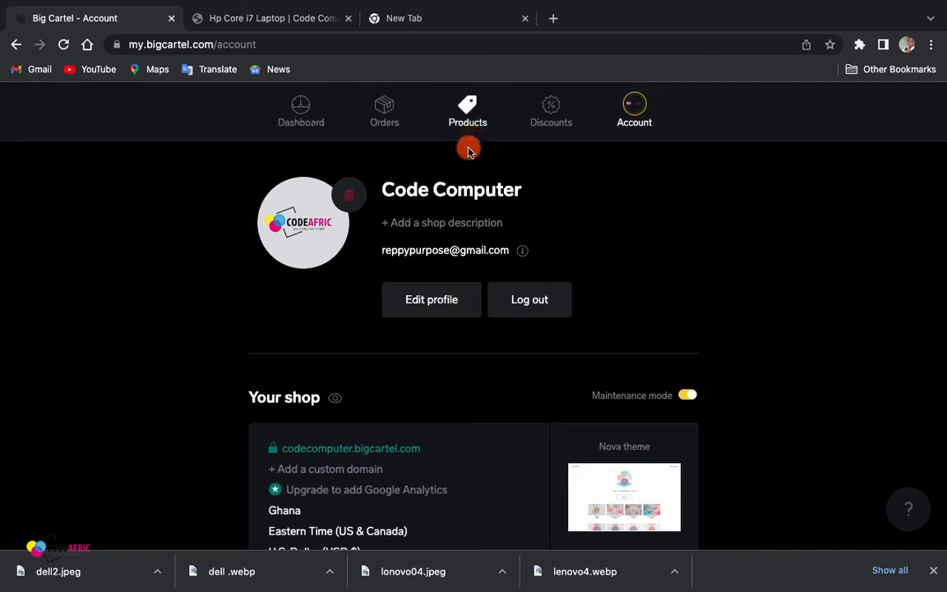
left_click(306, 122)
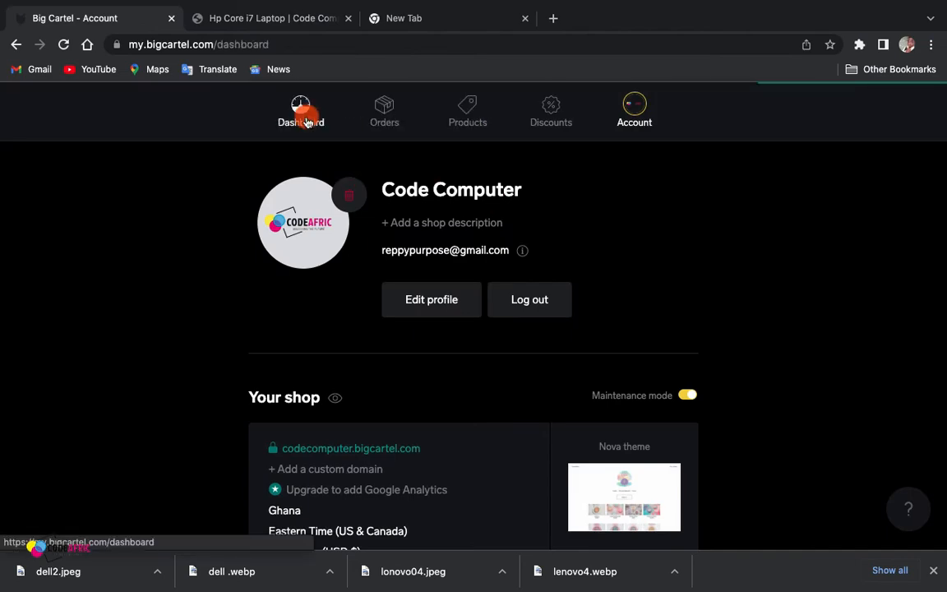
scroll(458, 287, "down", 8)
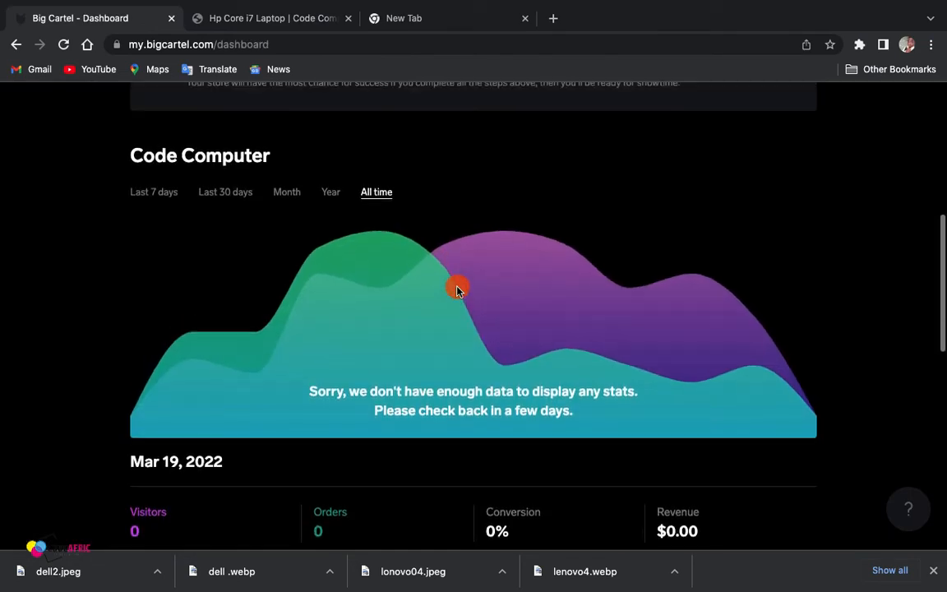
scroll(457, 289, "down", 3)
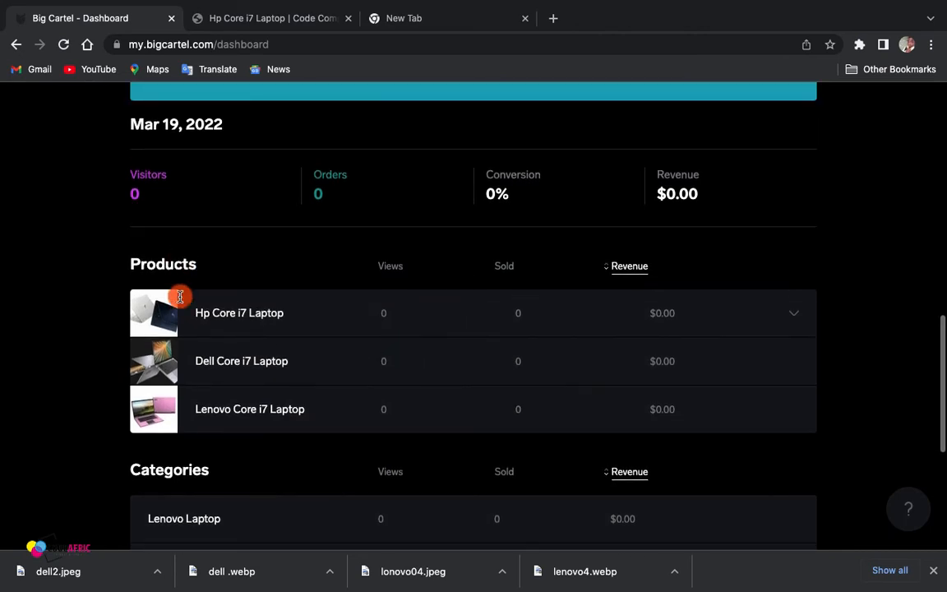
scroll(533, 427, "down", 2)
scroll(532, 424, "up", 4)
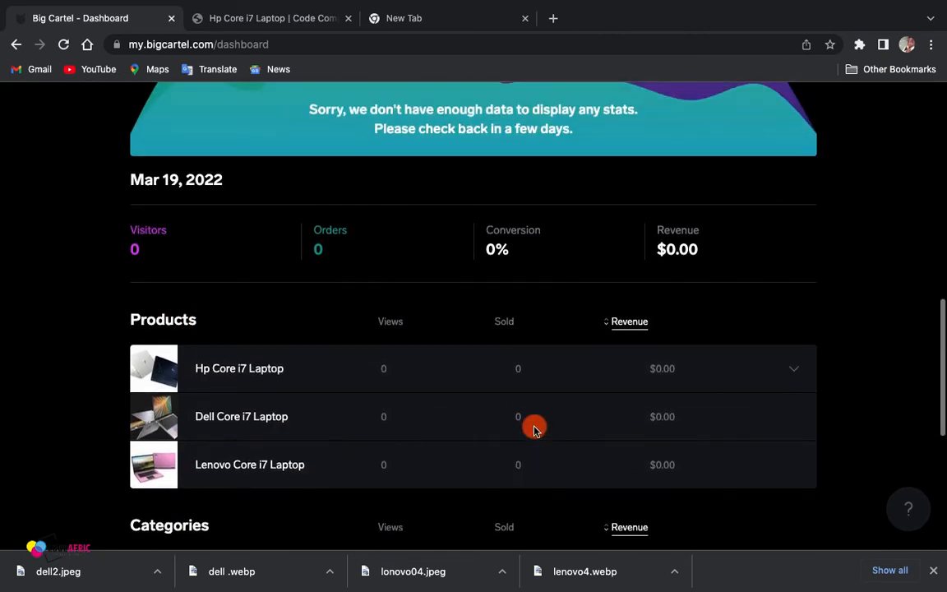
- Examine the views, sold and revenue figures for each product and category, including the expandable details of the Hp Core i7 Laptop
scroll(452, 458, "down", 10)
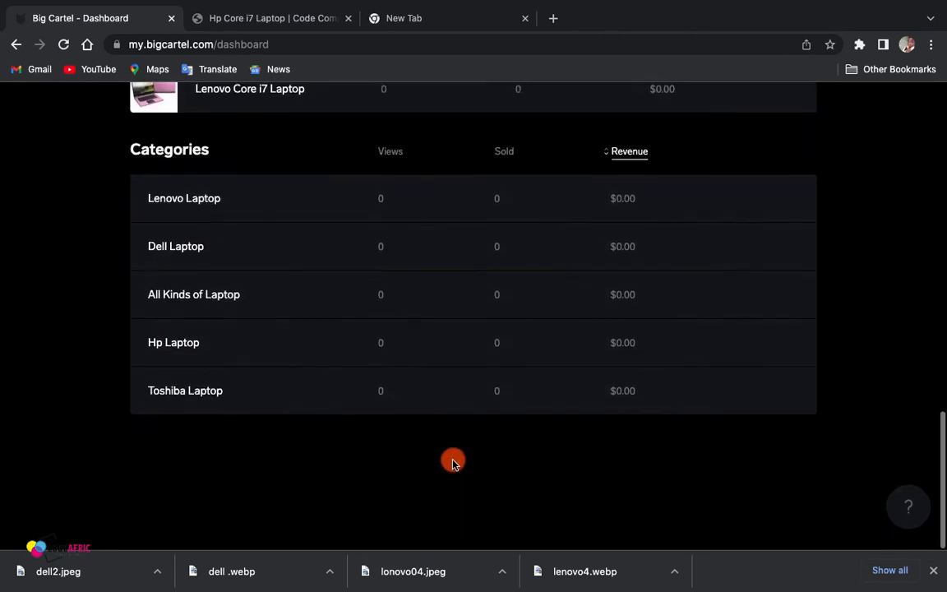
scroll(452, 458, "up", 9)
scroll(511, 466, "down", 5)
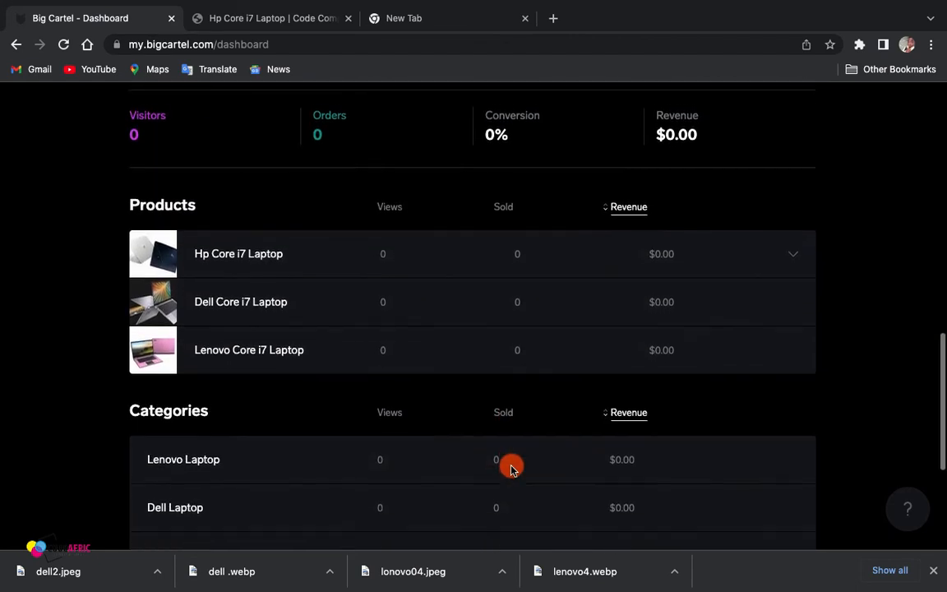
scroll(511, 467, "down", 1)
scroll(510, 467, "up", 4)
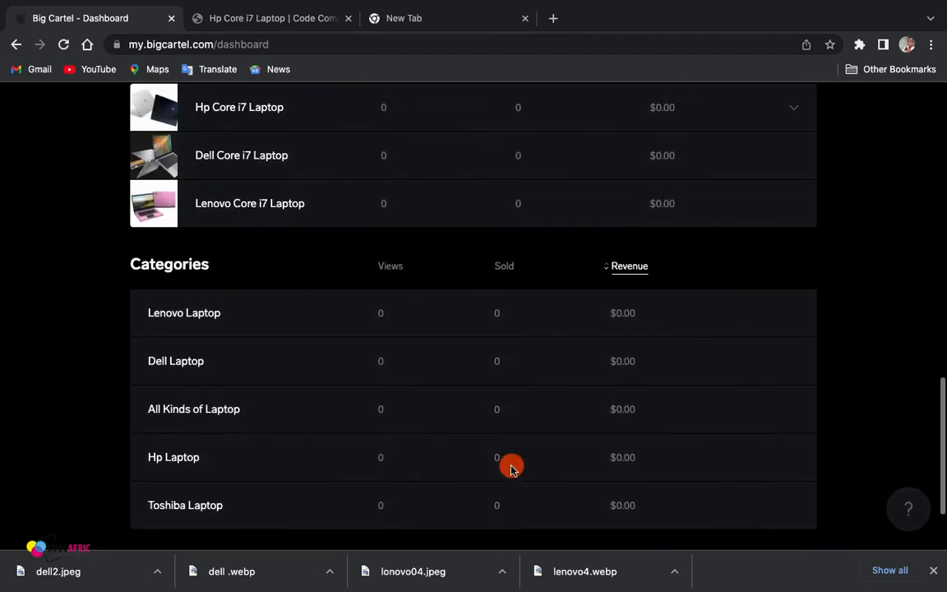
scroll(511, 467, "up", 7)
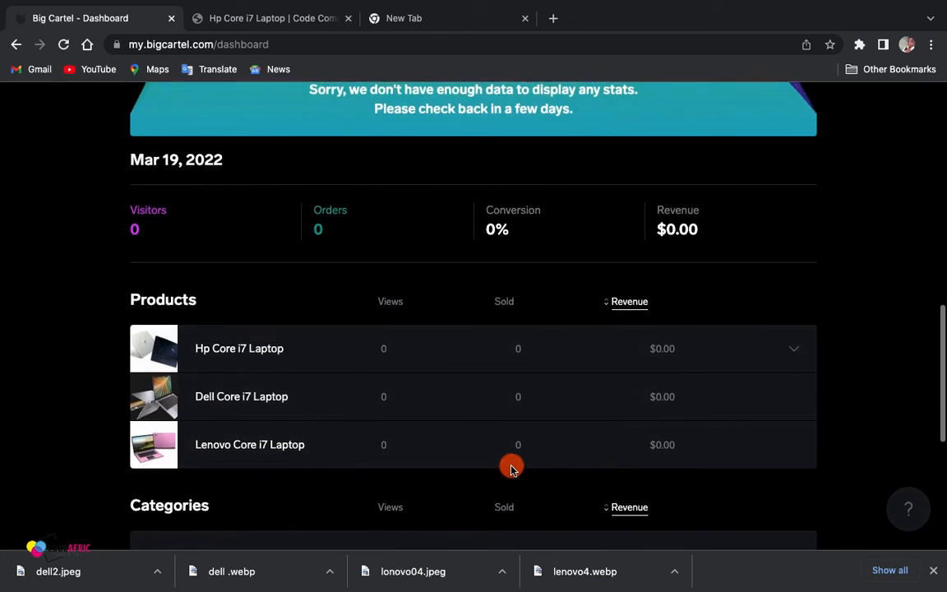
scroll(511, 467, "down", 8)
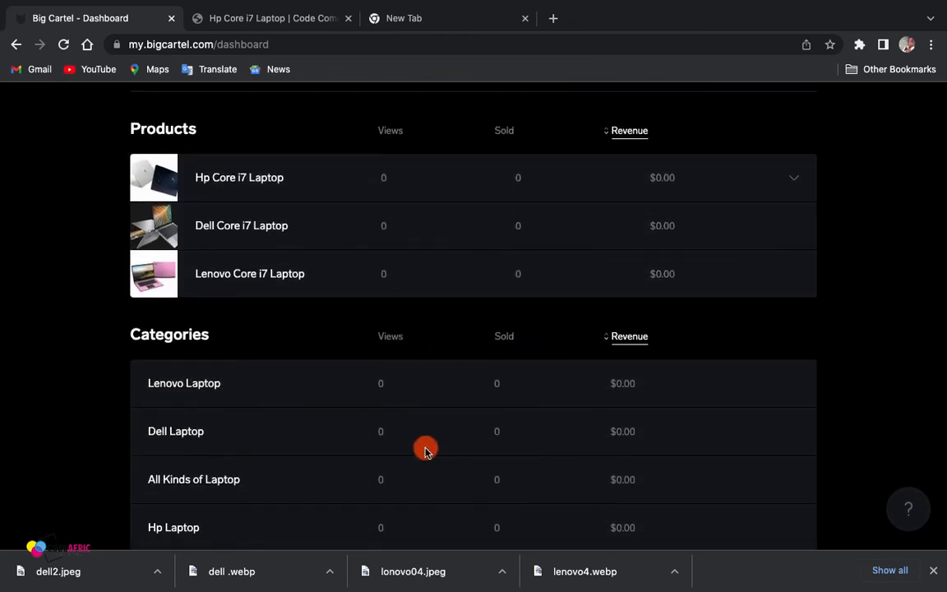
scroll(425, 448, "down", 3)
scroll(425, 446, "up", 6)
scroll(493, 432, "down", 6)
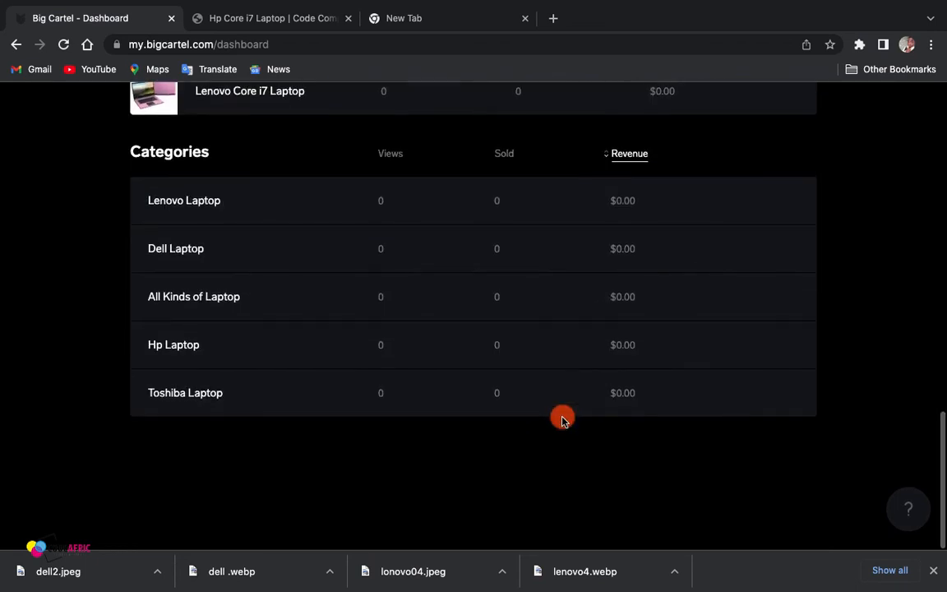
scroll(562, 418, "up", 3)
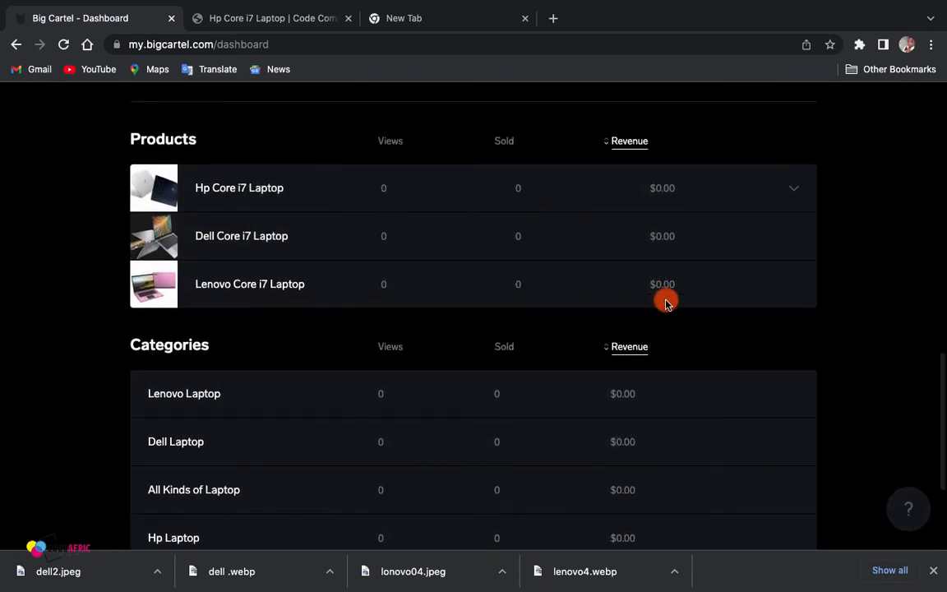
left_click(795, 195)
- Check the shop's orders page for customer orders
scroll(435, 377, "up", 10)
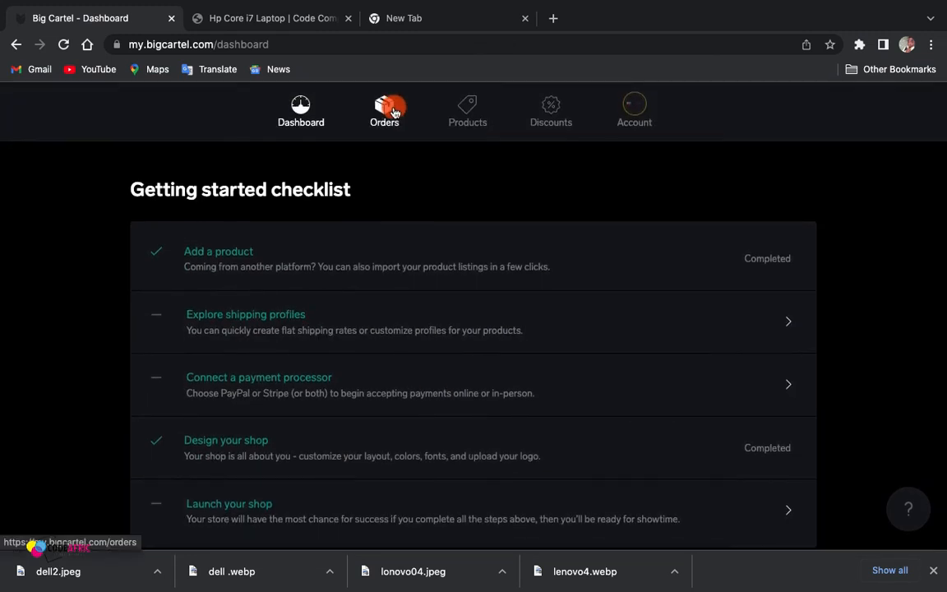
left_click(390, 111)
scroll(475, 430, "down", 2)
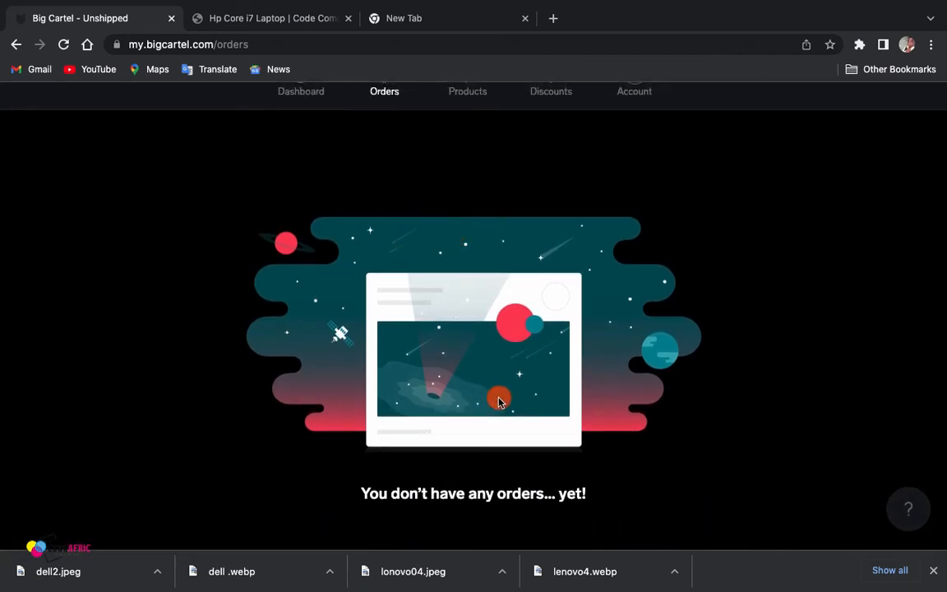
- Follow the dashboard checklist's Connect a payment processor item and find the Stripe and PayPal payment options on the account page
left_click(301, 94)
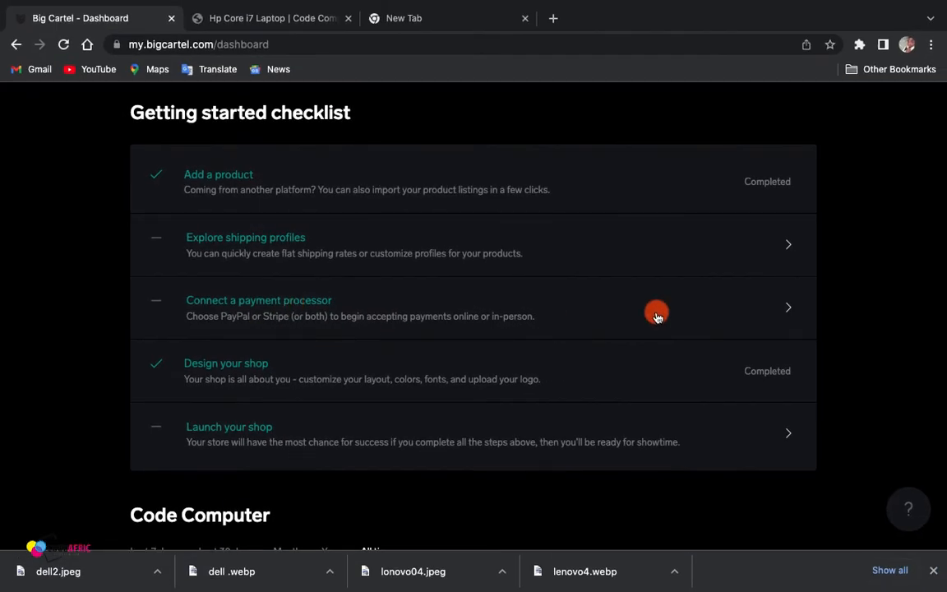
left_click(772, 307)
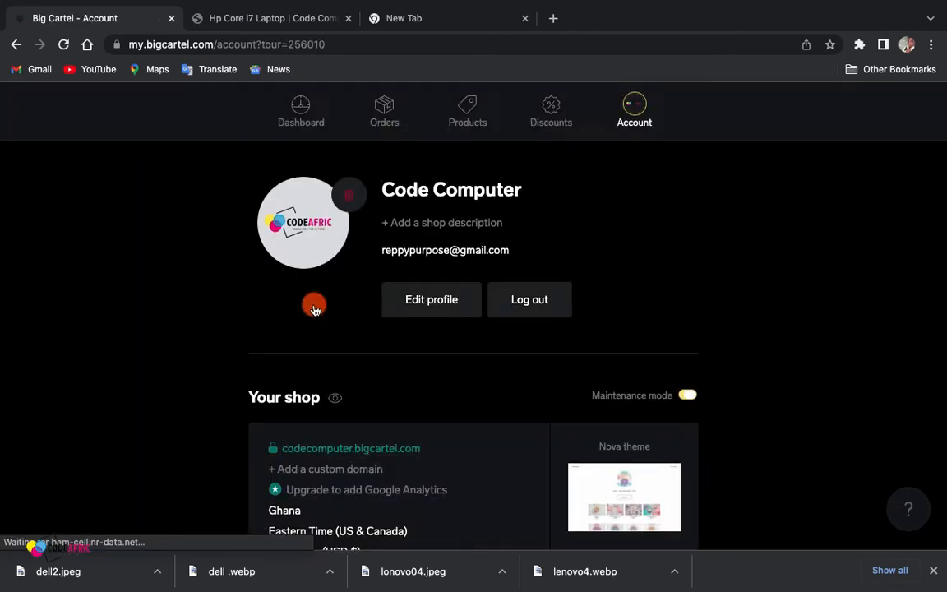
scroll(577, 433, "down", 10)
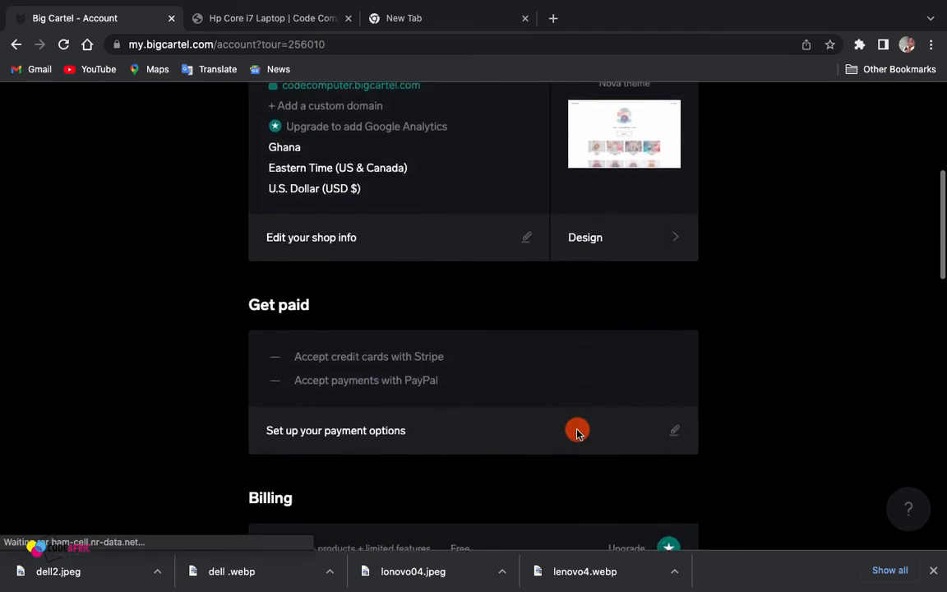
scroll(576, 433, "up", 8)
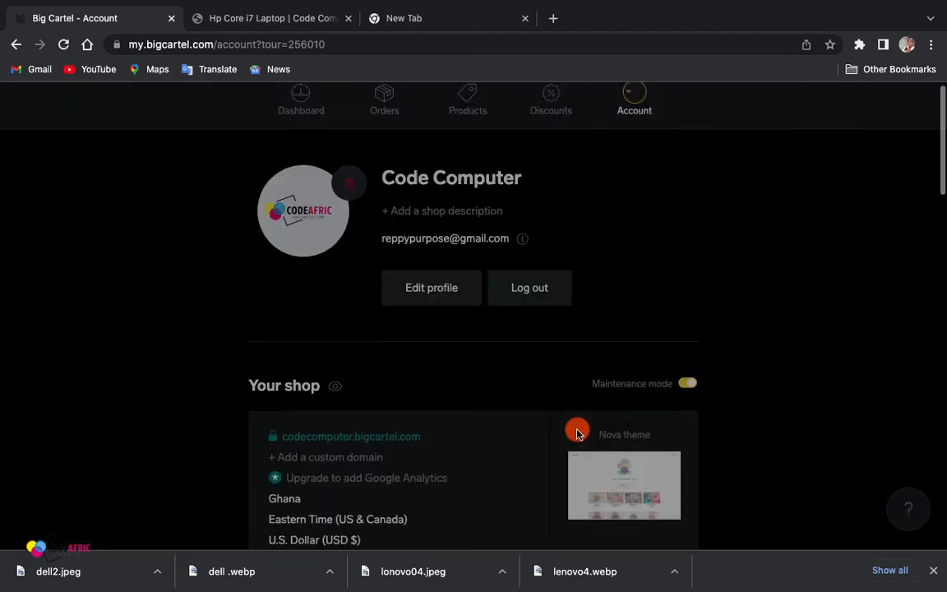
scroll(576, 433, "down", 2)
scroll(580, 435, "down", 2)
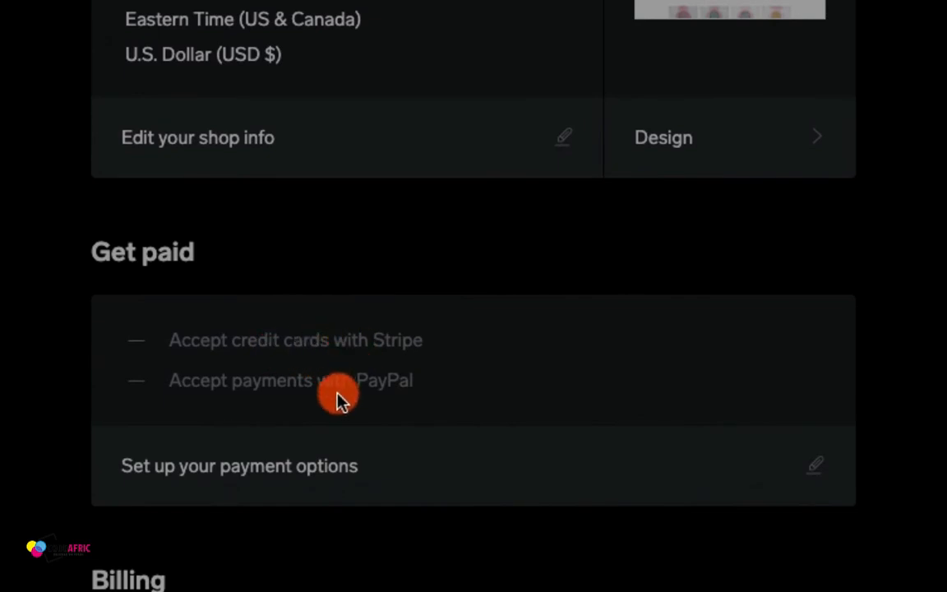
left_click(325, 466)
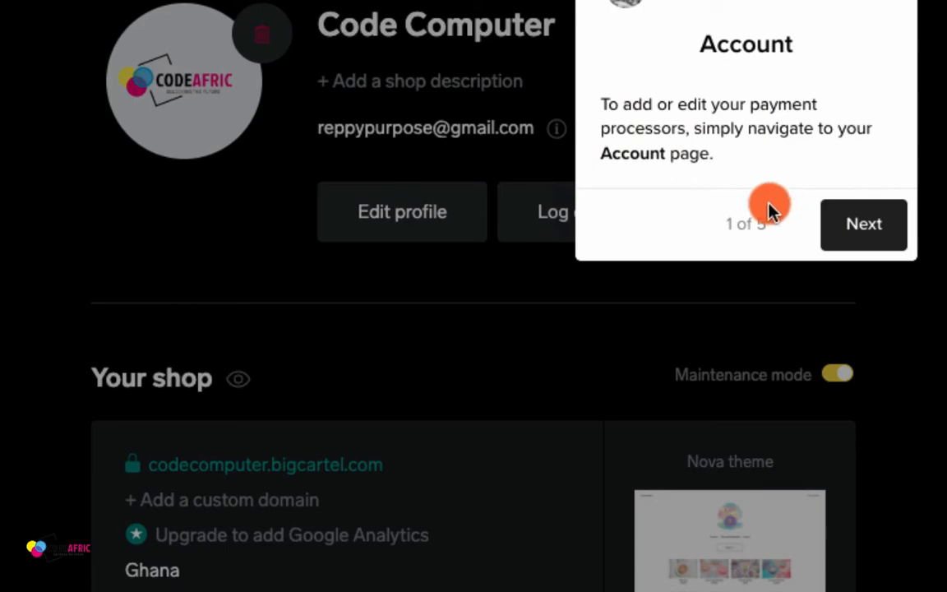
- Look through the account page's billing, shipping profiles and preferences sections, and return to the Get paid section
scroll(269, 585, "down", 20)
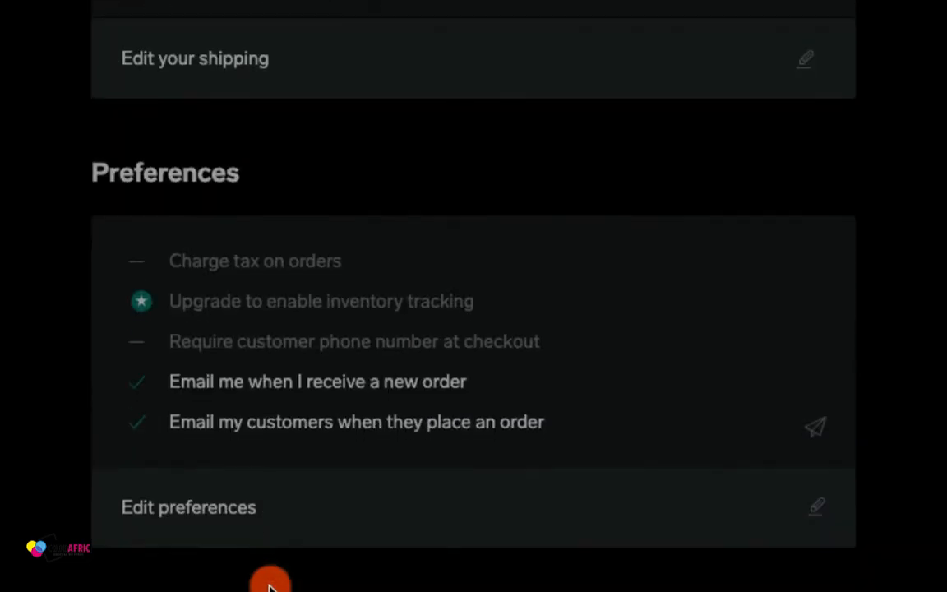
scroll(269, 586, "down", 4)
scroll(269, 585, "up", 15)
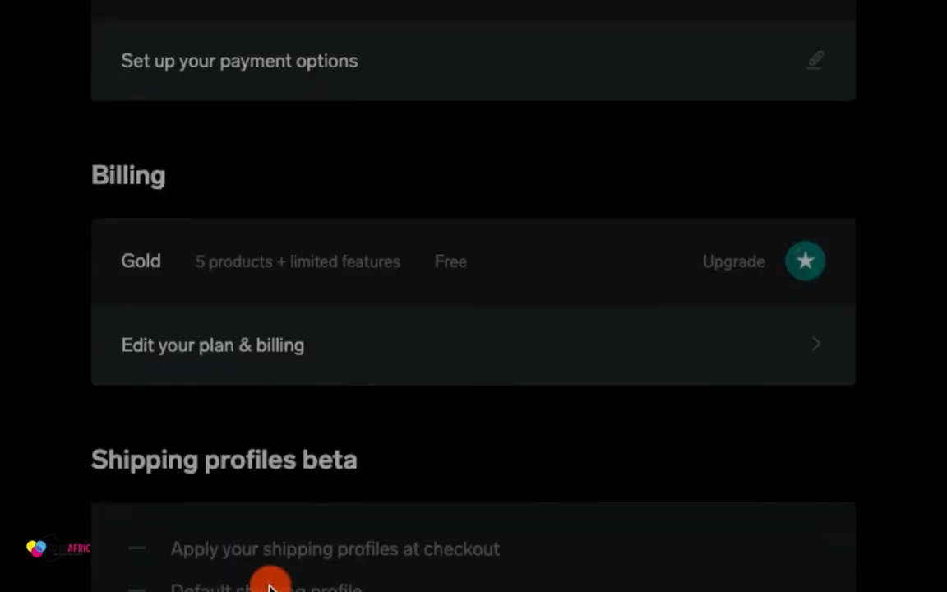
scroll(402, 337, "up", 3)
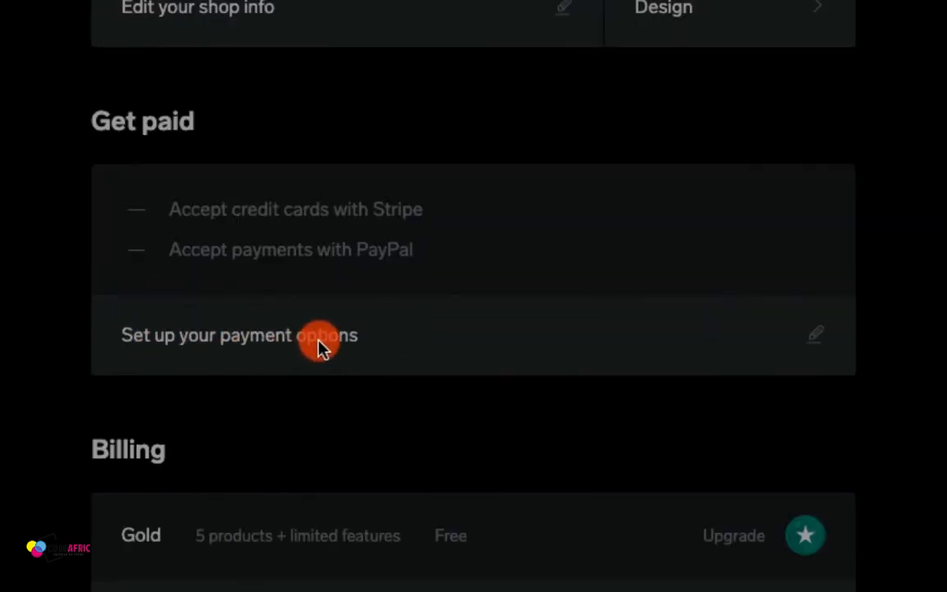
scroll(316, 343, "up", 7)
scroll(319, 345, "up", 1)
scroll(353, 507, "down", 8)
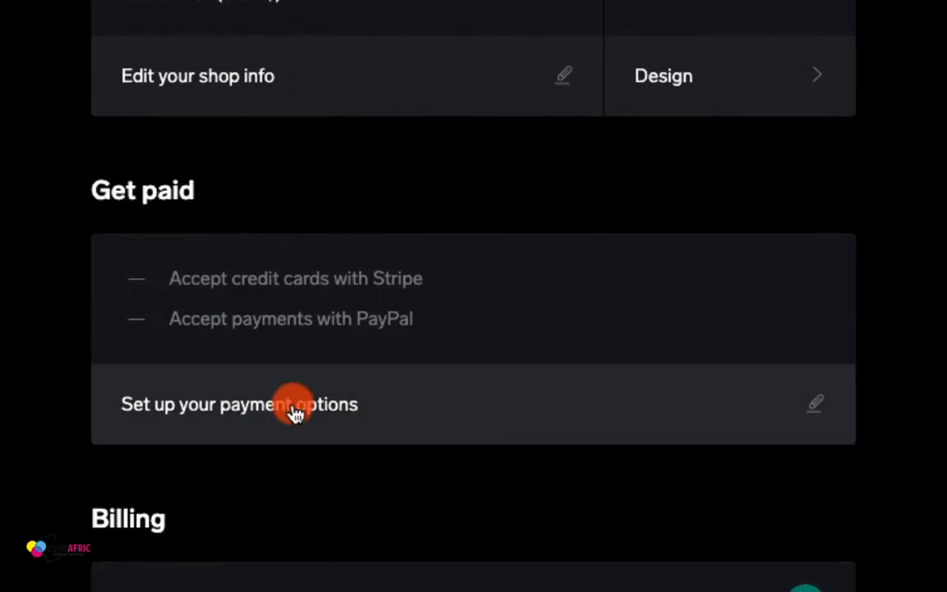
- Open the payment options setup, follow Stripe's Notify me offer and examine its page of available countries
left_click(296, 411)
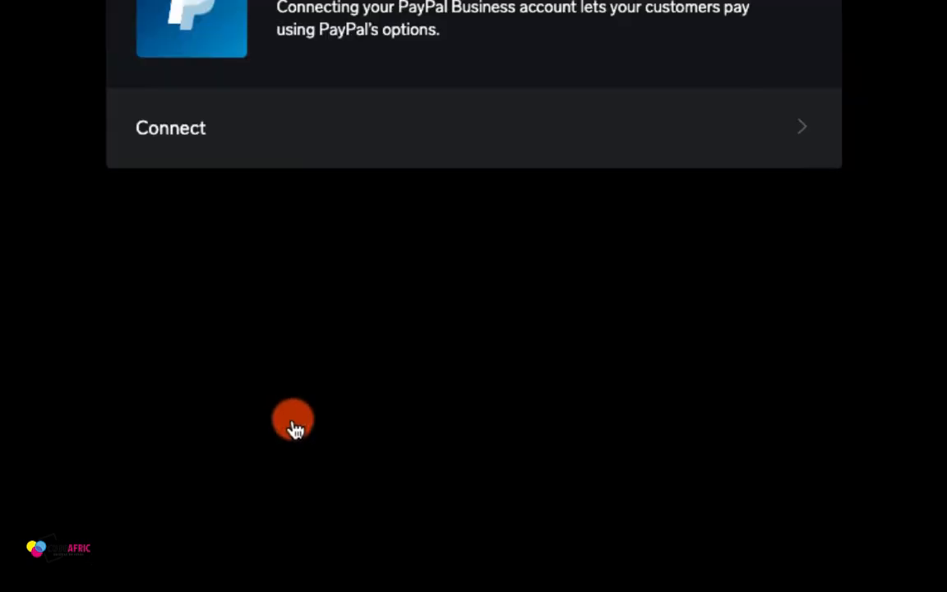
scroll(419, 532, "up", 5)
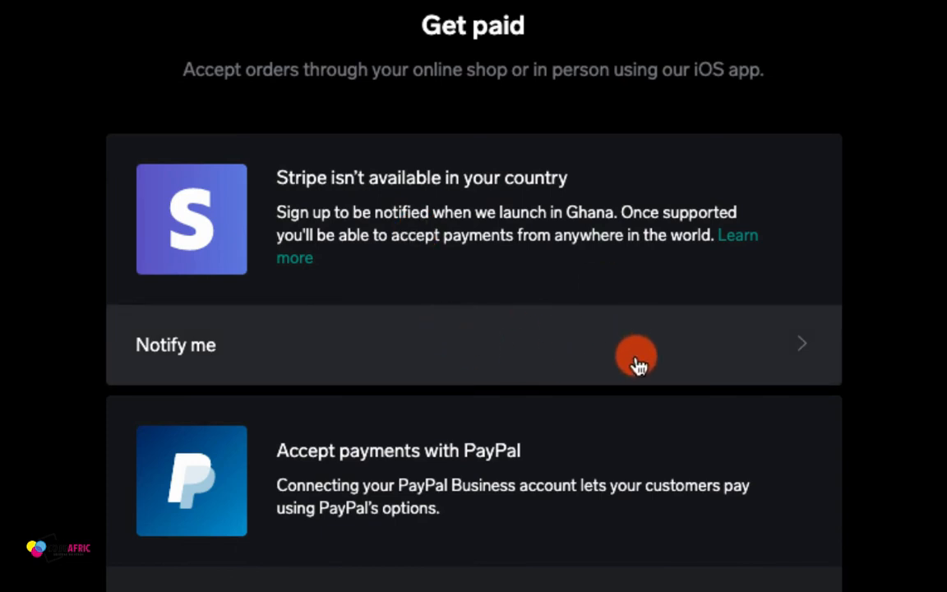
left_click(784, 358)
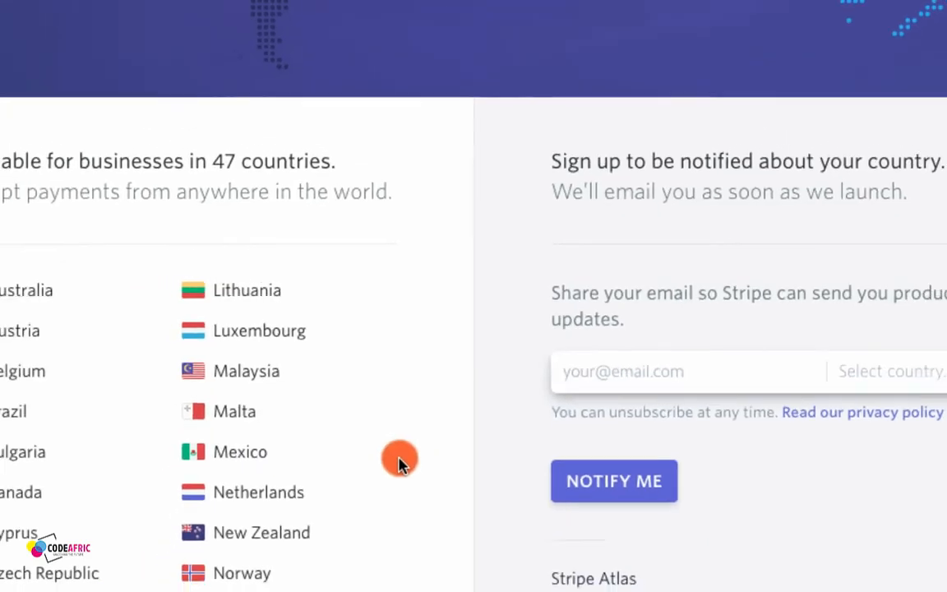
scroll(423, 406, "up", 5)
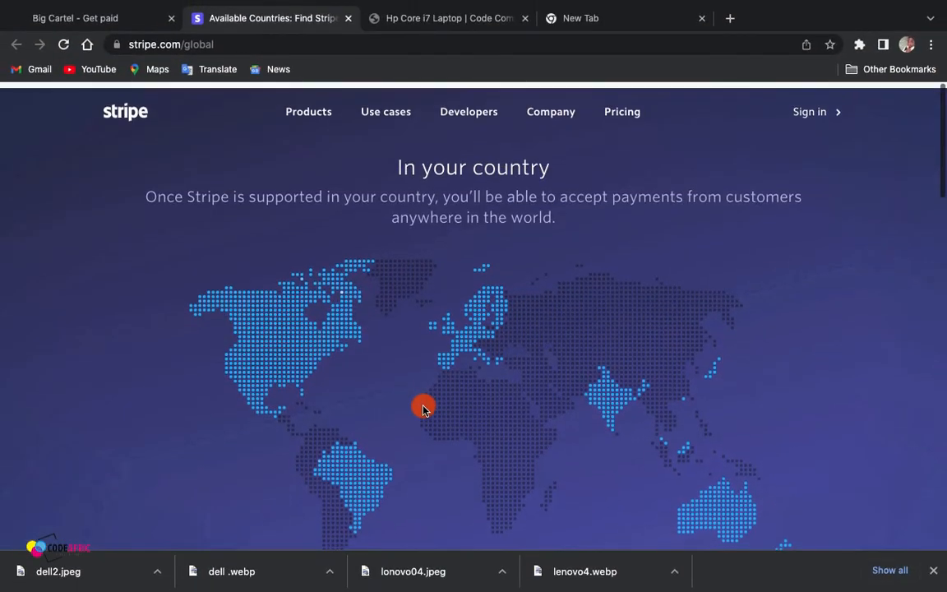
- Fill in Stripe's launch notification form with the contact e-mail address and Ghana as the country
scroll(422, 409, "down", 3)
scroll(617, 271, "up", 3)
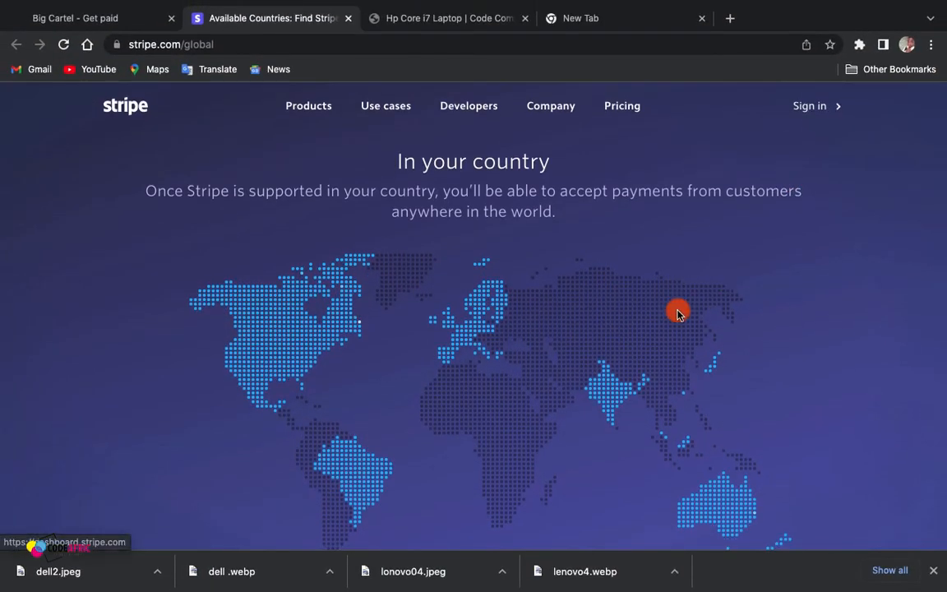
scroll(677, 313, "down", 10)
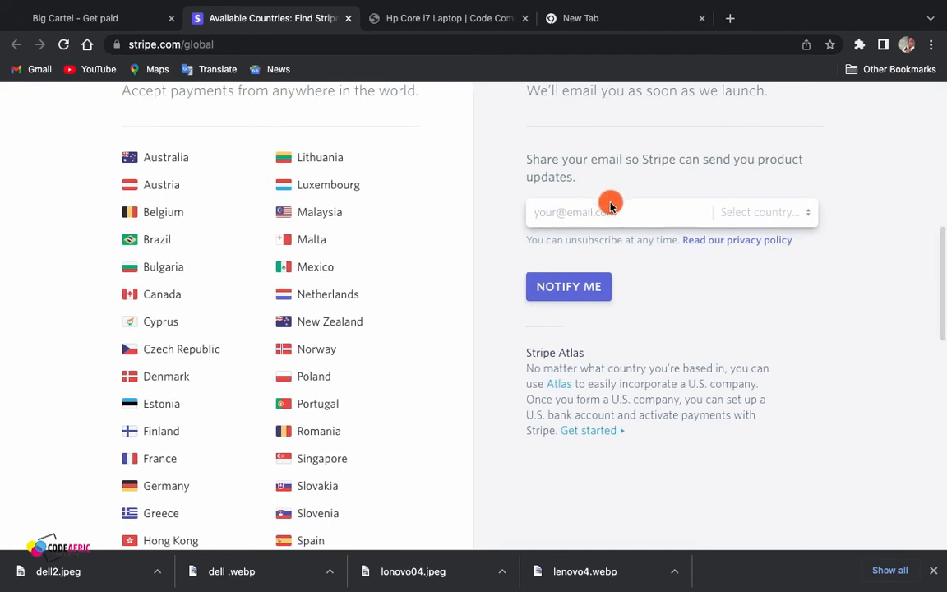
left_click(611, 205)
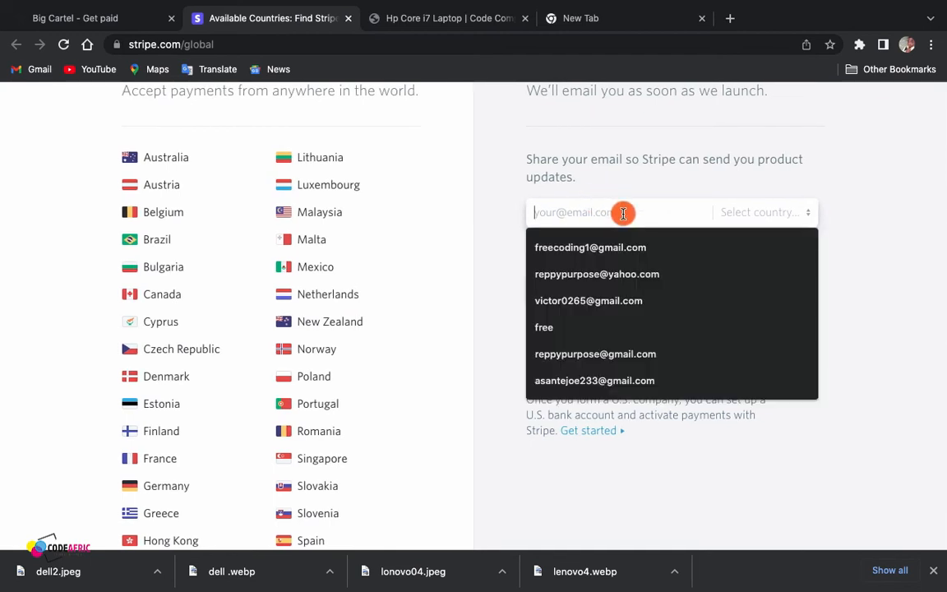
left_click(592, 274)
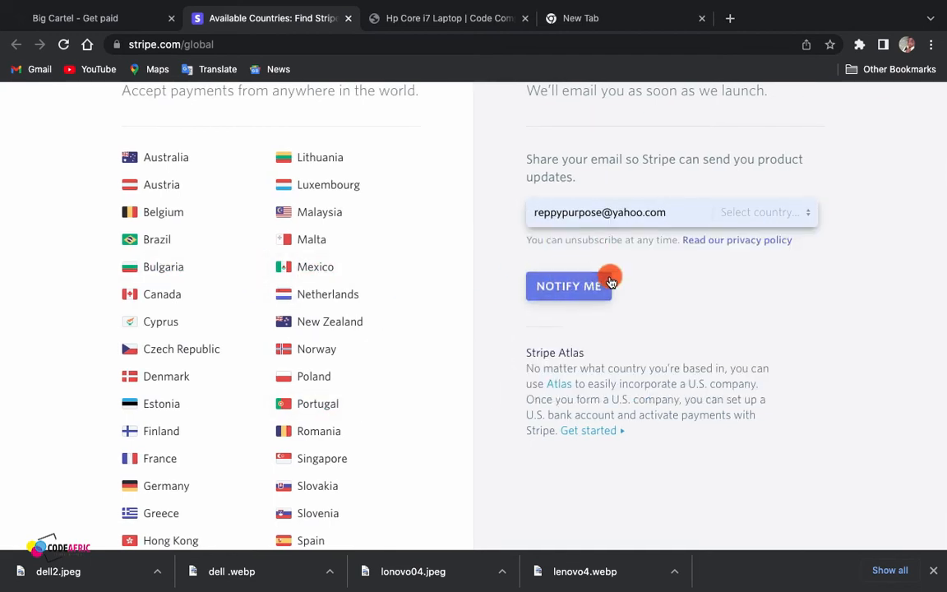
scroll(707, 327, "down", 1)
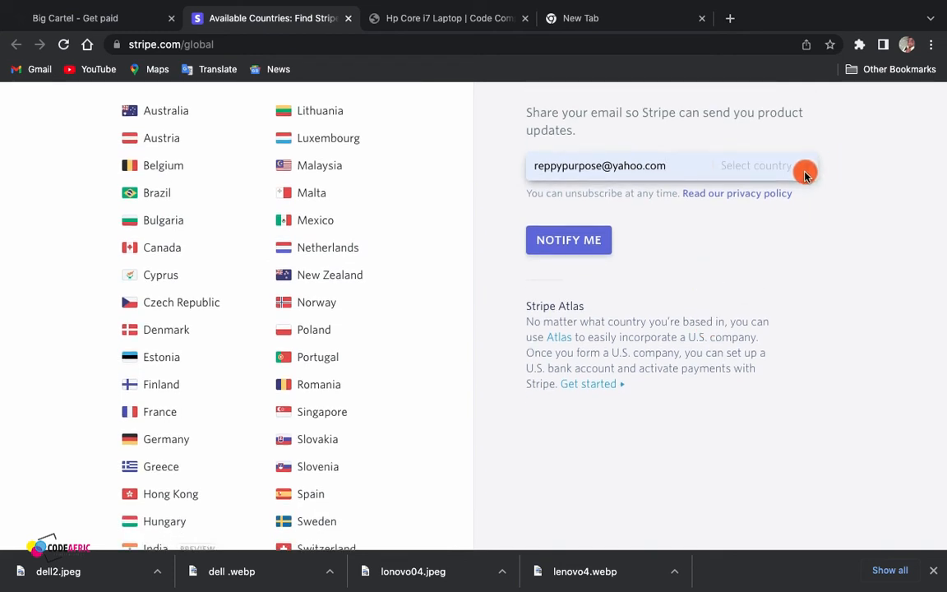
left_click(804, 169)
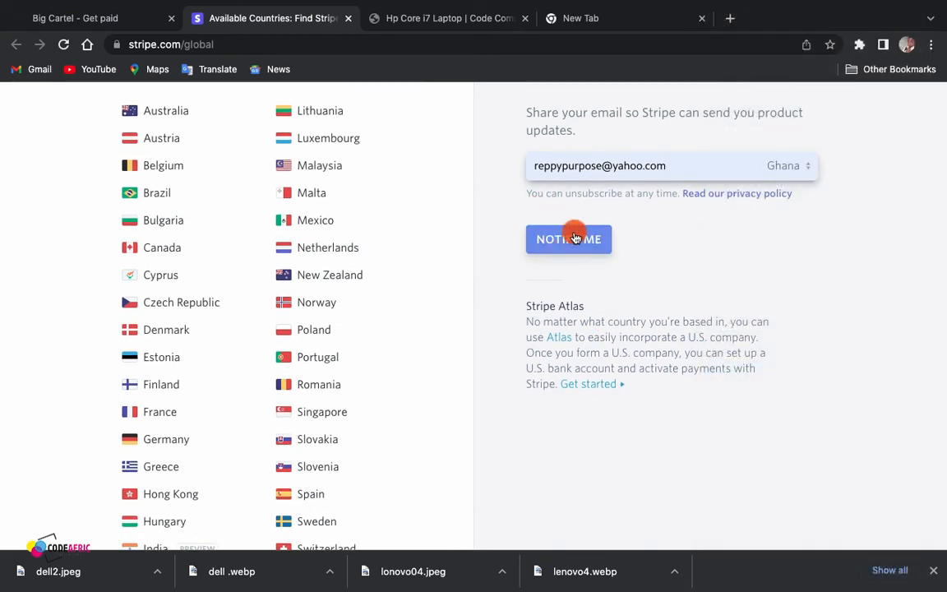
scroll(513, 355, "up", 1)
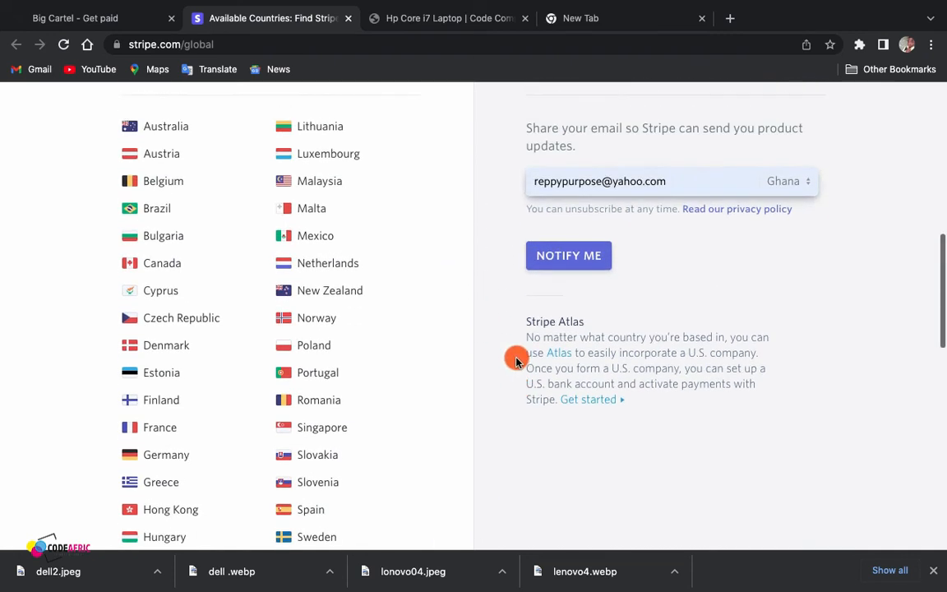
- Return to Big Cartel's payment options and review the Stripe and PayPal offers
left_click(115, 18)
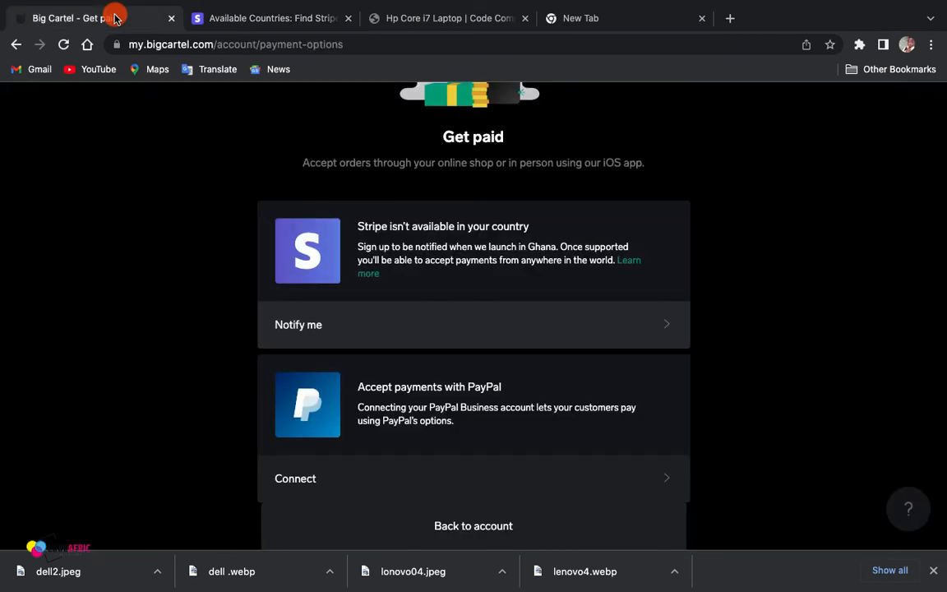
scroll(393, 452, "down", 2)
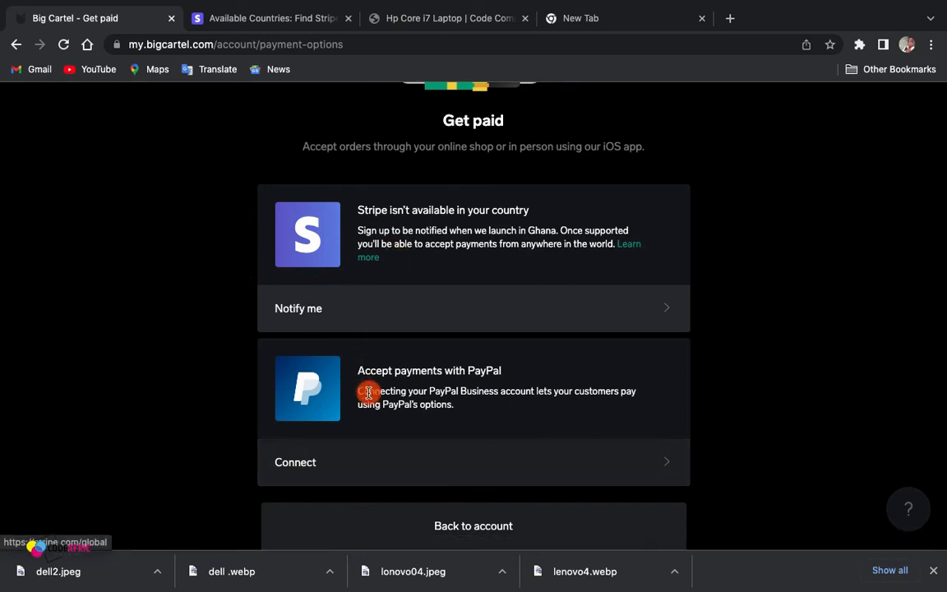
scroll(527, 408, "down", 1)
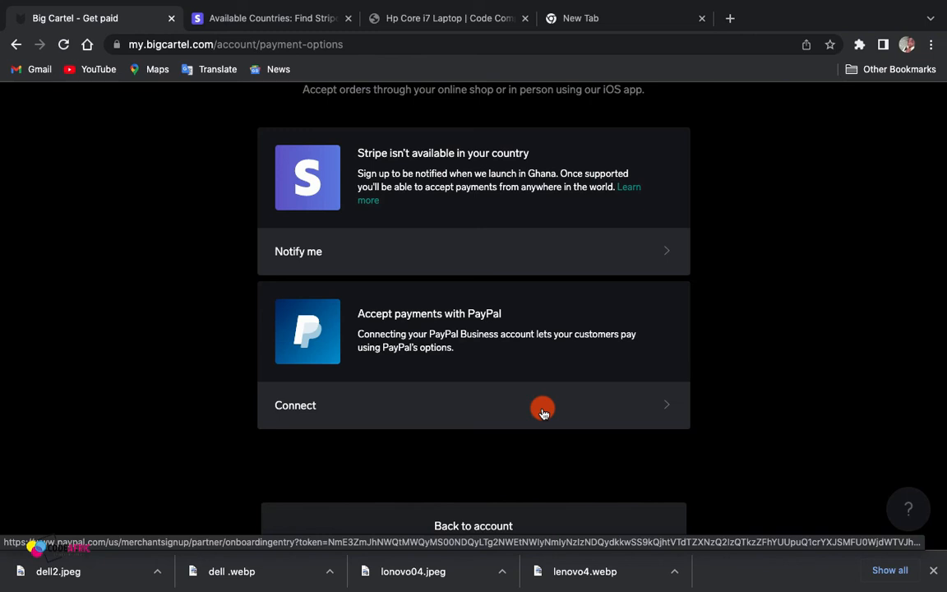
scroll(542, 412, "up", 2)
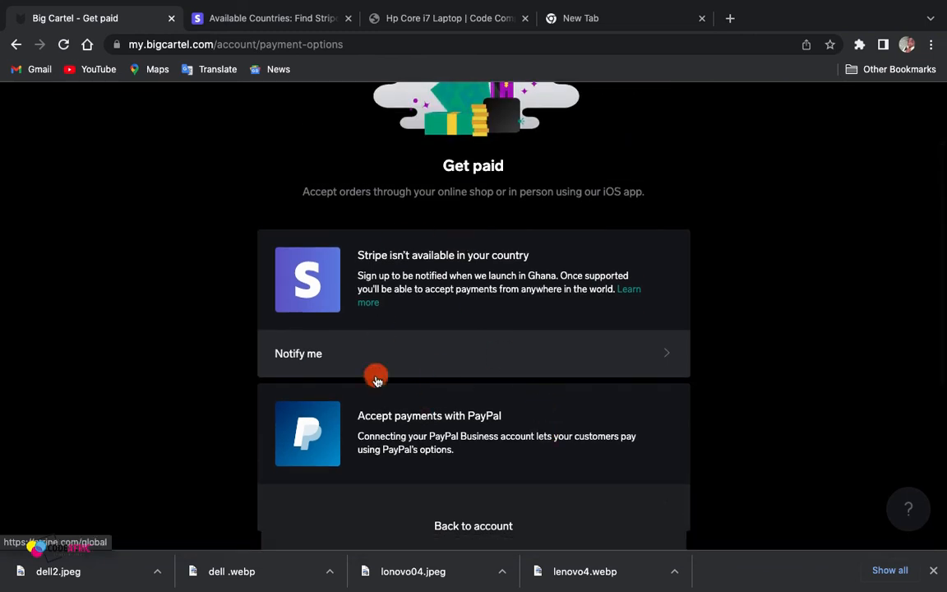
scroll(390, 431, "down", 3)
scroll(388, 429, "up", 2)
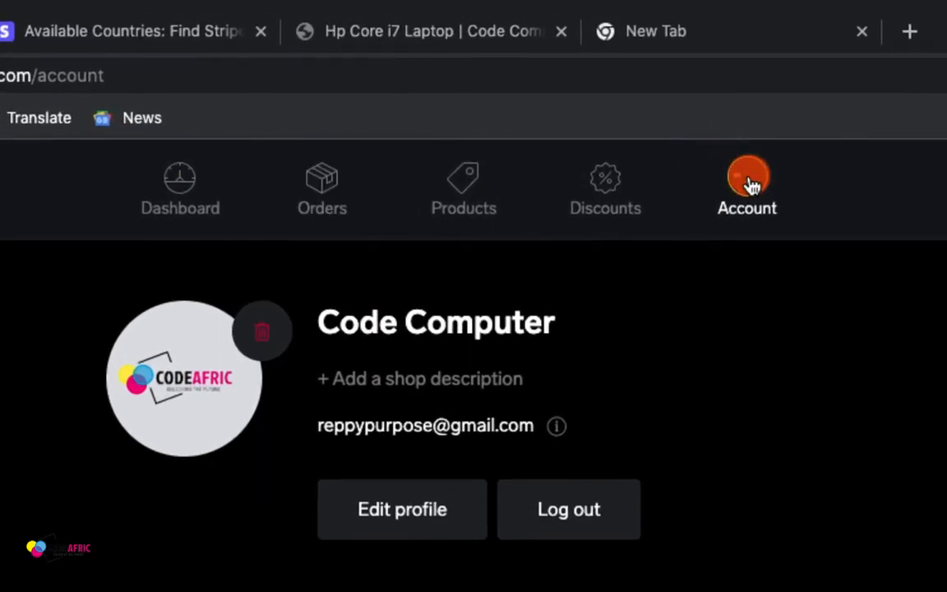
- Go to the account page and open the shop's design editor from the Your shop section
left_click(669, 128)
scroll(736, 258, "down", 3)
scroll(682, 556, "up", 3)
scroll(680, 560, "down", 8)
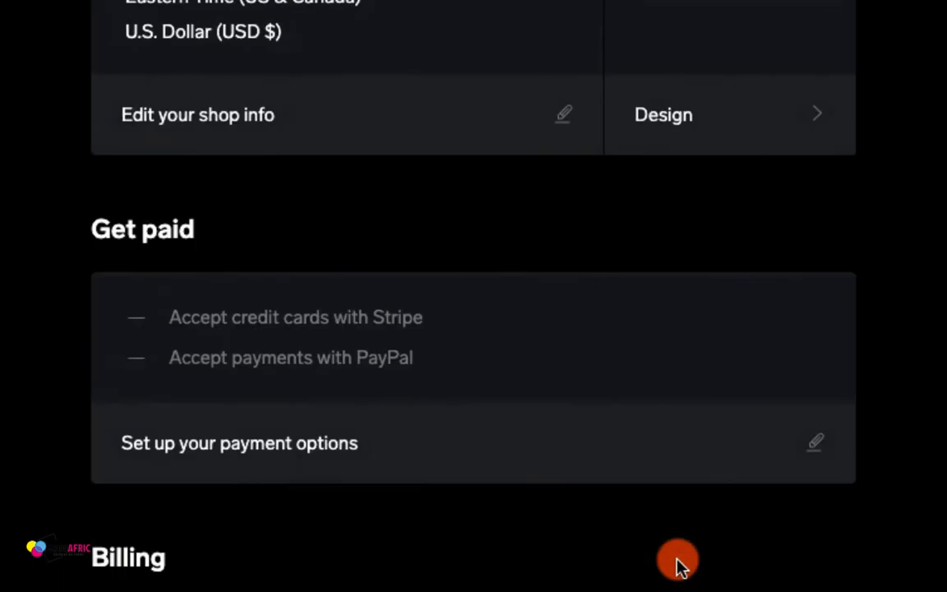
scroll(682, 568, "up", 5)
left_click(687, 567)
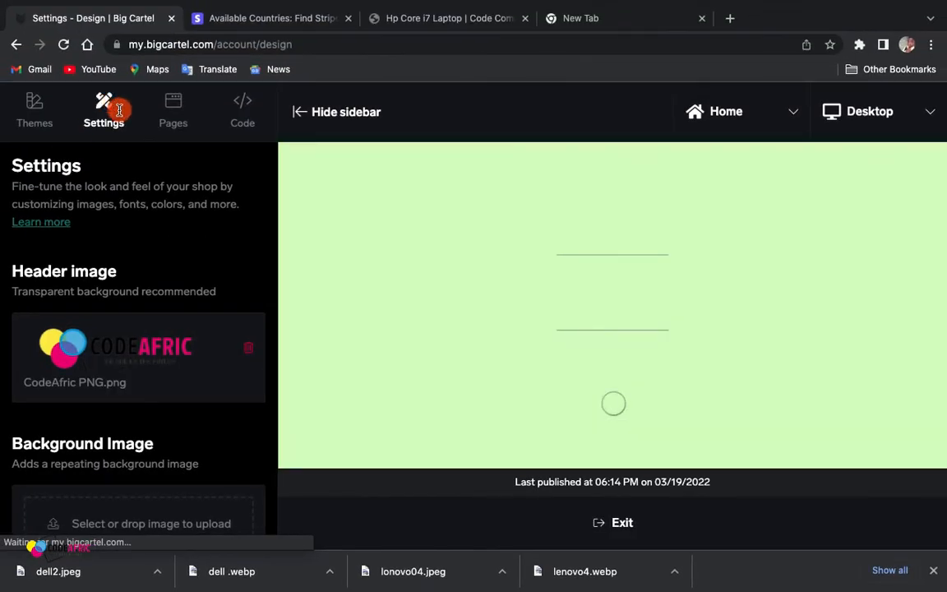
- Look through the shop's home page preview in the design editor, first for Desktop and again for Tablet
scroll(180, 402, "down", 2)
scroll(180, 402, "up", 2)
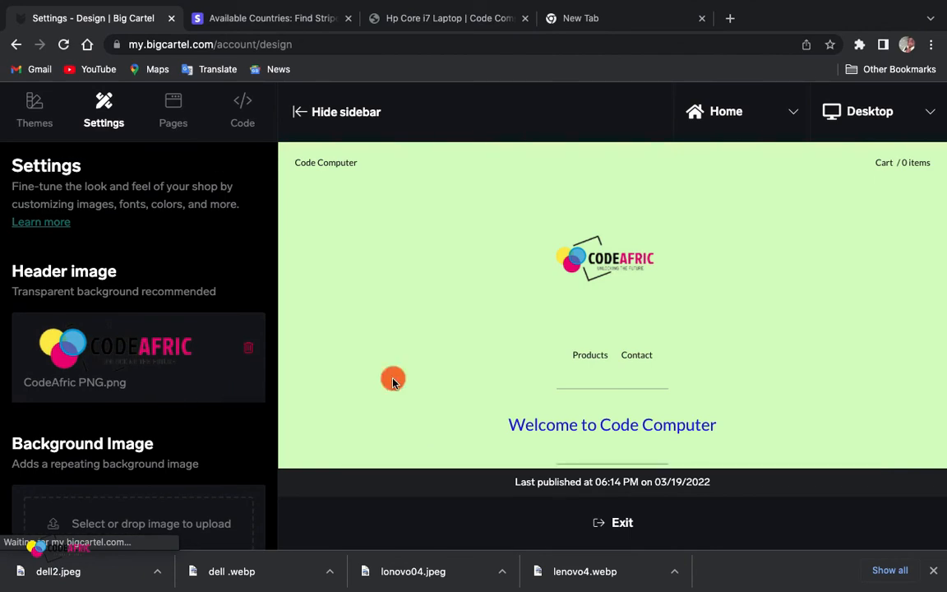
scroll(598, 376, "down", 5)
scroll(599, 374, "up", 3)
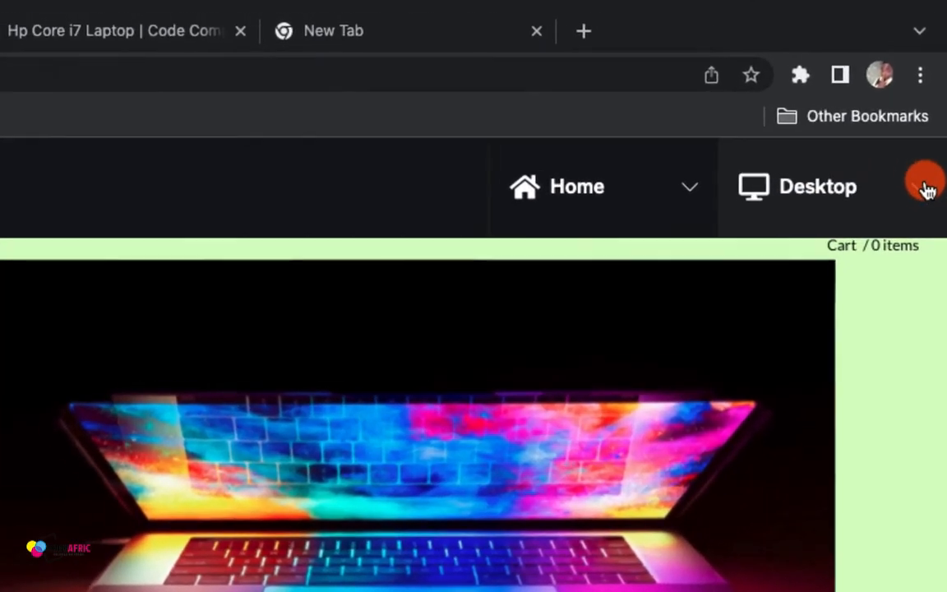
left_click(930, 111)
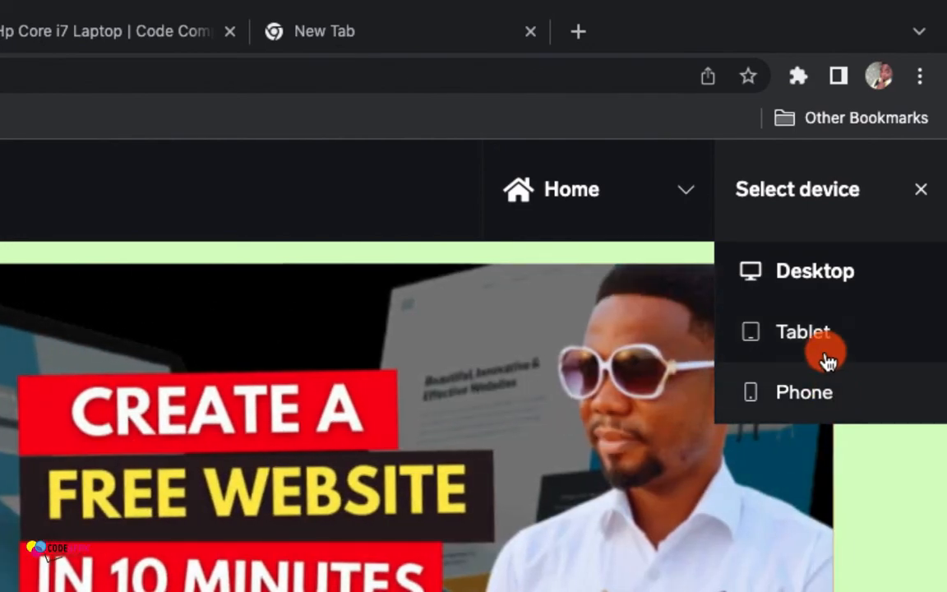
left_click(818, 332)
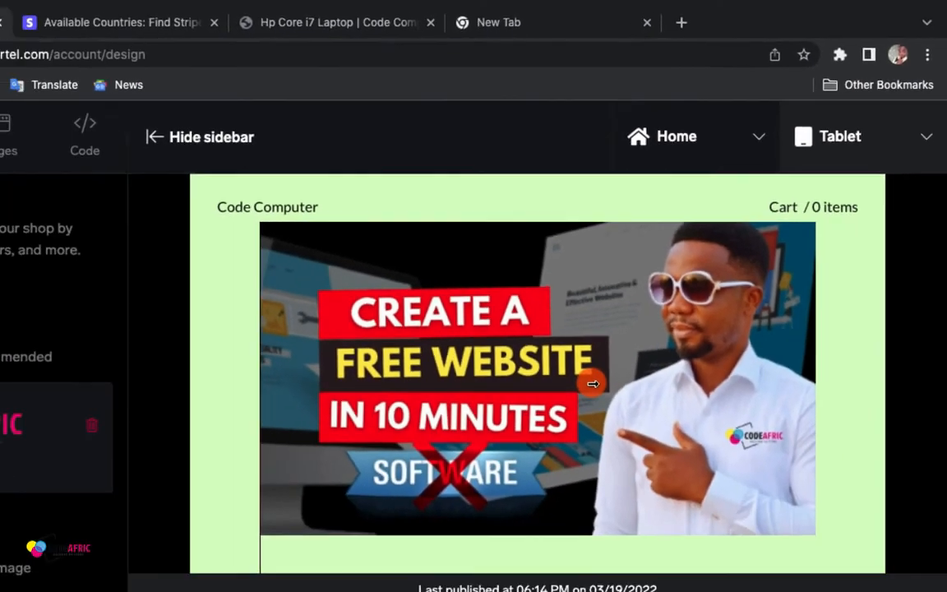
scroll(656, 314, "down", 2)
scroll(655, 321, "down", 5)
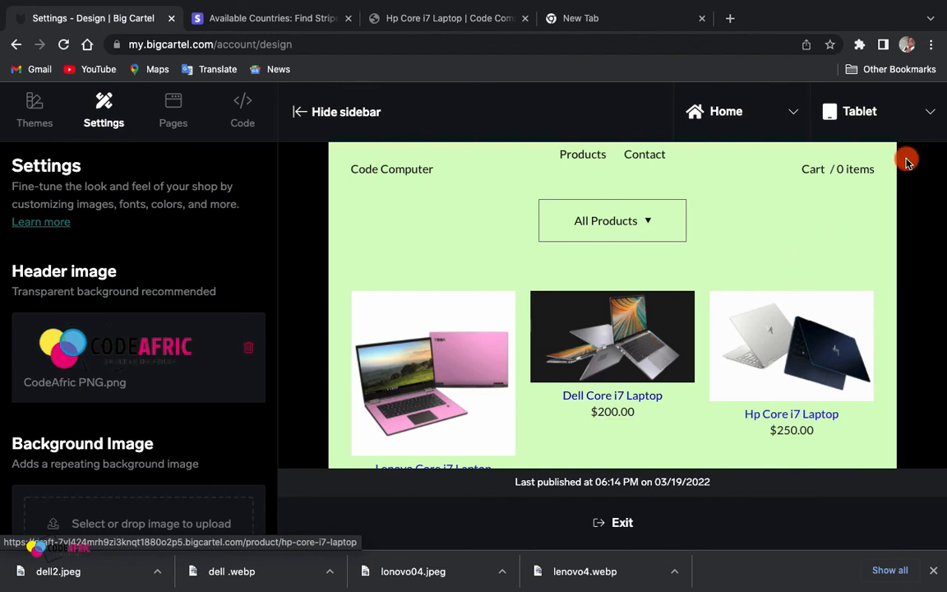
- Switch the design preview to Phone and look through the home page and its product listing
left_click(926, 114)
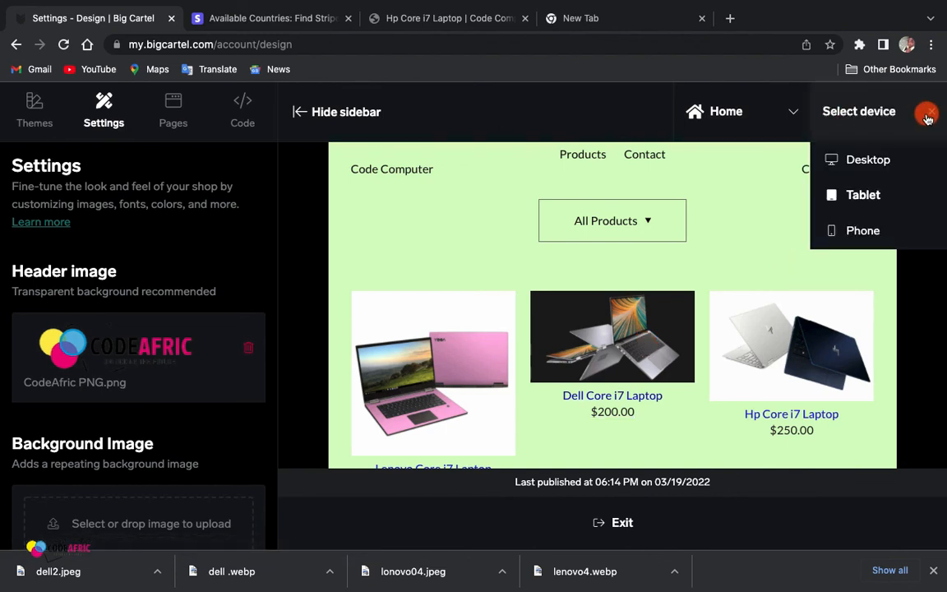
left_click(839, 233)
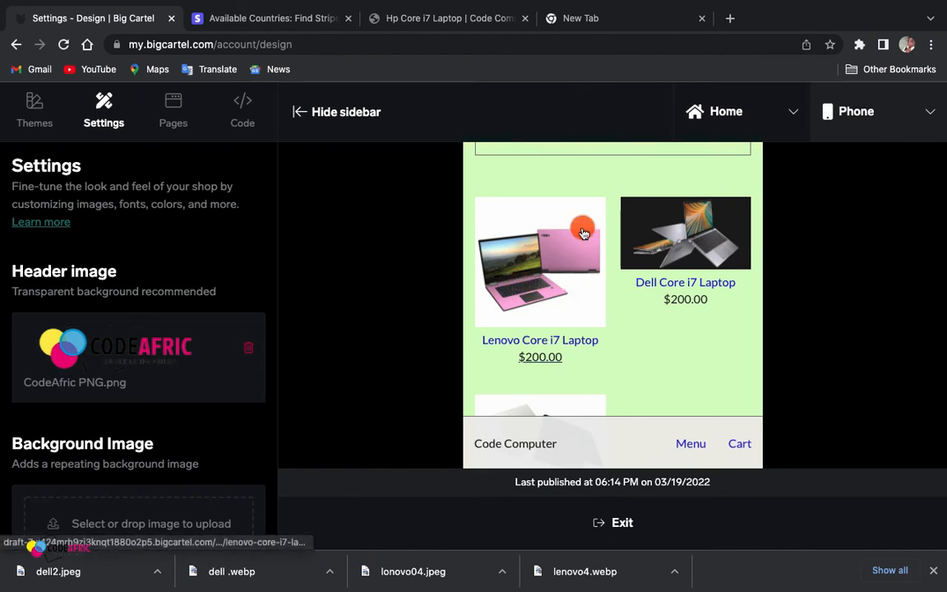
scroll(608, 385, "down", 5)
scroll(609, 386, "up", 10)
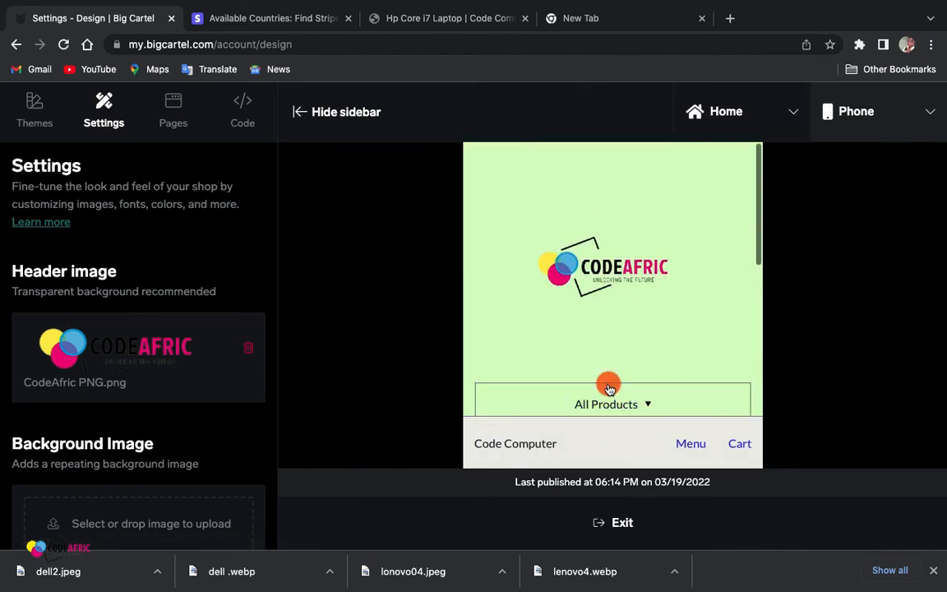
scroll(609, 386, "down", 5)
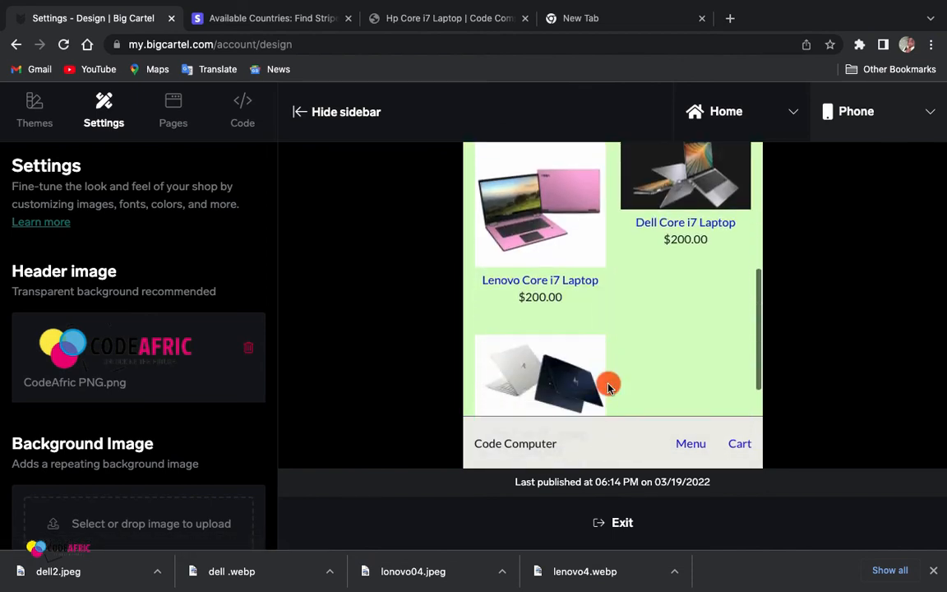
- Set the design preview back to Desktop and check the home page's slideshow images
left_click(923, 121)
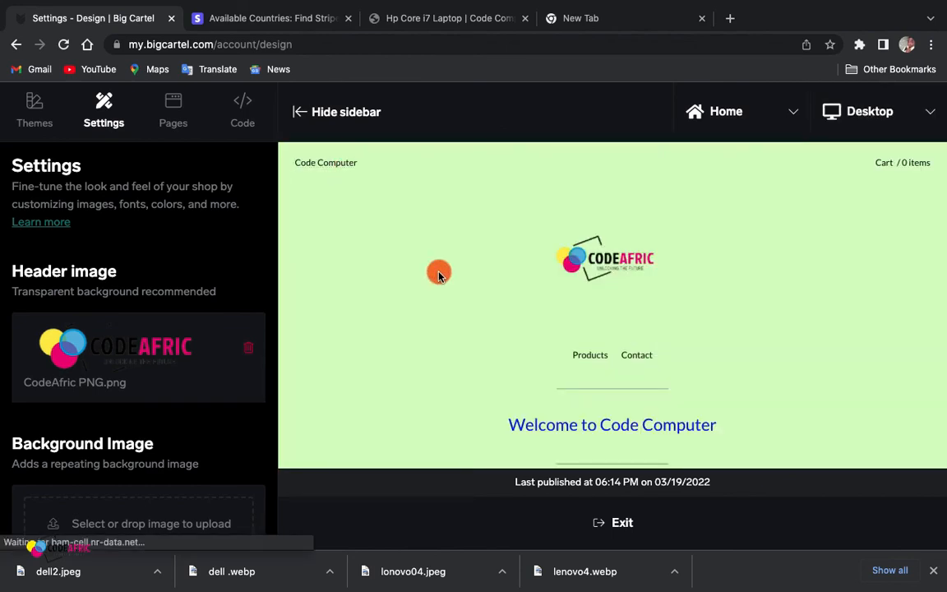
scroll(667, 387, "down", 10)
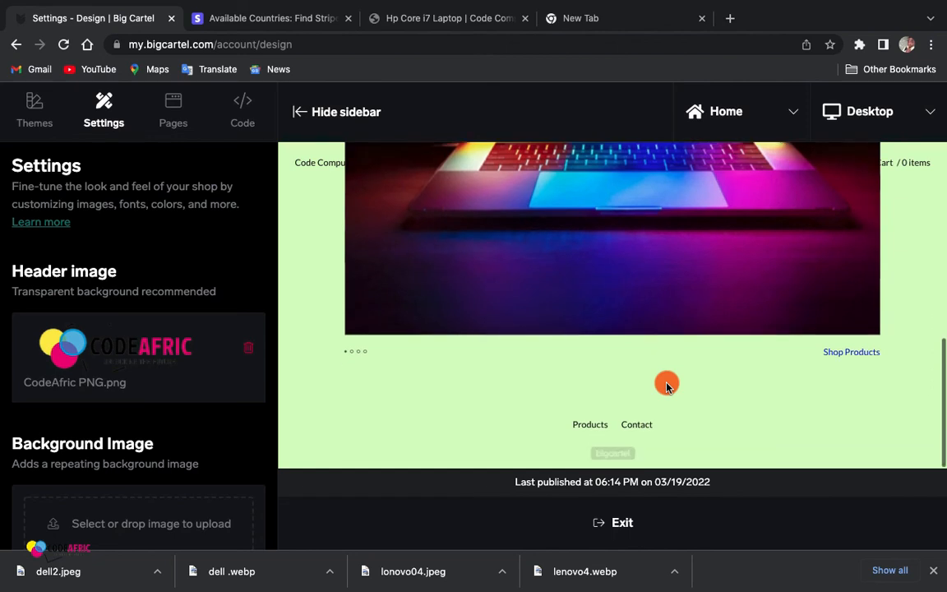
scroll(666, 386, "up", 8)
scroll(667, 386, "down", 5)
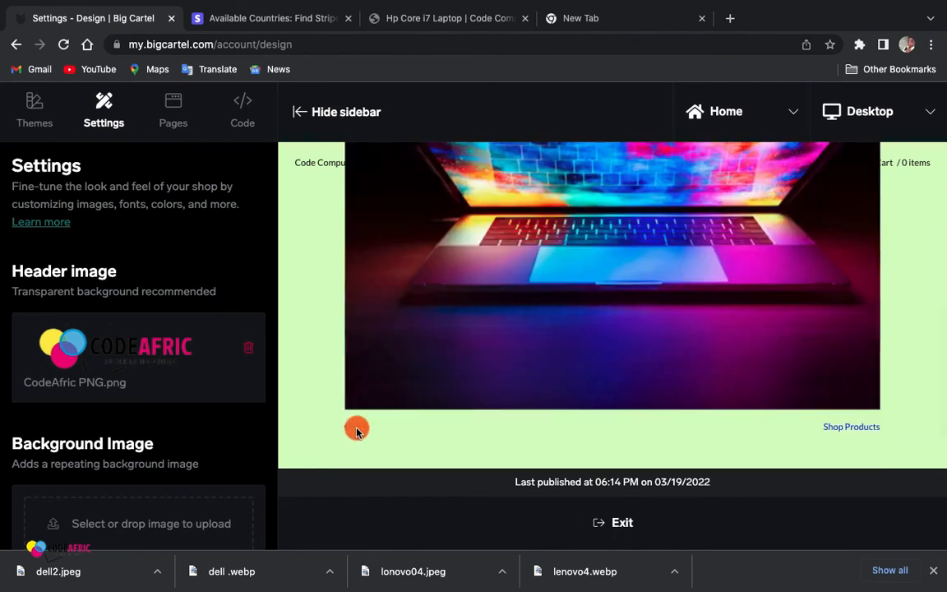
left_click(358, 422)
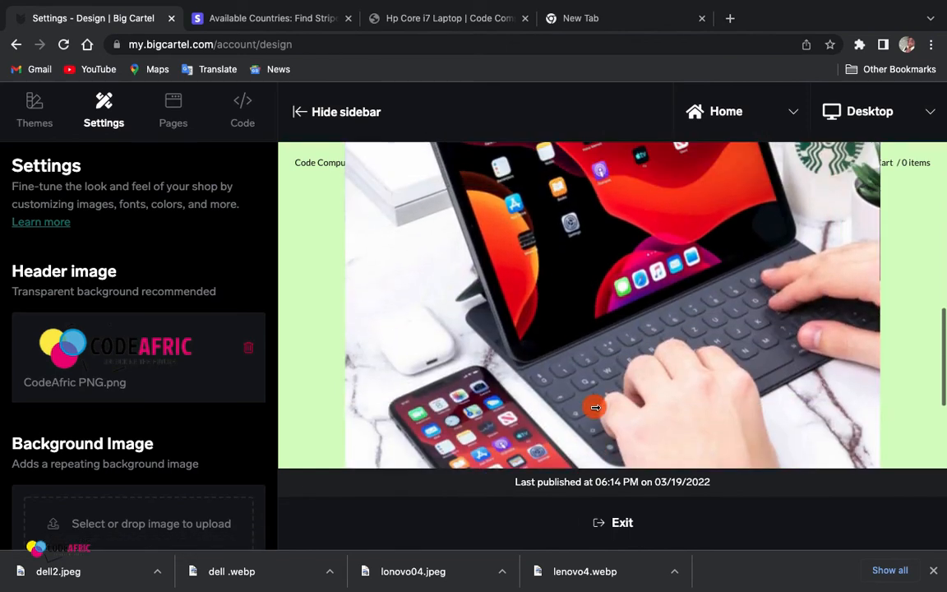
scroll(576, 427, "down", 3)
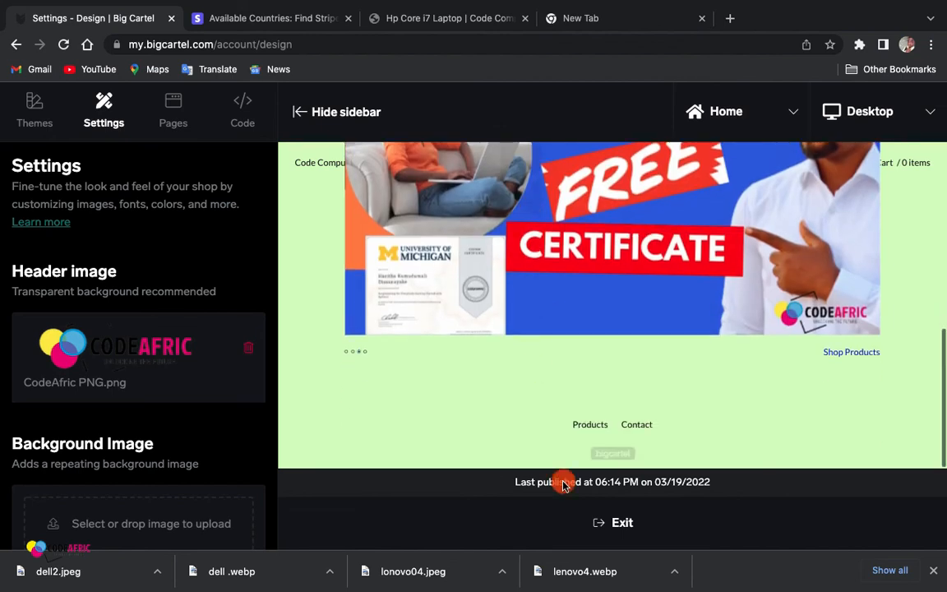
- Exit the design editor, open the storefront at codecomputer.bigcartel.com and examine its home page and slideshow
left_click(620, 521)
scroll(391, 247, "down", 3)
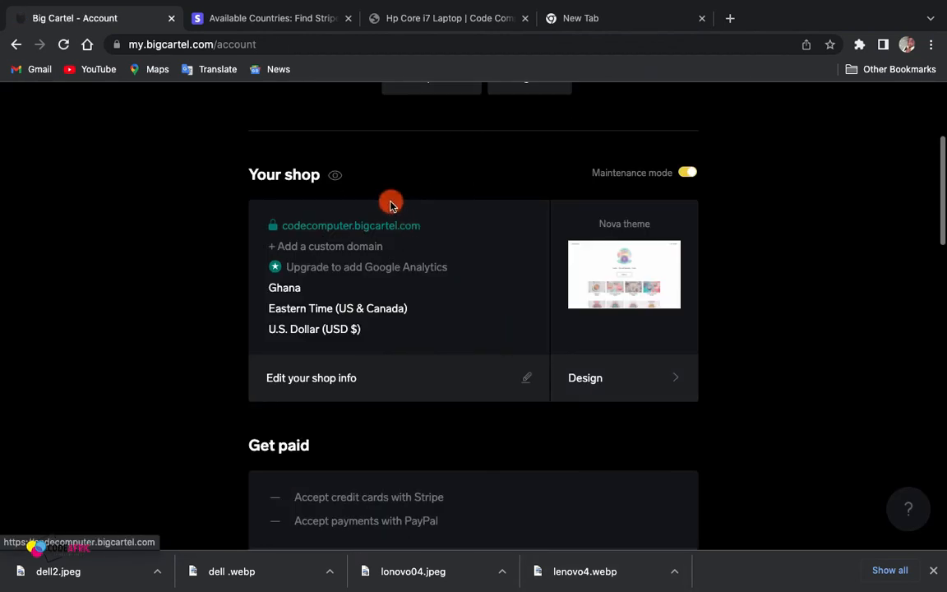
left_click(392, 230)
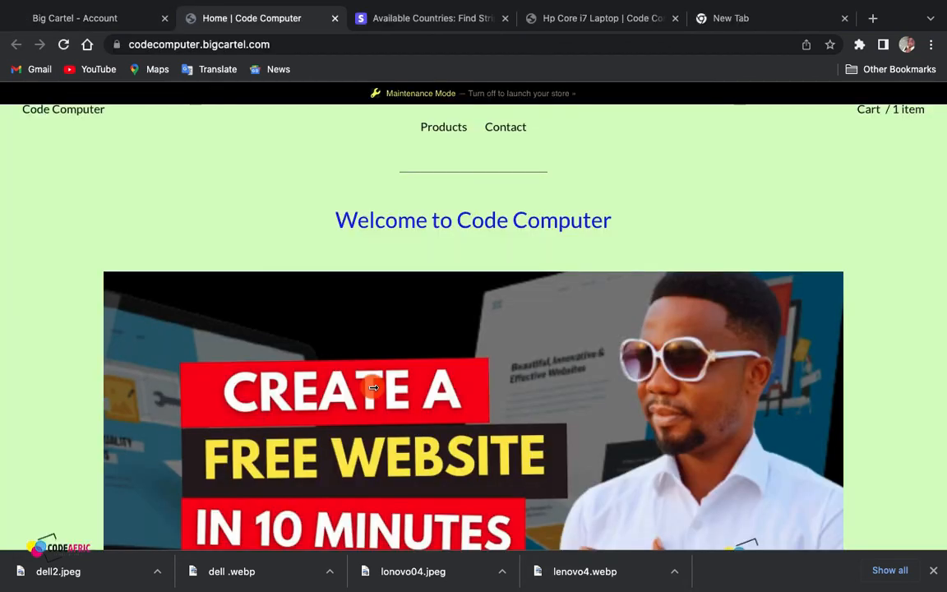
scroll(371, 387, "down", 3)
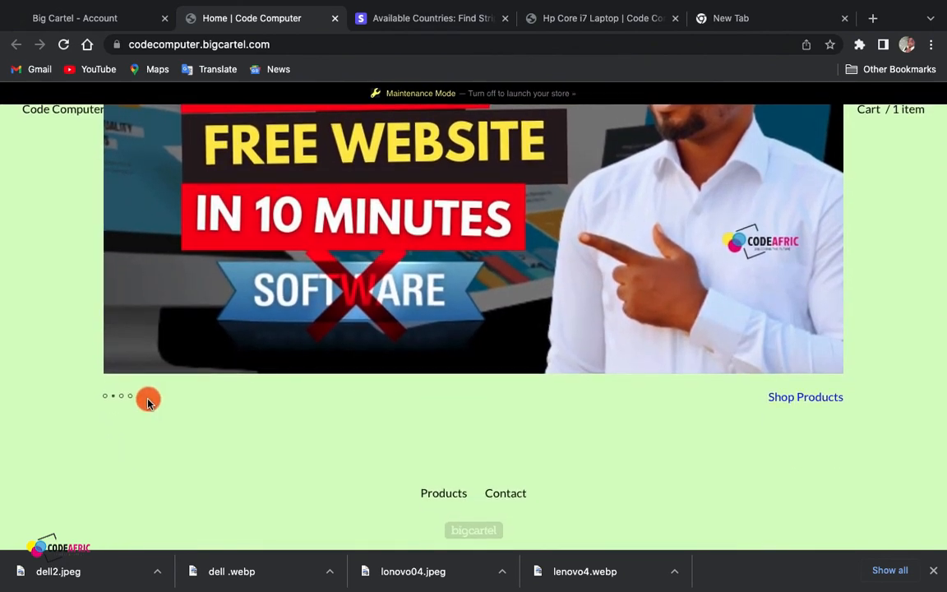
left_click(124, 395)
scroll(365, 410, "up", 2)
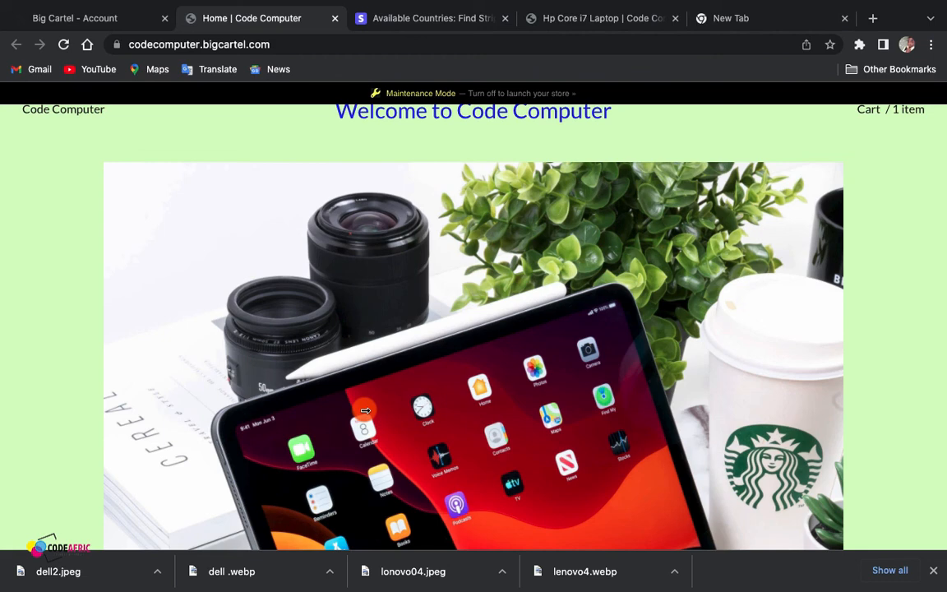
scroll(365, 410, "down", 5)
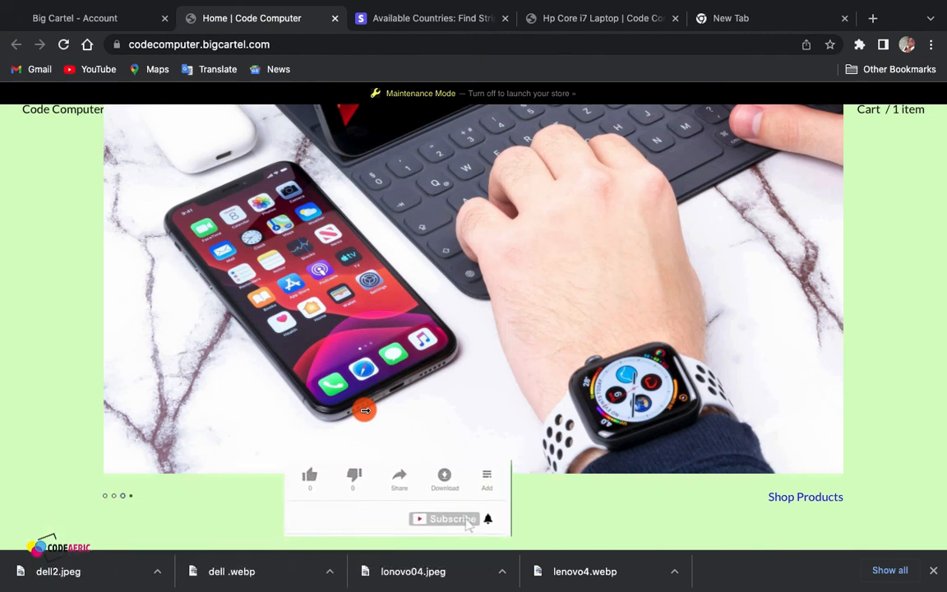
scroll(364, 410, "up", 1)
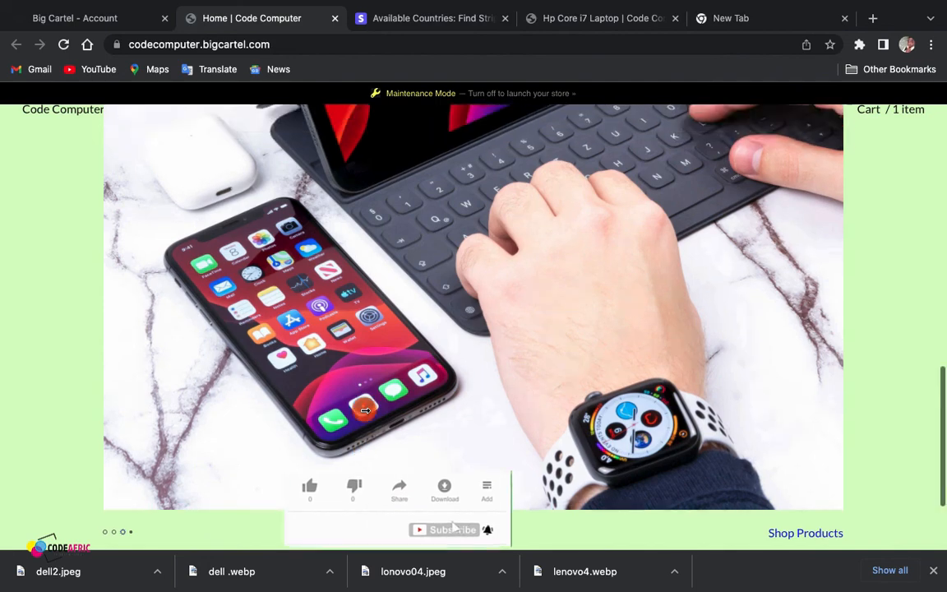
scroll(365, 411, "up", 1)
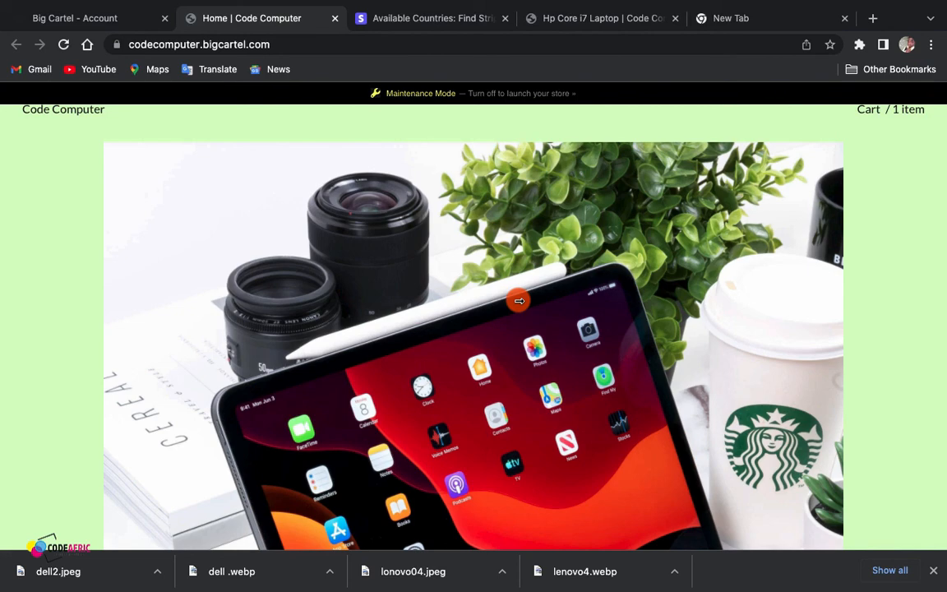
scroll(321, 276, "down", 3)
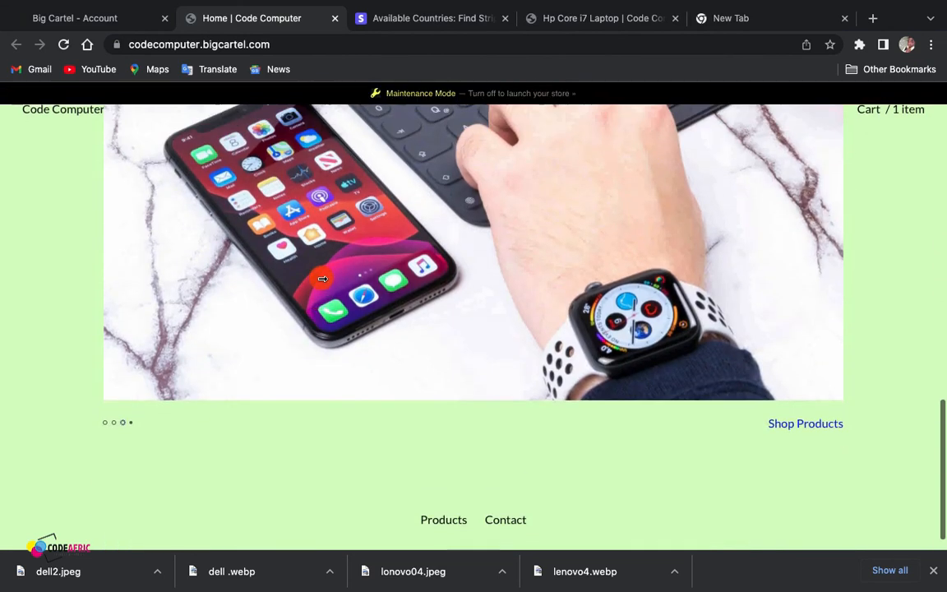
- View the shop's product list and the blank New Product form, and return to the storefront home page
left_click(74, 17)
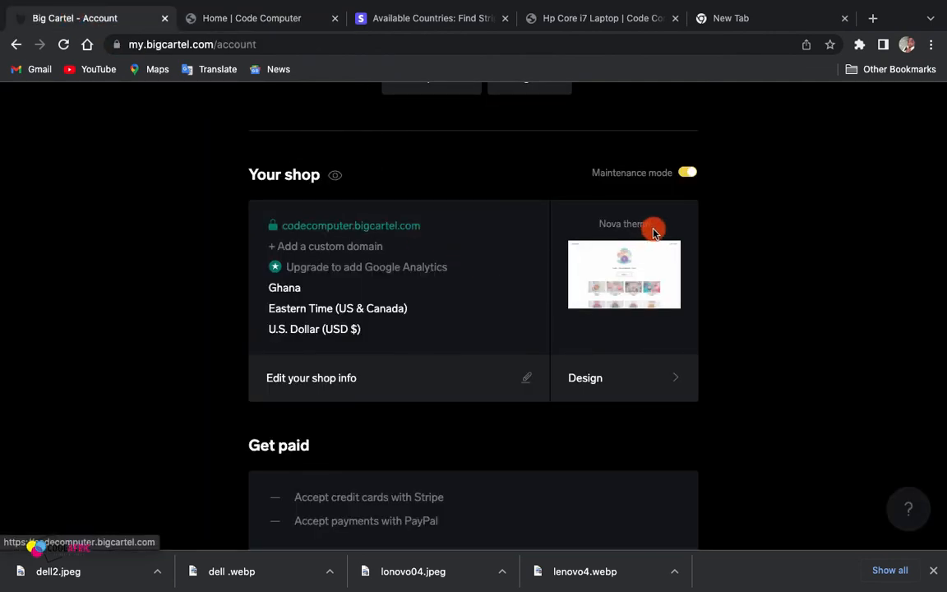
scroll(736, 291, "up", 5)
left_click(473, 107)
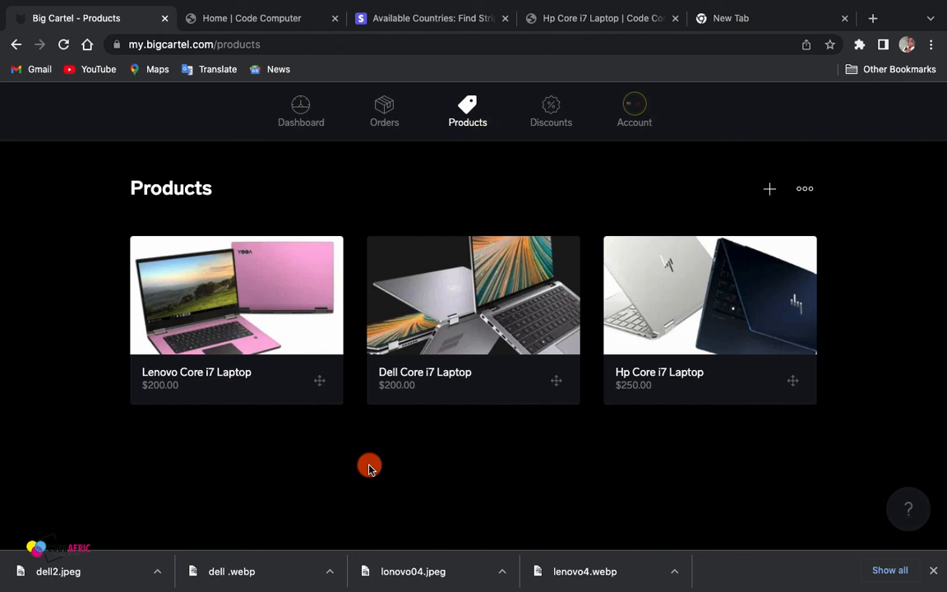
left_click(777, 190)
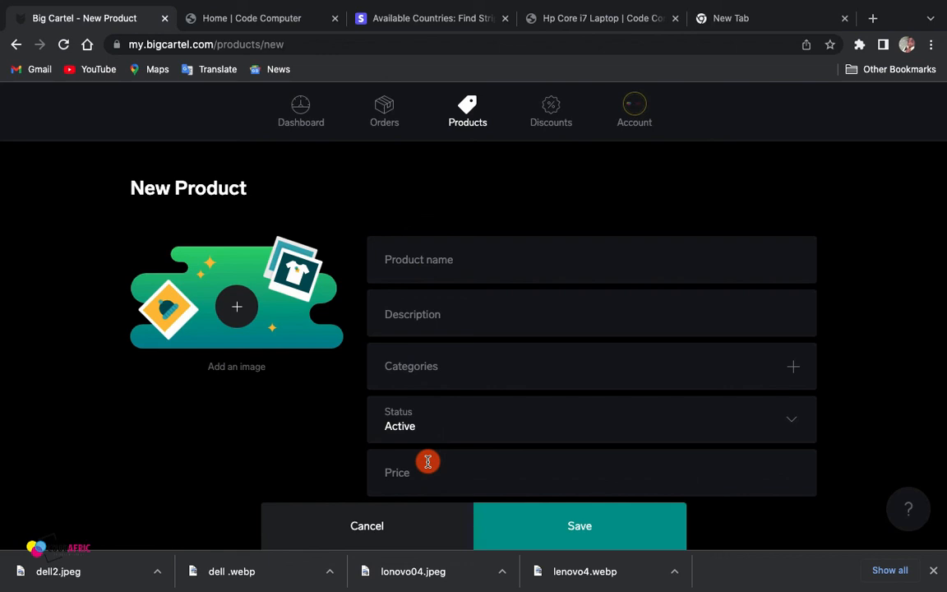
key("ctrl+Tab")
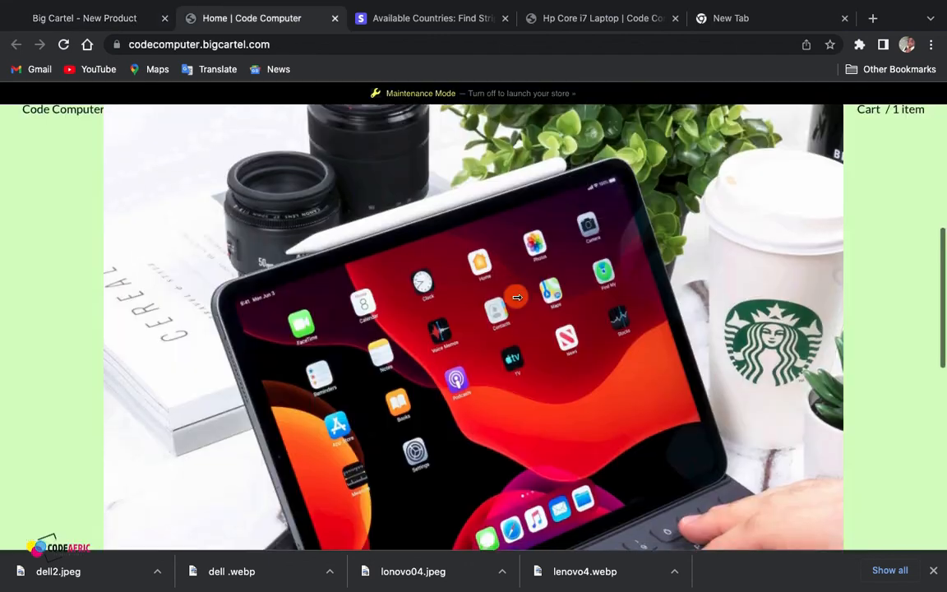